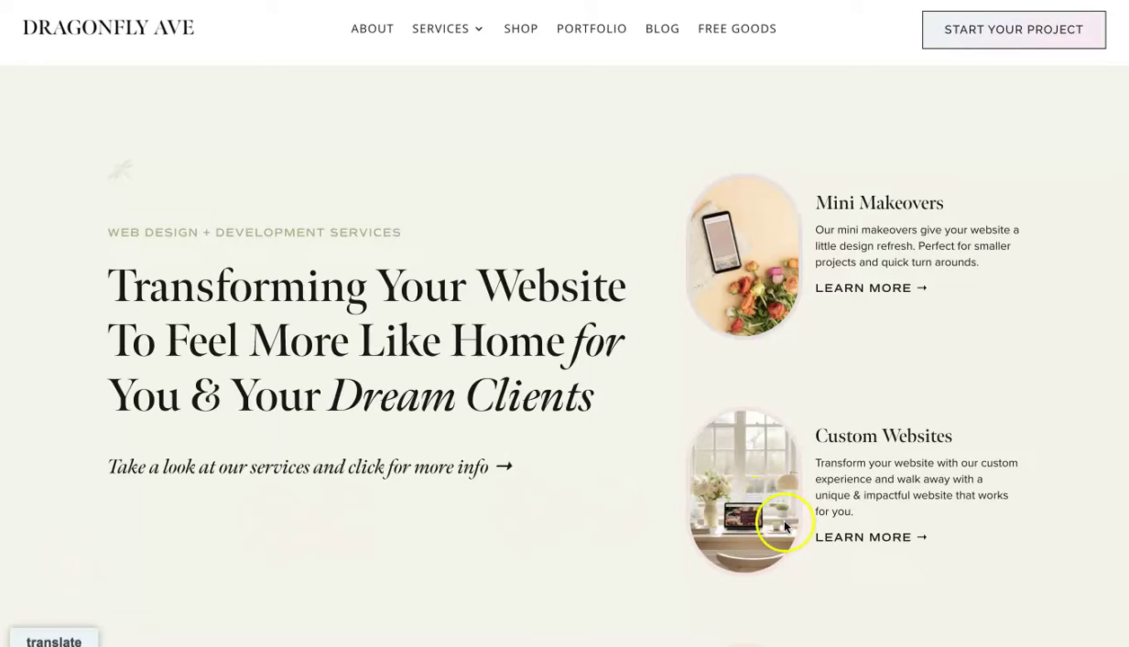
Step: Scroll the services section to show the fixed heading column, then scroll the Portfolio photo grid
scroll(777, 530, down, 1)
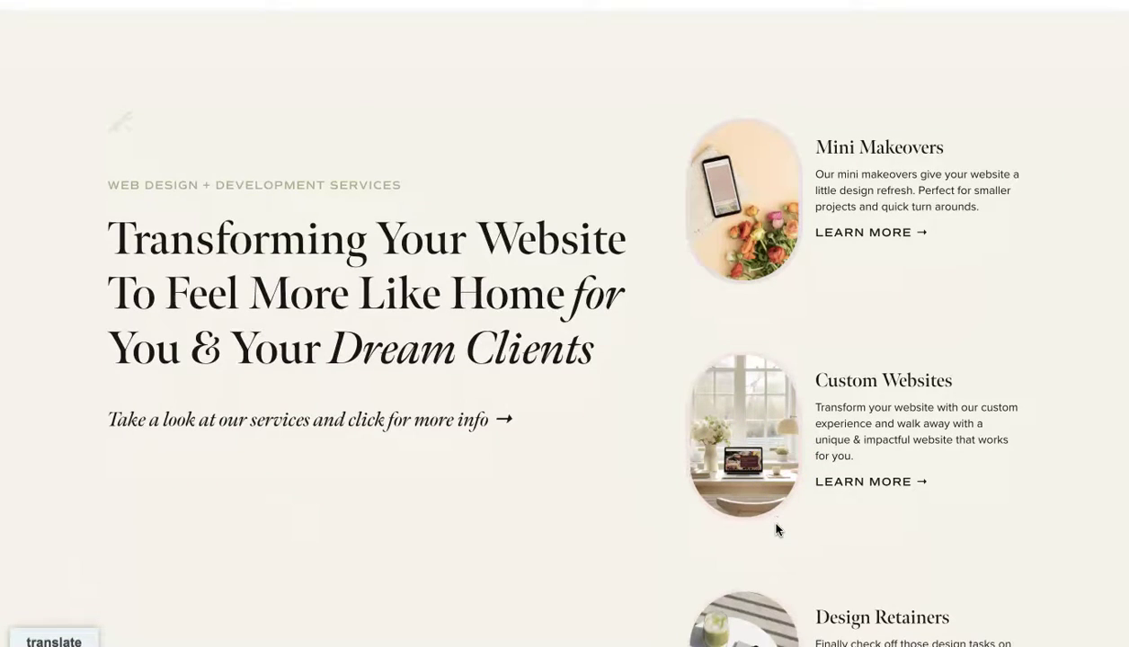
scroll(776, 529, down, 1)
scroll(776, 529, down, 1)
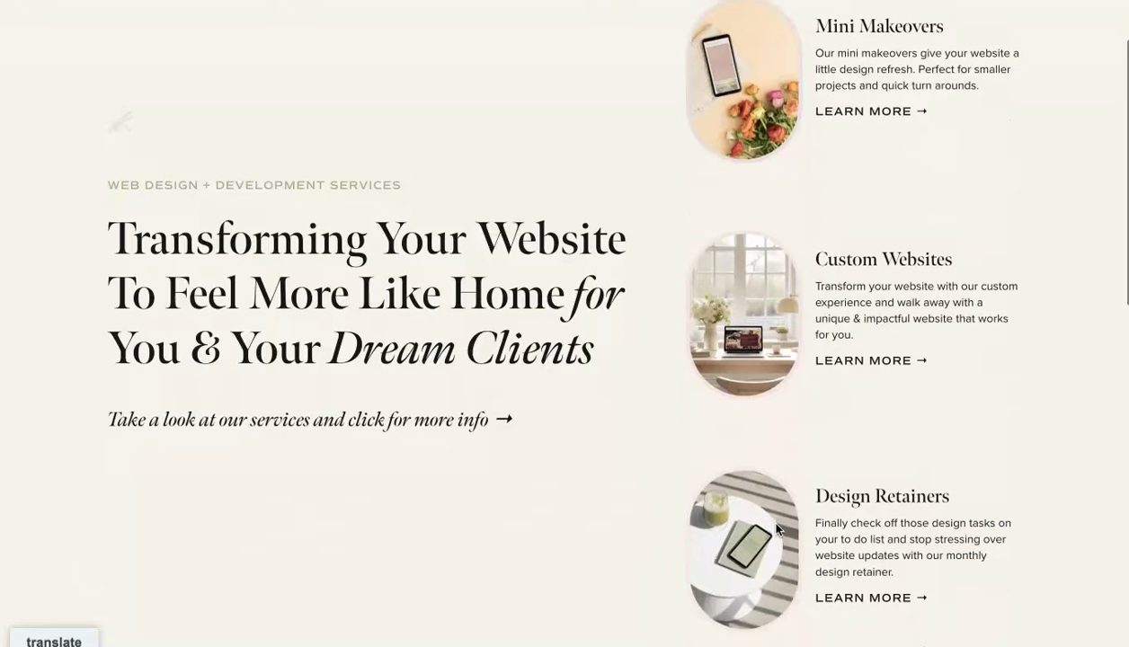
scroll(777, 530, down, 1)
scroll(777, 530, down, 2)
scroll(777, 530, down, 3)
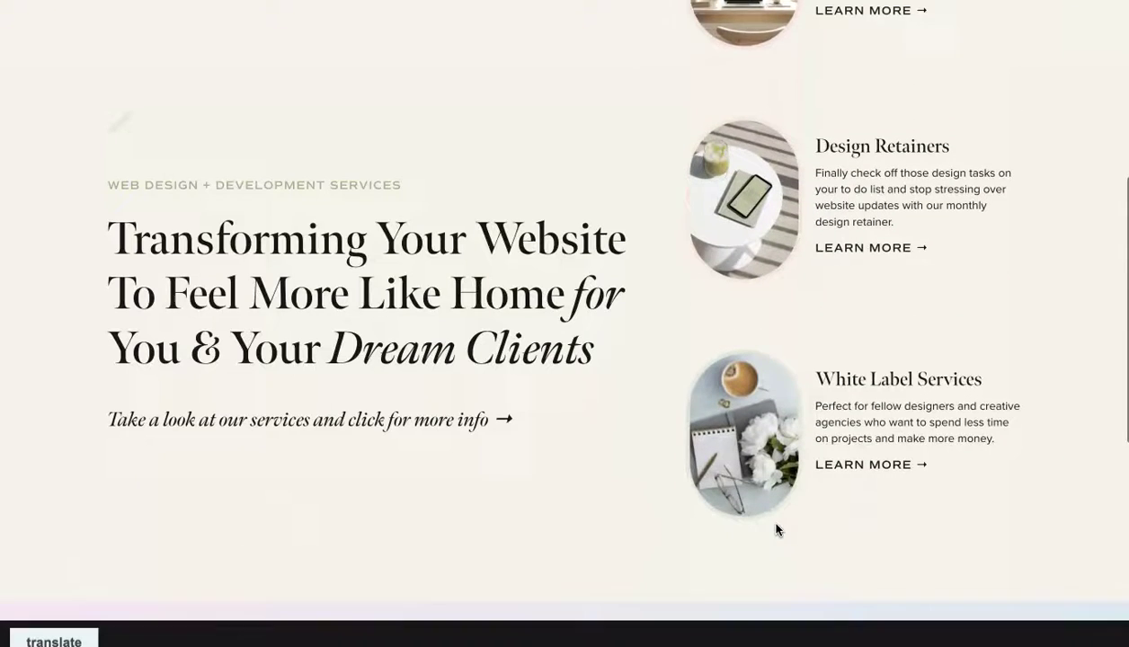
scroll(777, 529, up, 2)
scroll(777, 529, up, 3)
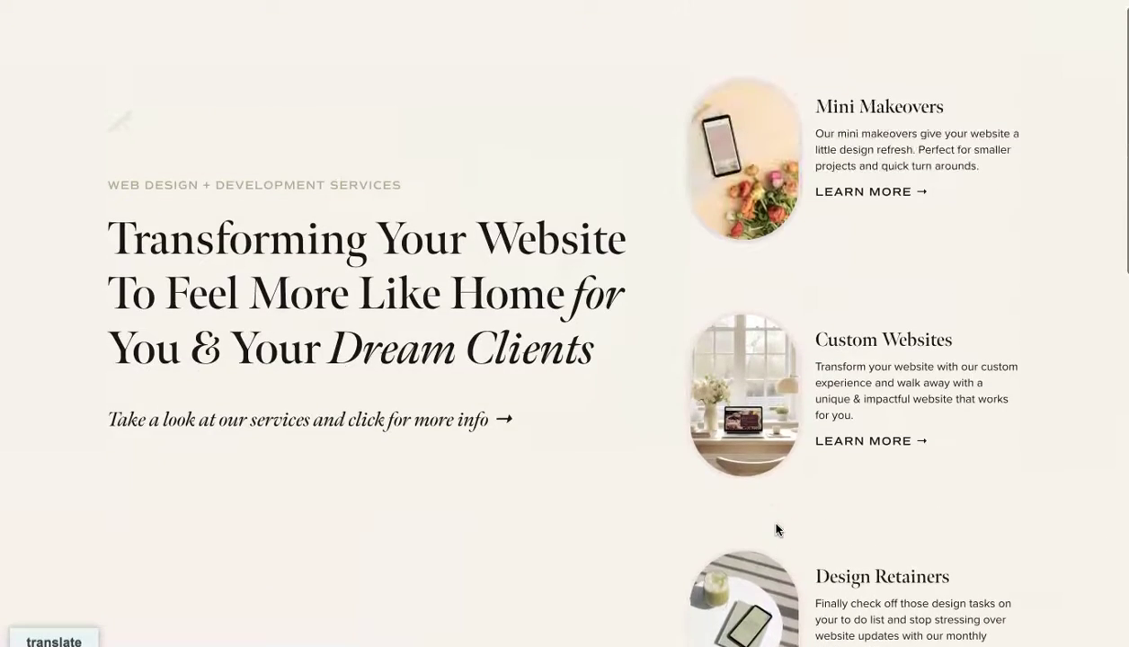
scroll(777, 530, up, 1)
scroll(777, 530, down, 1)
scroll(776, 530, down, 2)
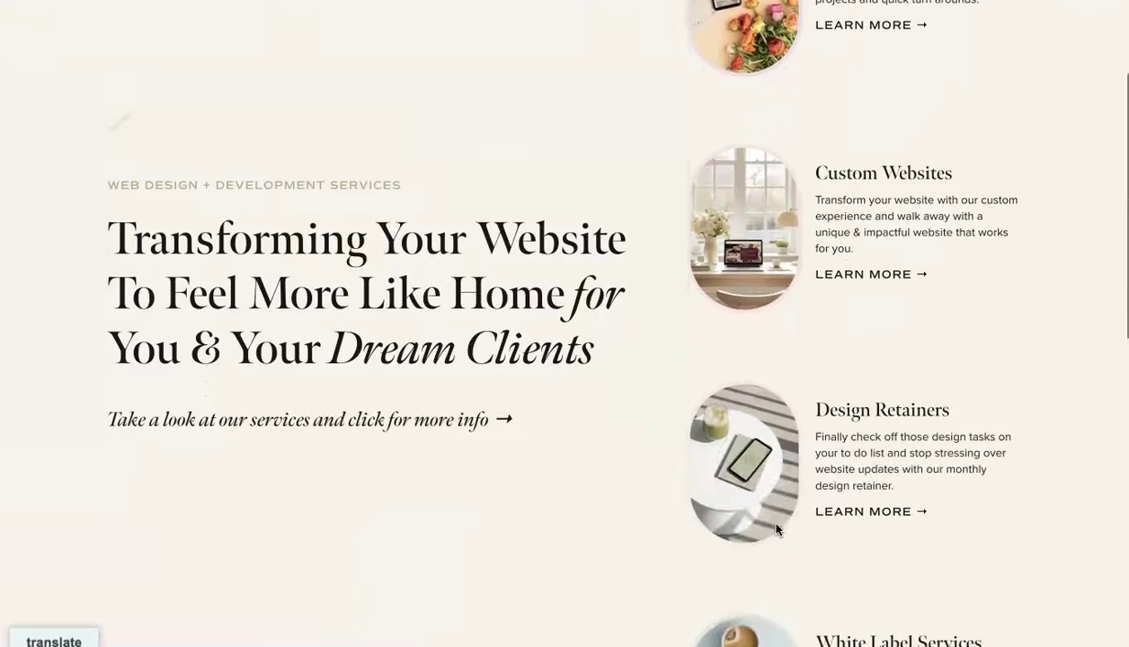
scroll(777, 530, down, 2)
scroll(776, 529, down, 2)
scroll(777, 530, up, 2)
scroll(776, 529, up, 3)
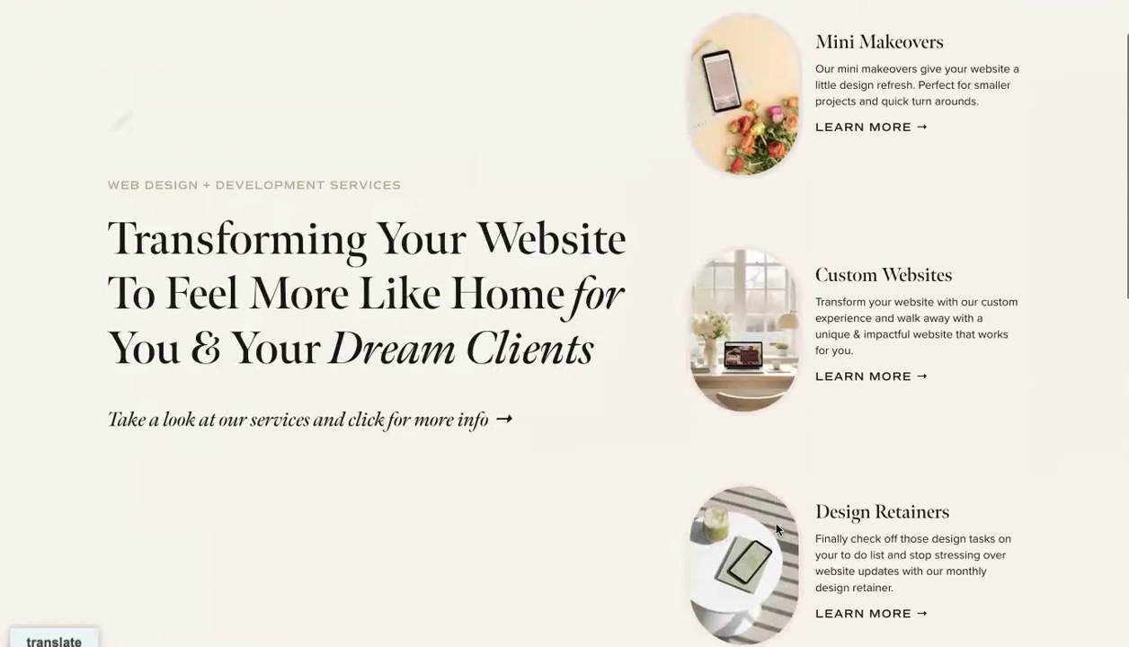
scroll(777, 530, up, 1)
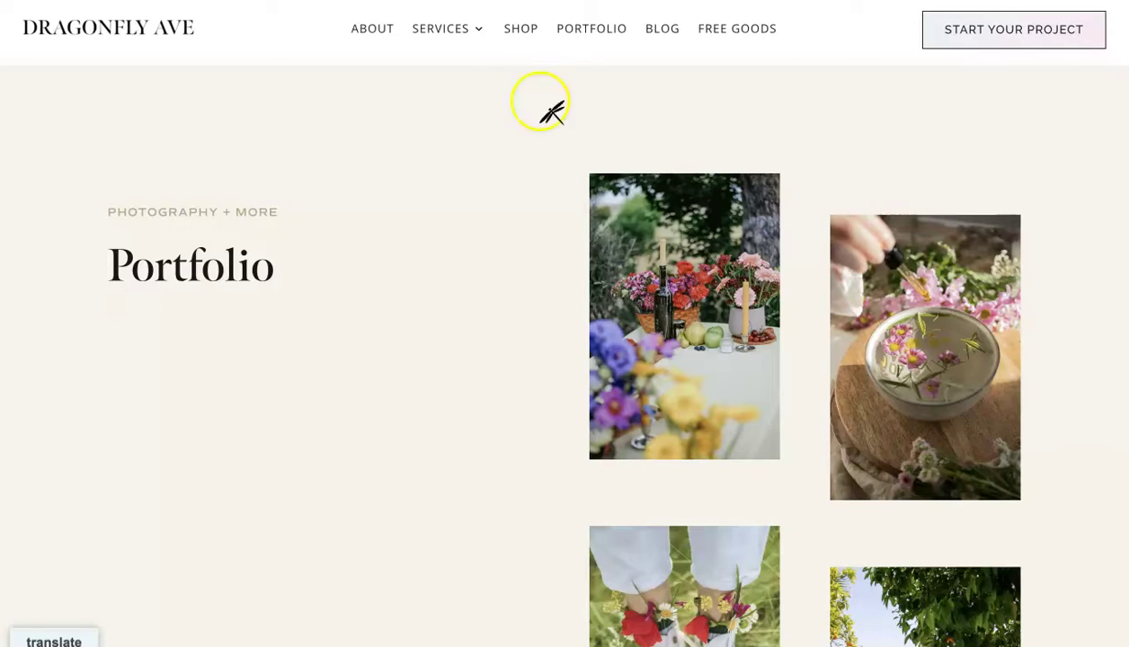
scroll(690, 284, down, 1)
scroll(691, 287, down, 3)
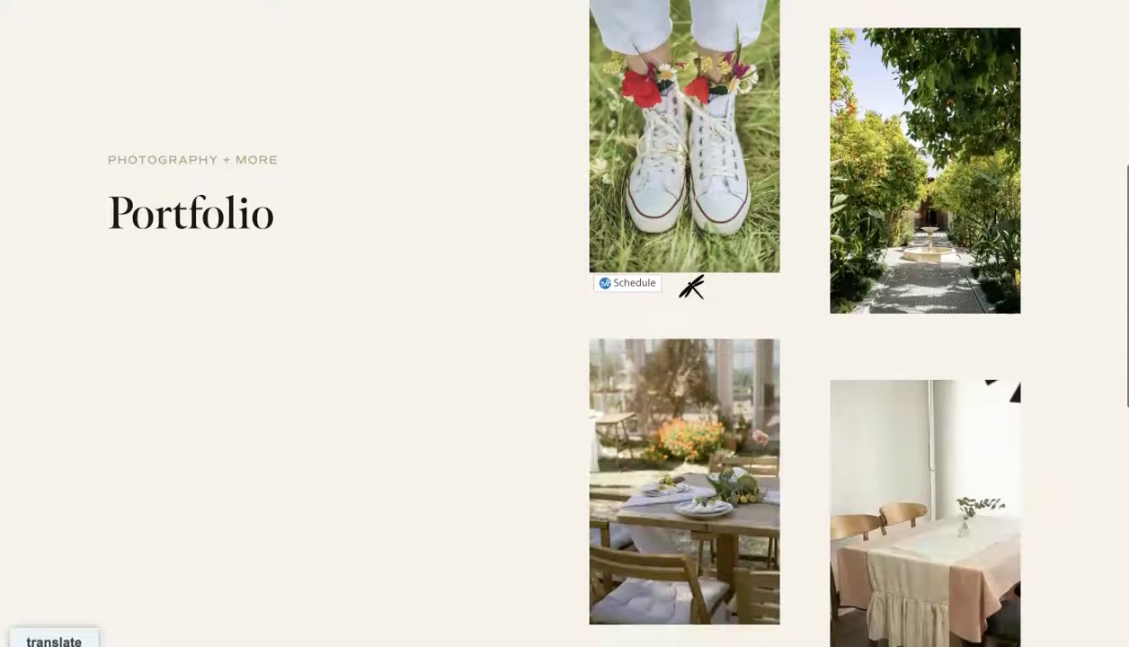
scroll(691, 287, down, 3)
scroll(691, 286, up, 5)
scroll(692, 287, up, 4)
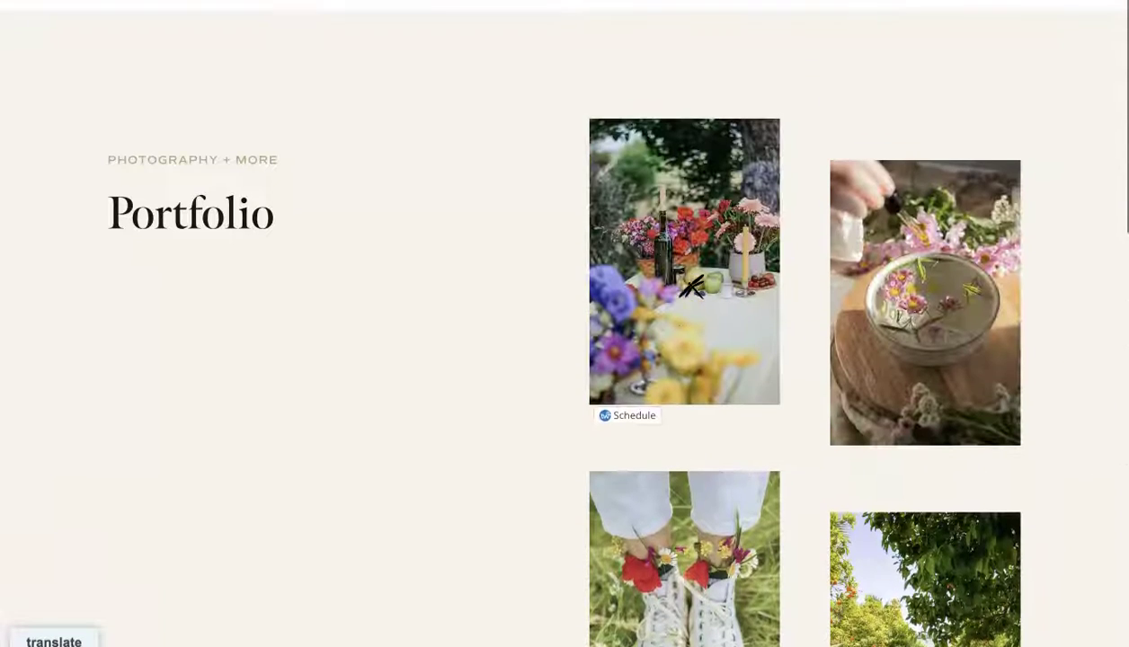
mouse_move(684, 317)
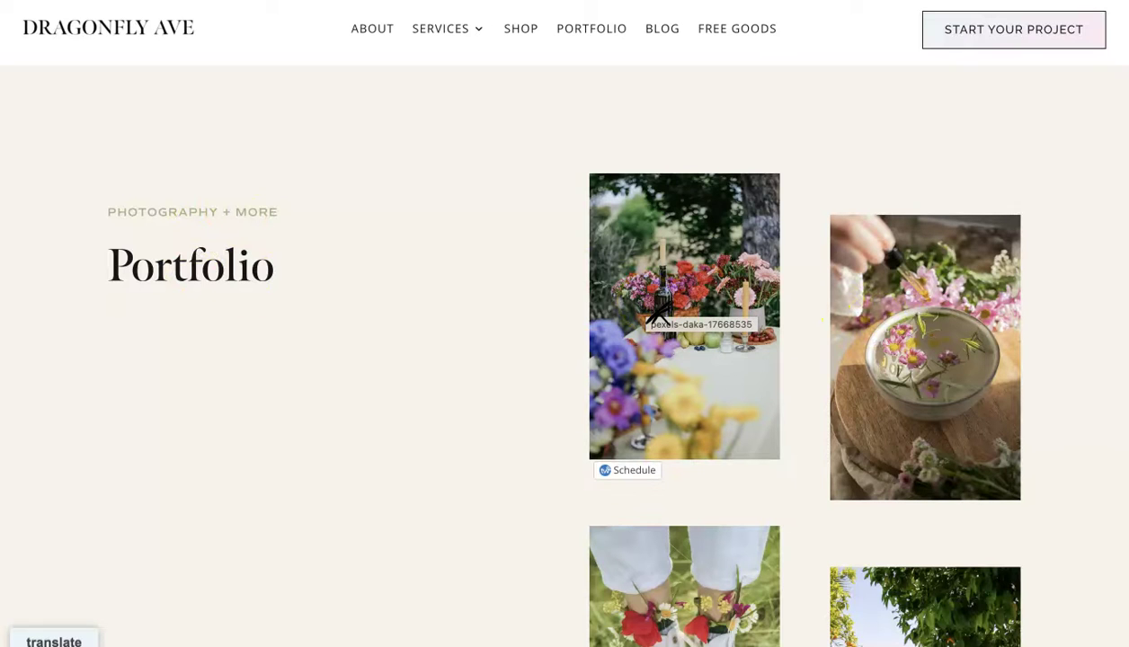
Step: Launch the Visual Builder on the Portfolio page and scroll down to the 'As Seen In' logos
click(558, 218)
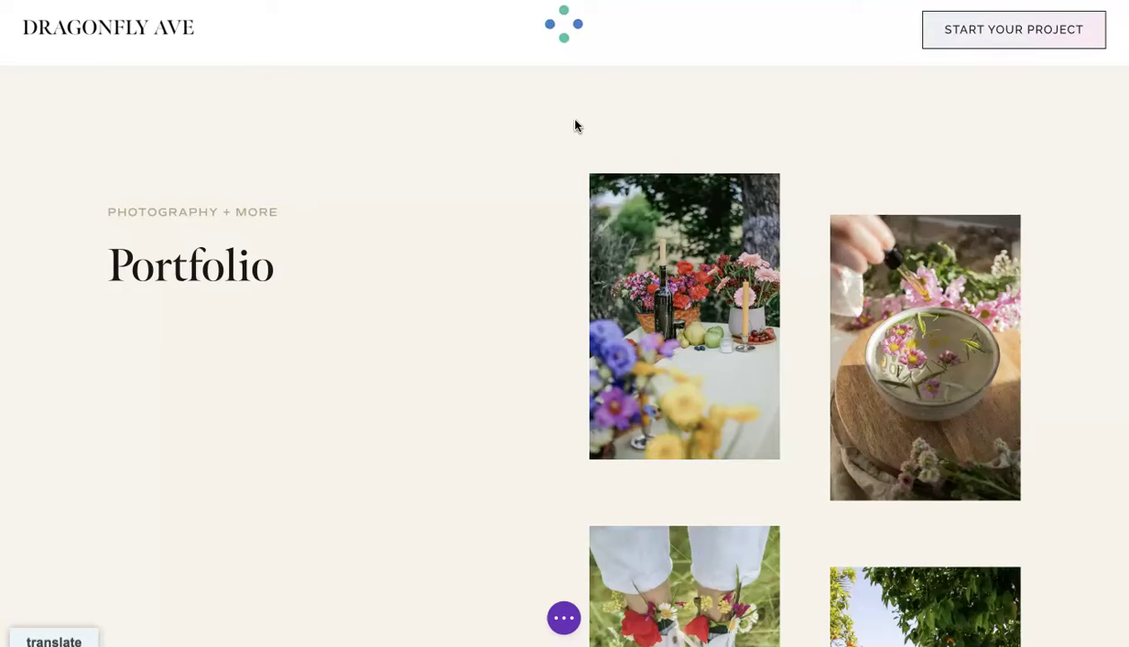
click(505, 222)
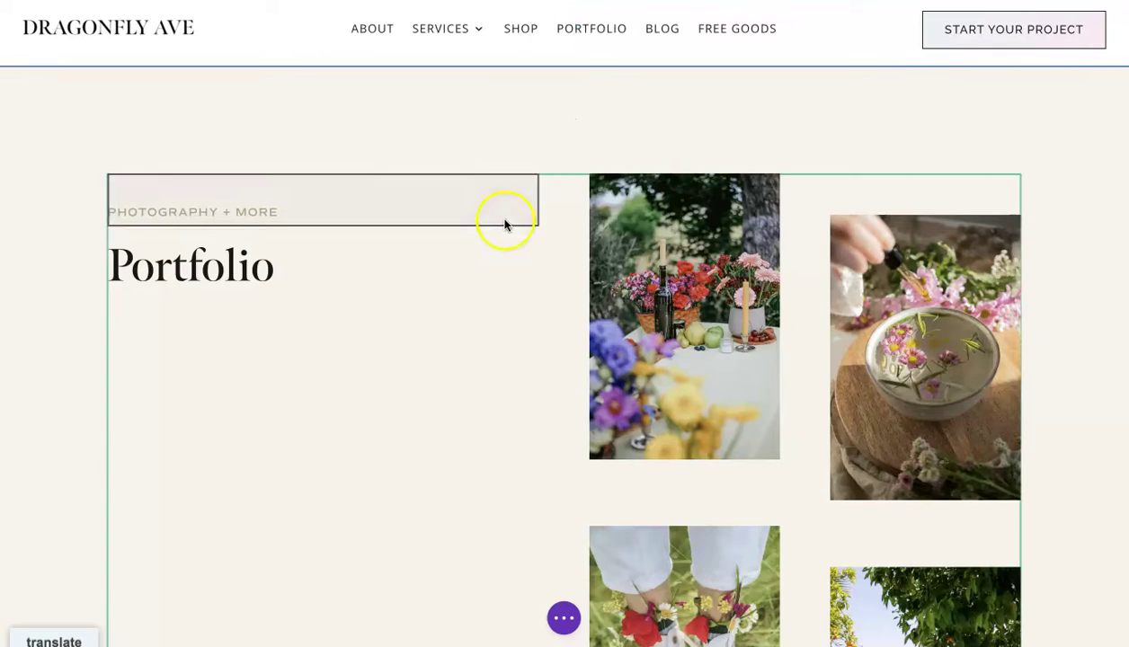
scroll(504, 224, down, 2)
scroll(505, 224, down, 2)
scroll(504, 224, down, 2)
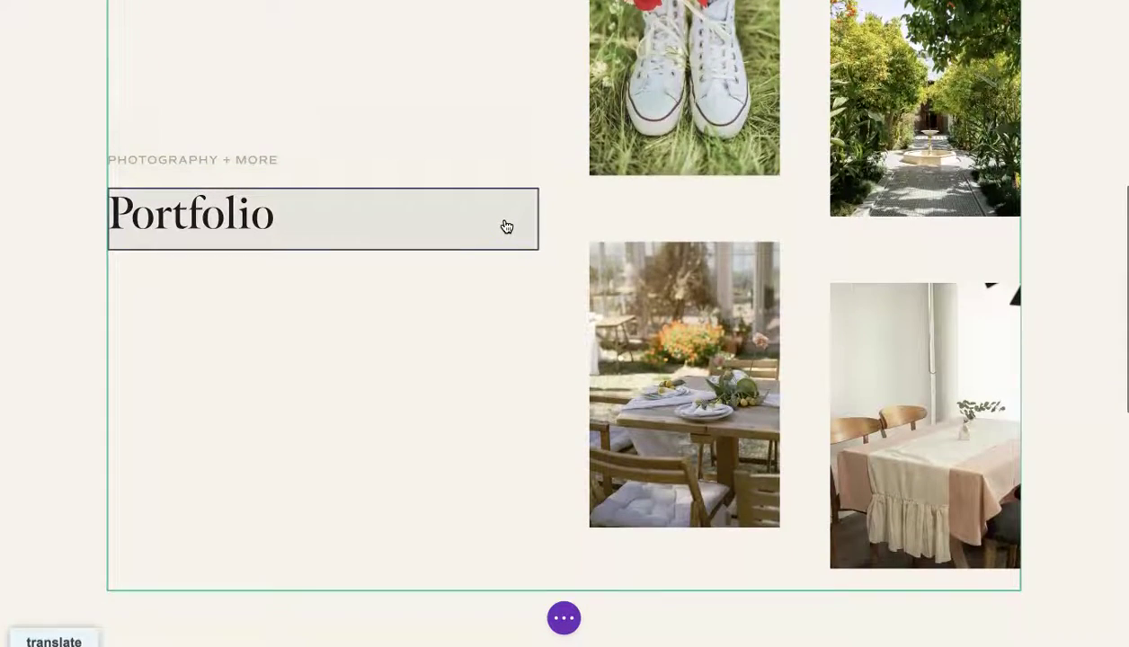
scroll(506, 227, down, 3)
click(529, 298)
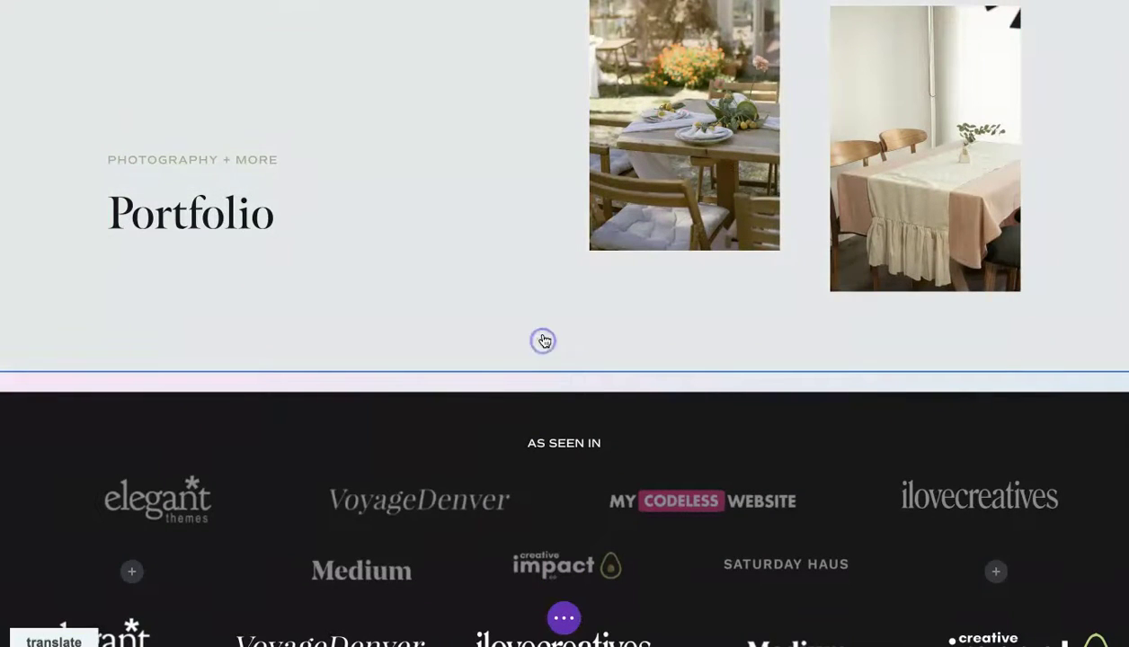
Step: Add a Regular section below Portfolio and bring up its row layout choices
click(557, 371)
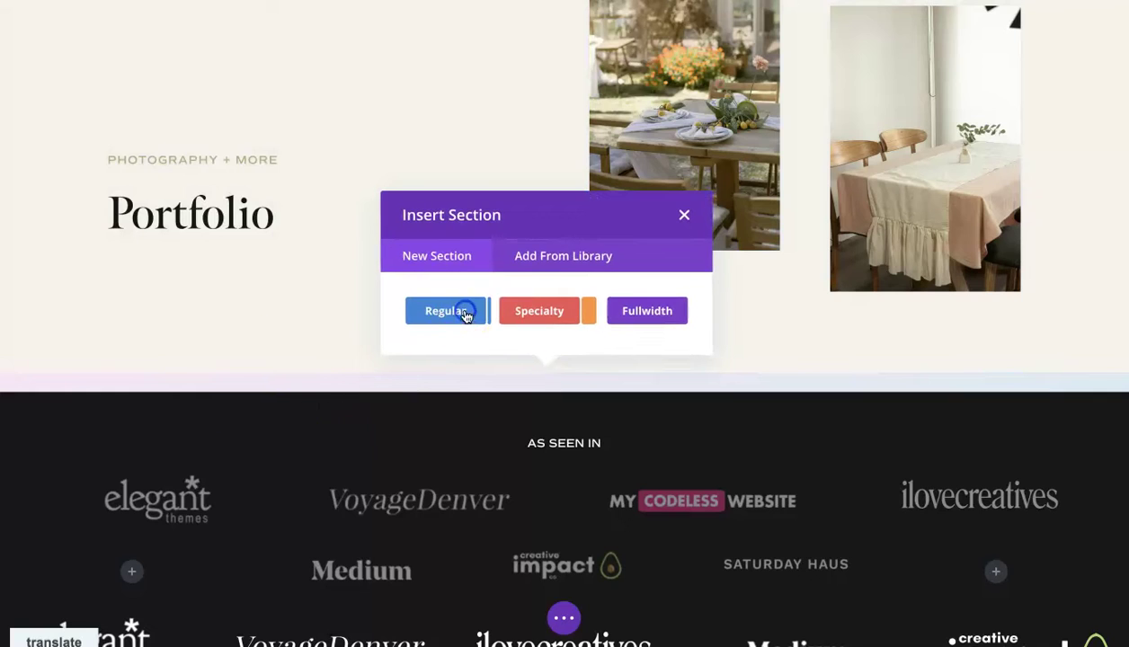
click(468, 308)
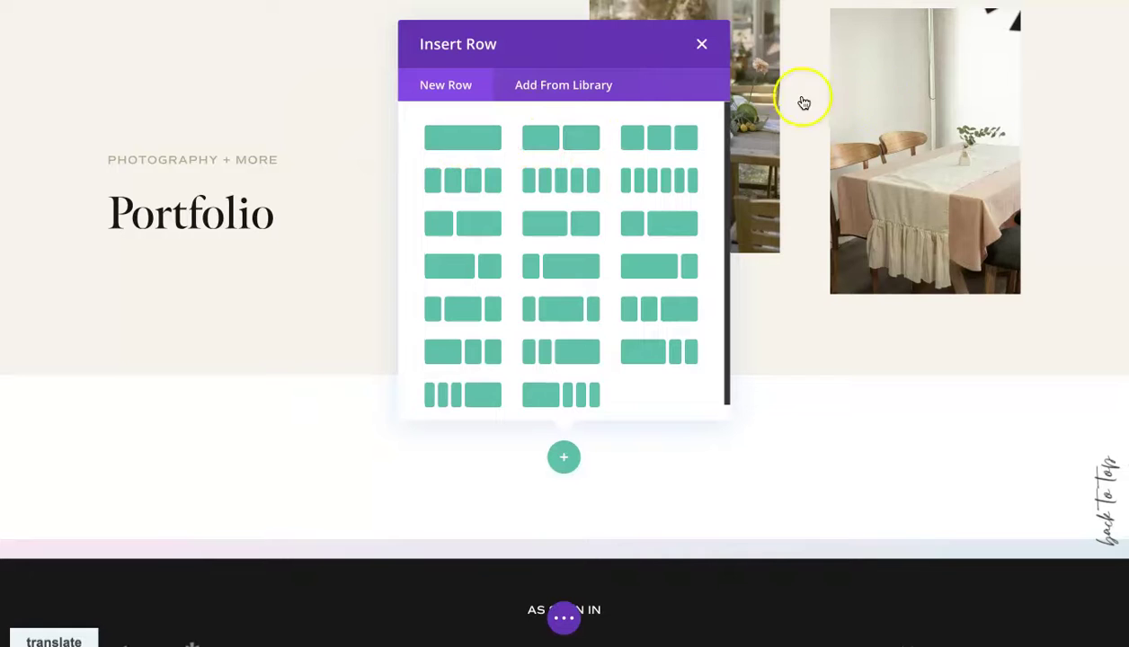
click(697, 43)
scroll(647, 171, up, 4)
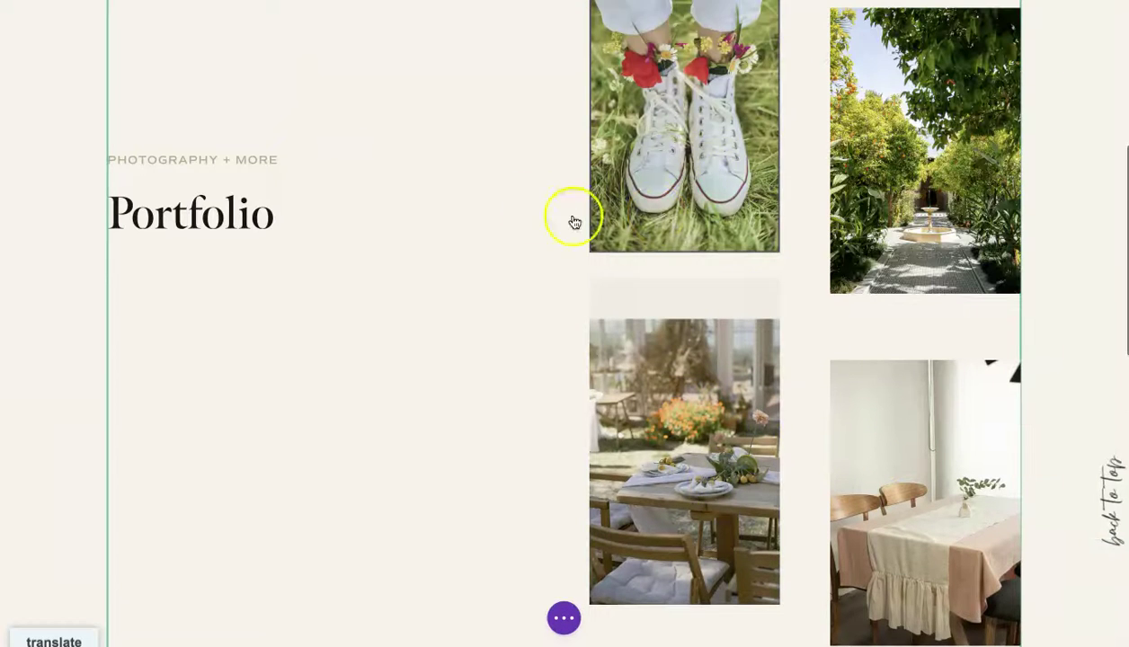
scroll(816, 188, down, 3)
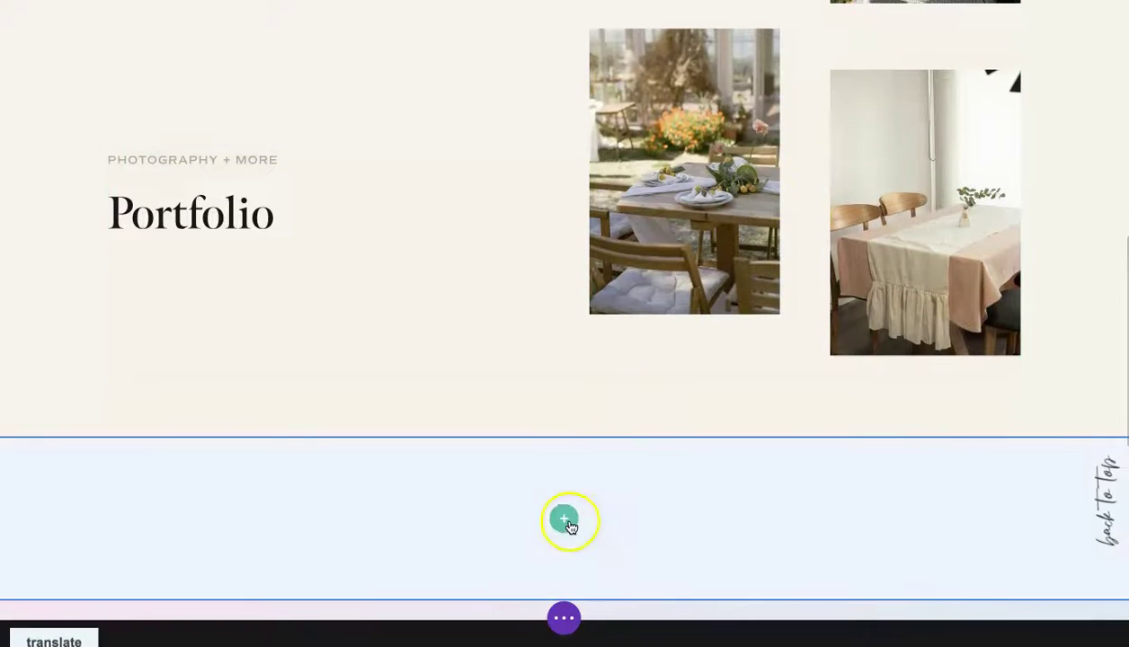
click(566, 522)
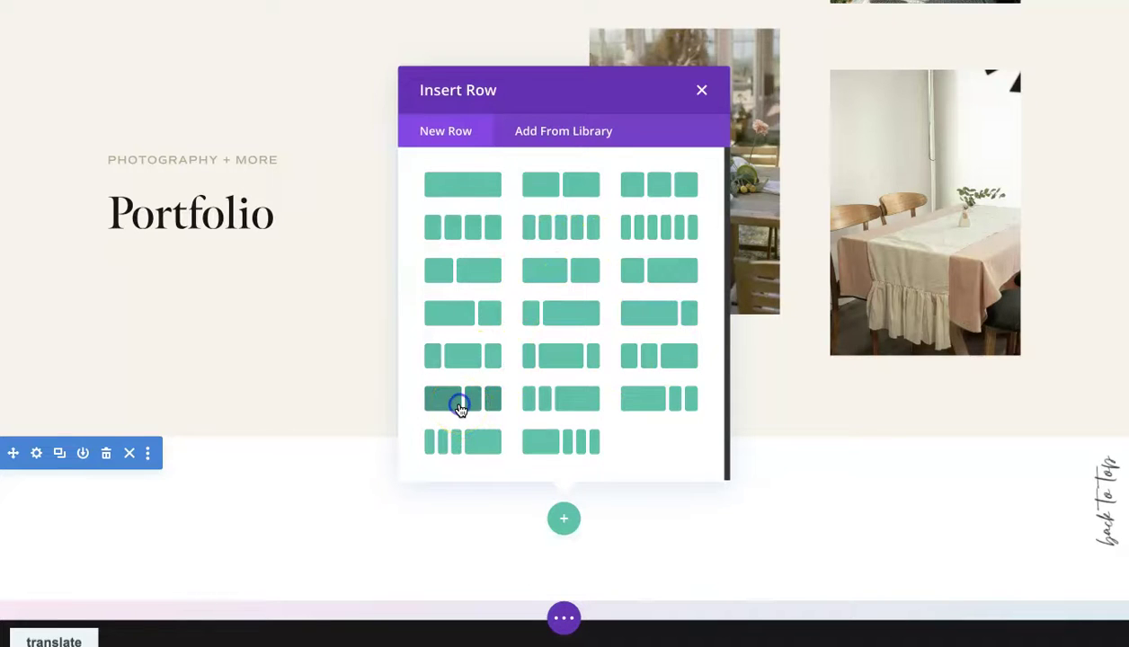
Step: Choose the 1/2 + 1/4 + 1/4 row layout and add a Text module to the wide column
click(460, 411)
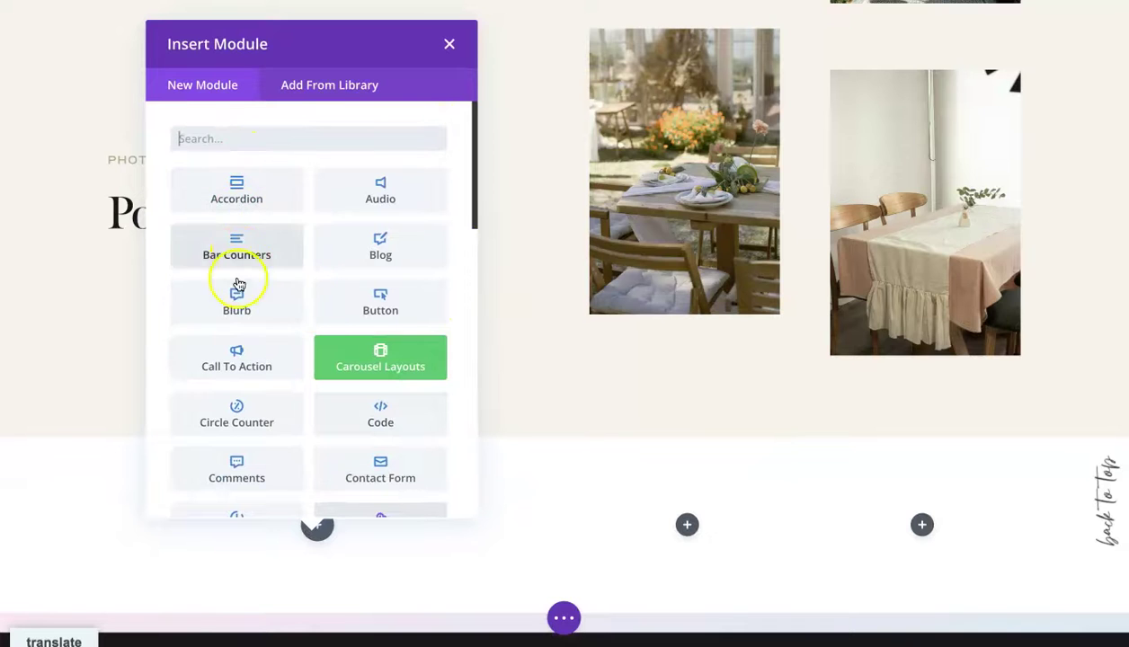
scroll(241, 367, down, 2)
scroll(244, 368, down, 2)
scroll(252, 373, down, 1)
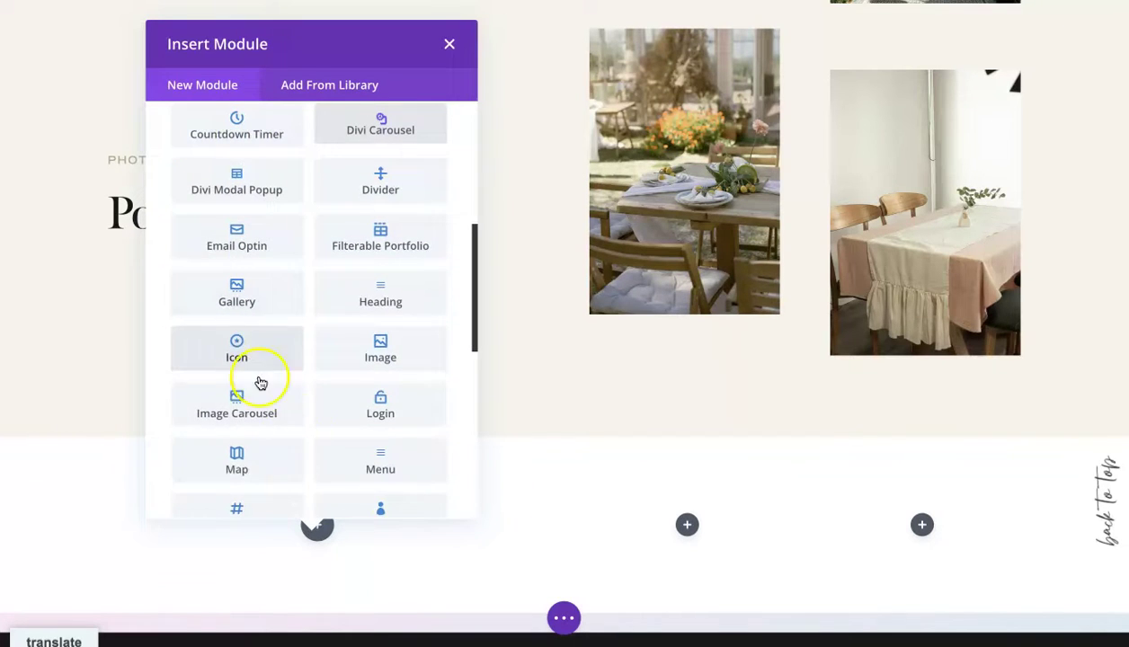
scroll(310, 450, down, 2)
scroll(320, 449, down, 3)
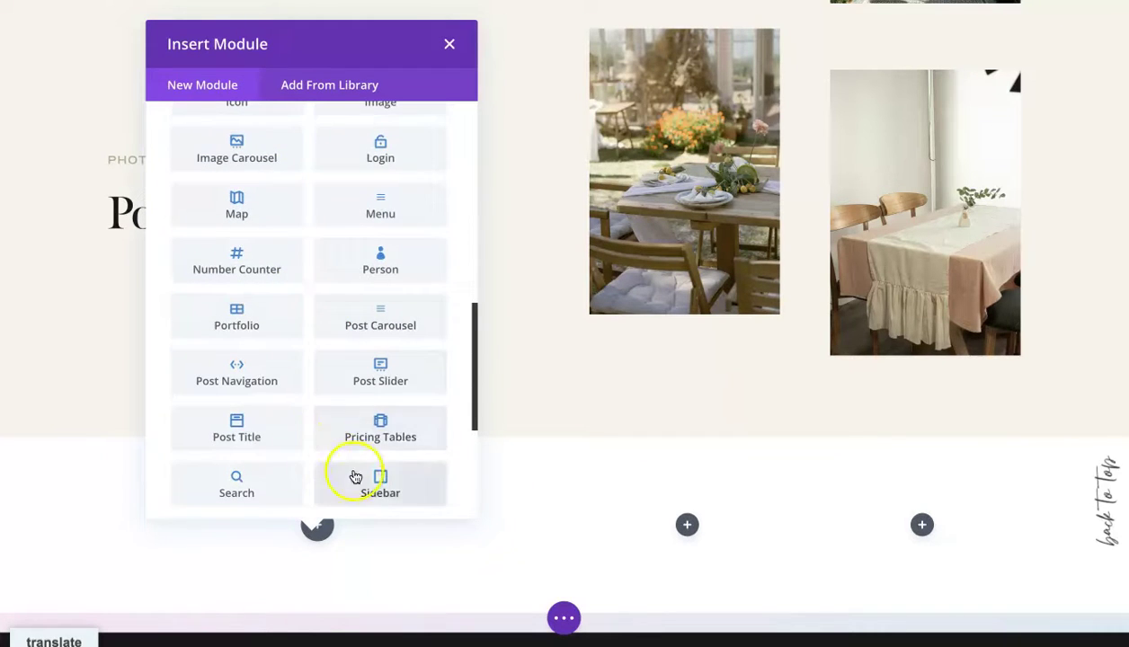
scroll(369, 463, down, 3)
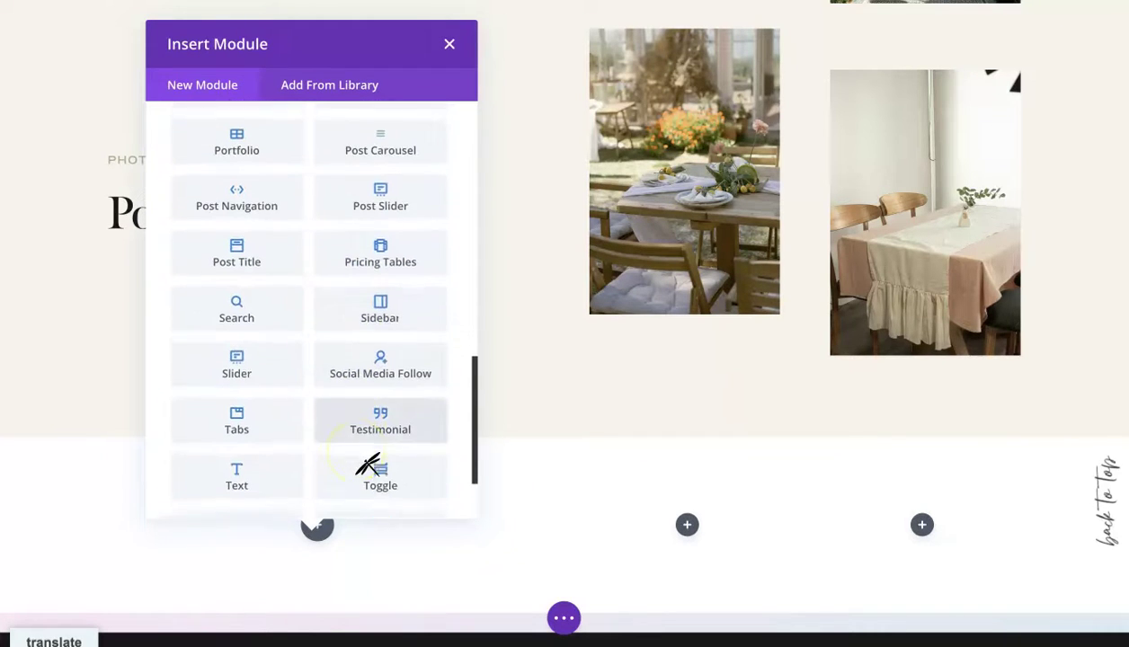
click(304, 473)
Step: Replace the placeholder text with a Heading 1 line for 'BIG ANNOUNCEMENT OR HEADING HERE!'
scroll(297, 458, down, 2)
triple_click(305, 409)
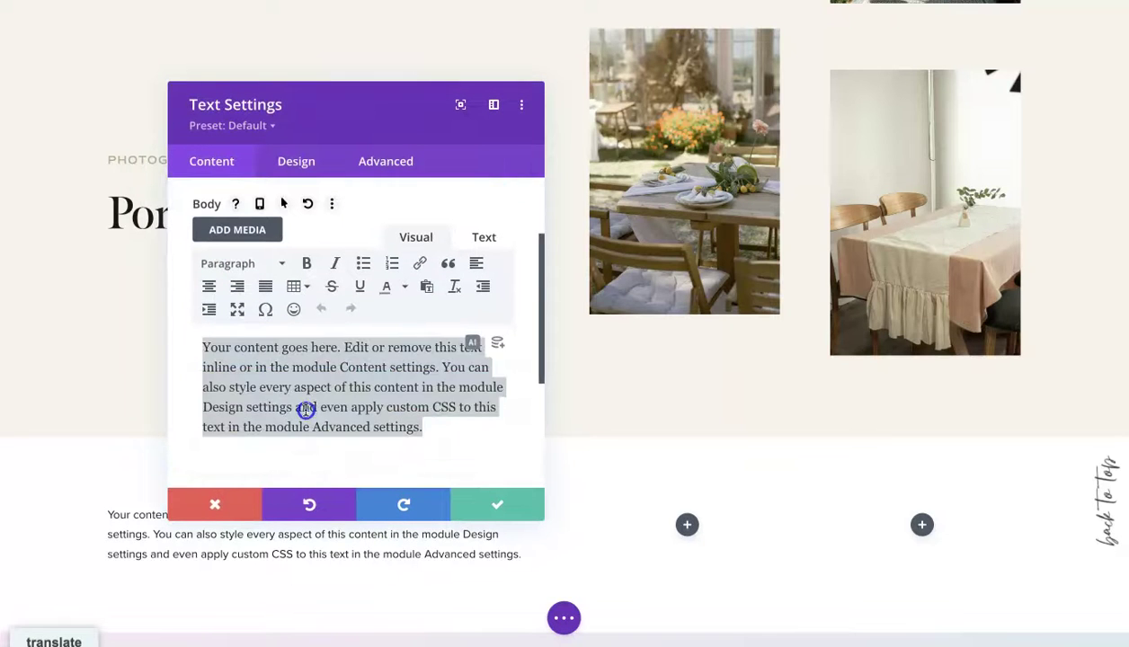
key(BackSpace)
text(Add Text Here)
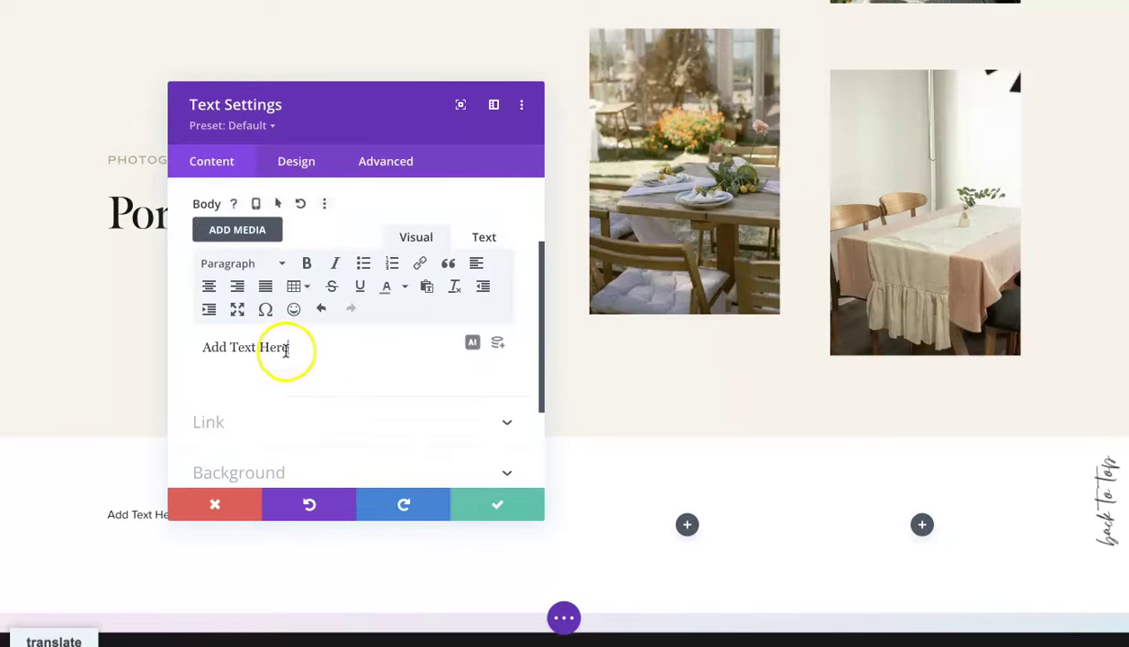
triple_click(285, 349)
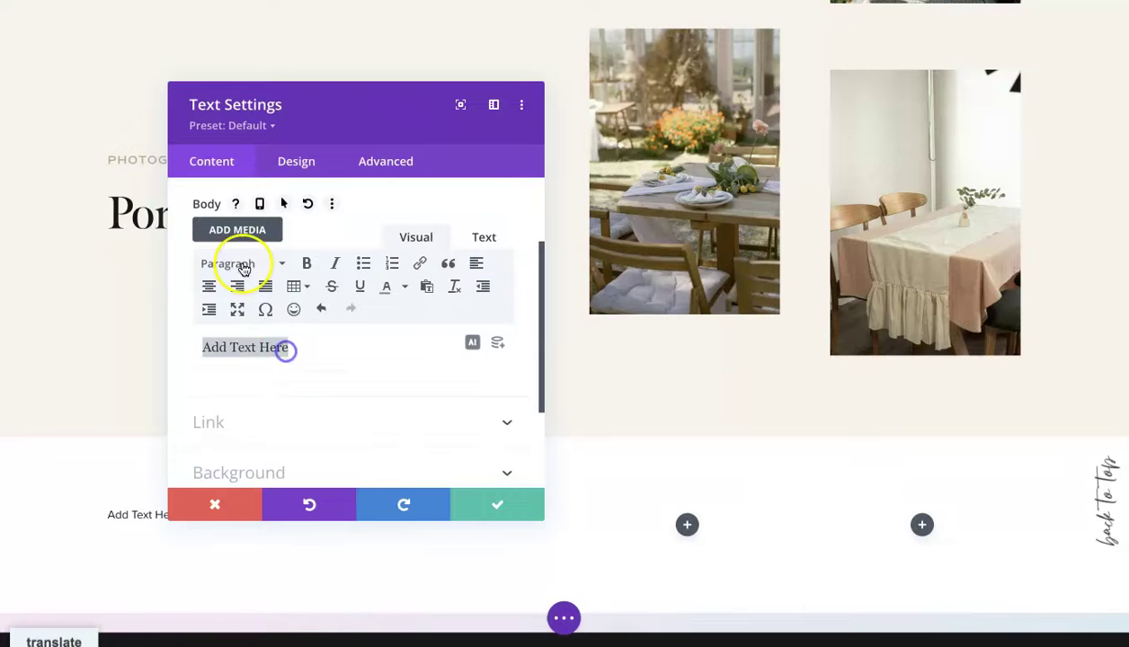
click(242, 263)
click(246, 329)
triple_click(252, 360)
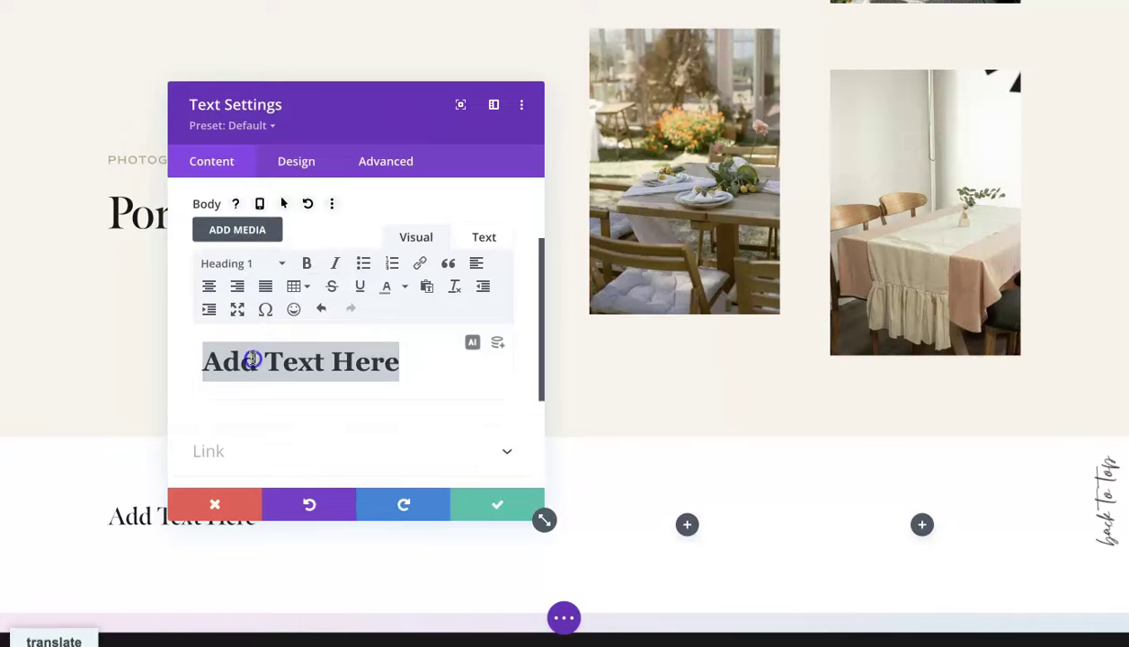
text(BIG ANN)
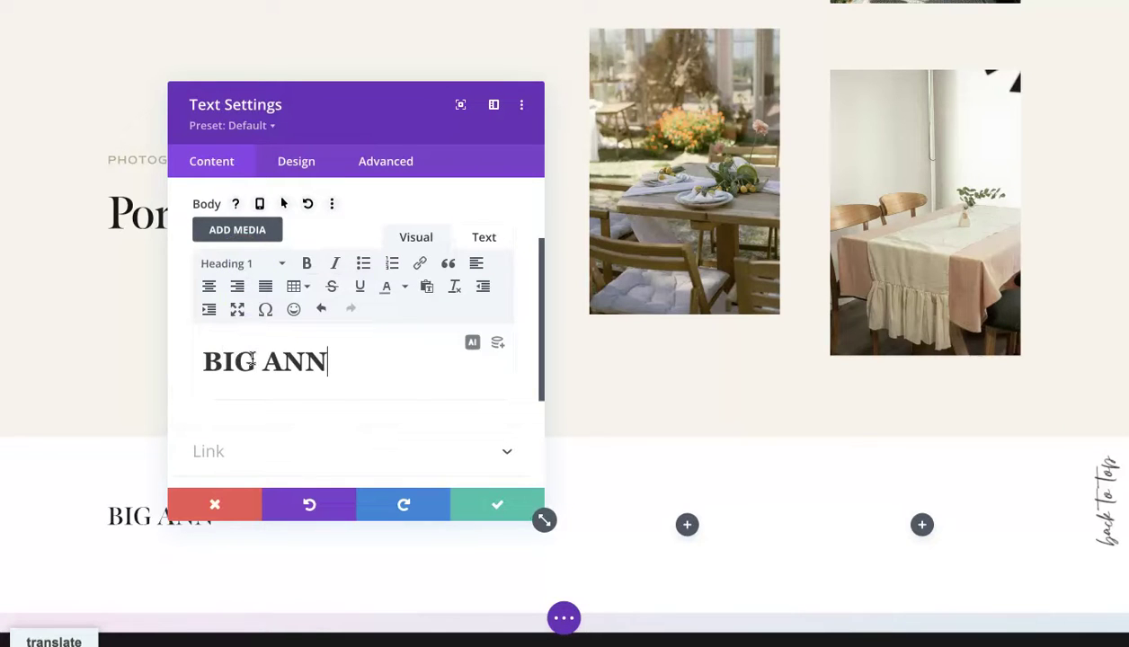
text(OUNCEMENT OR HE)
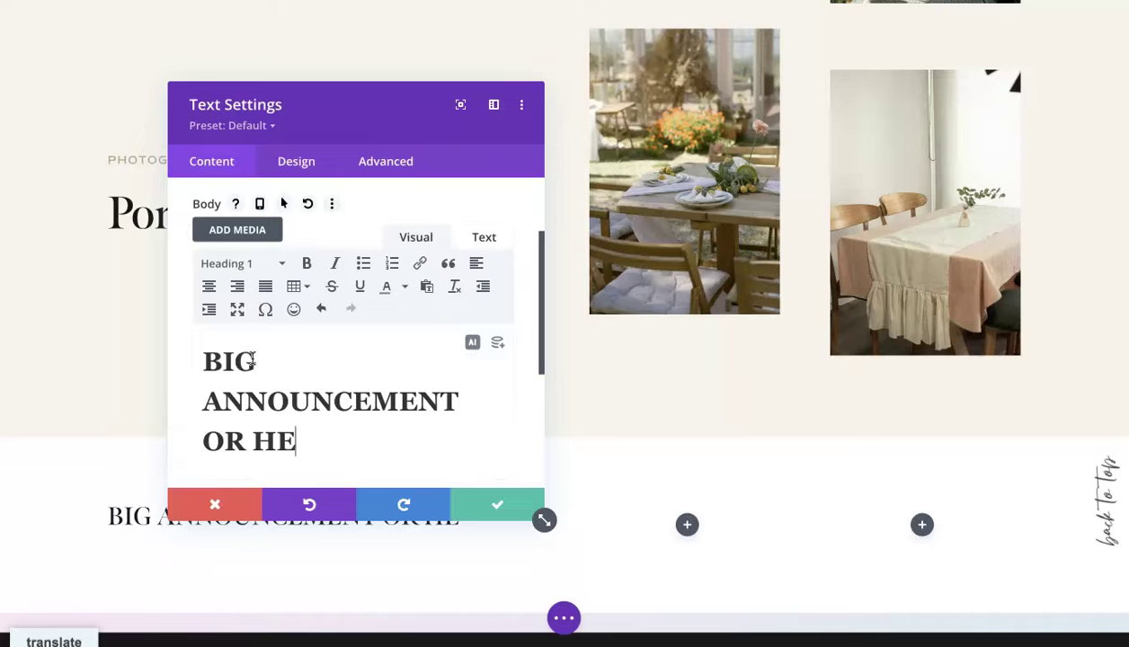
text(ADING HERE!)
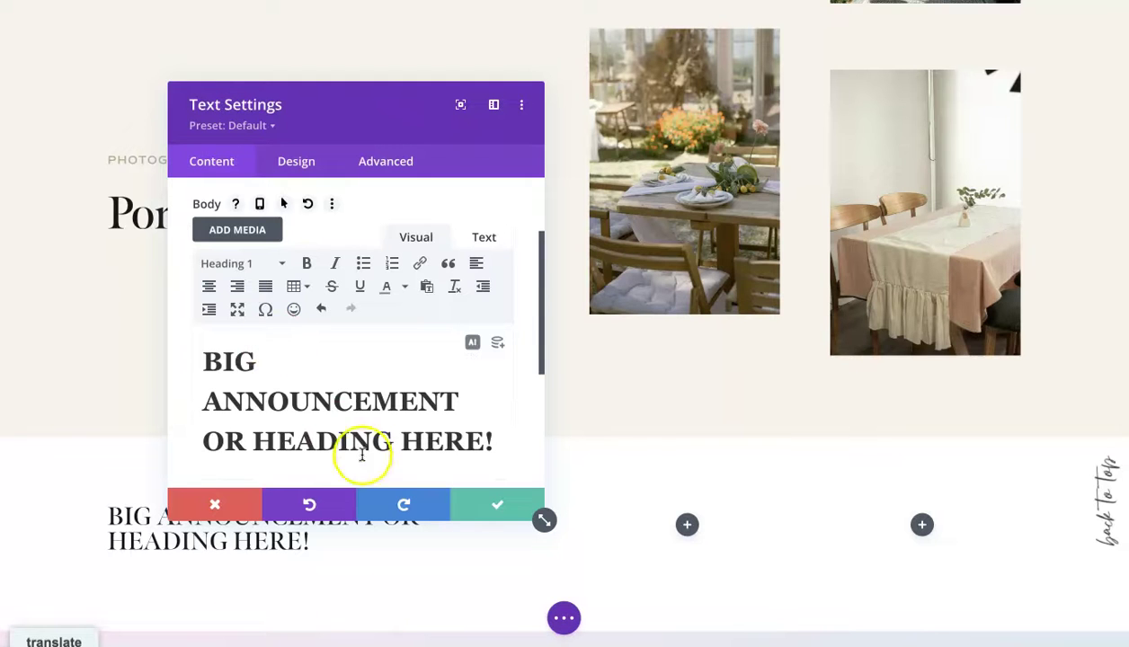
Step: Save the heading, add a white sneakers Image module mid-column and a default Blurb on the right
click(497, 500)
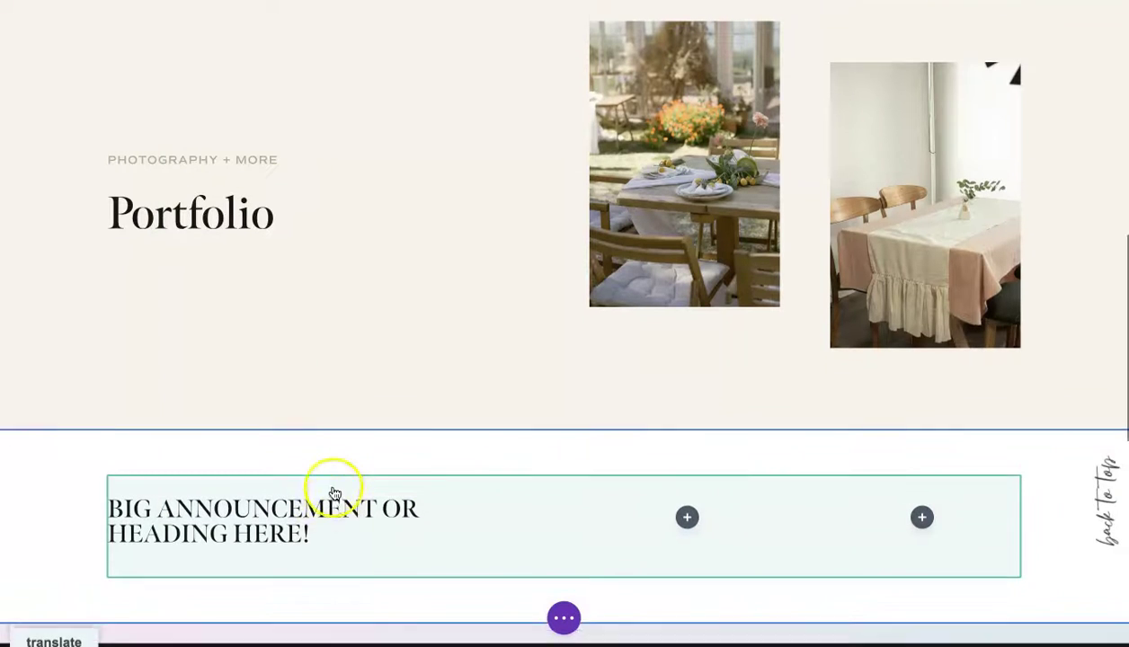
scroll(334, 493, down, 1)
click(688, 478)
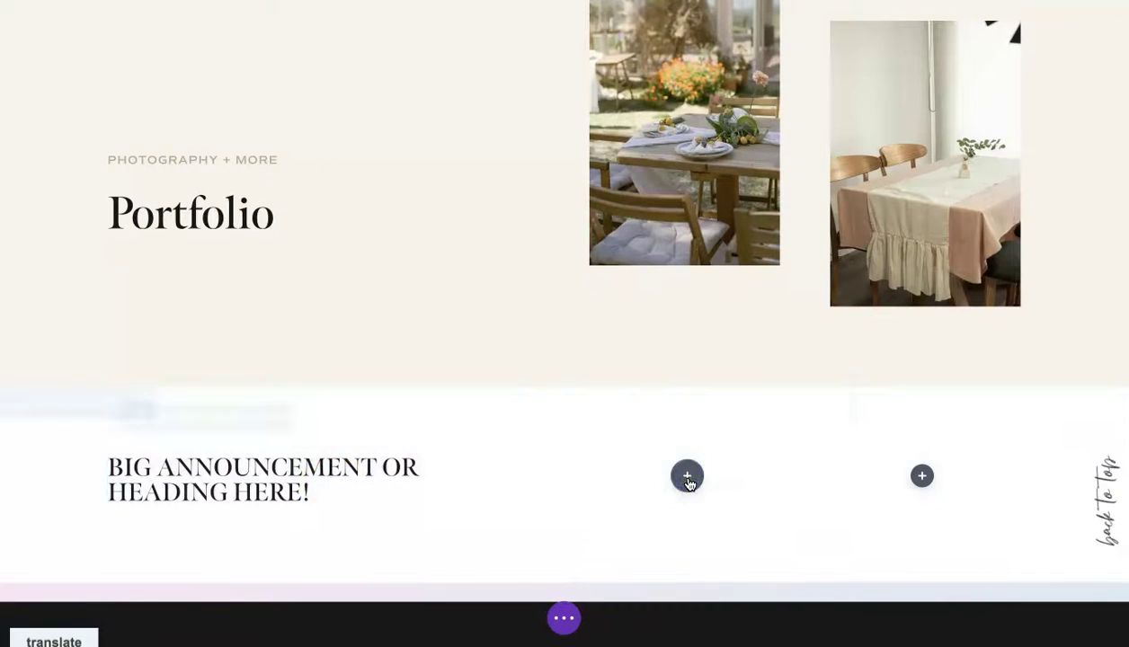
text(image)
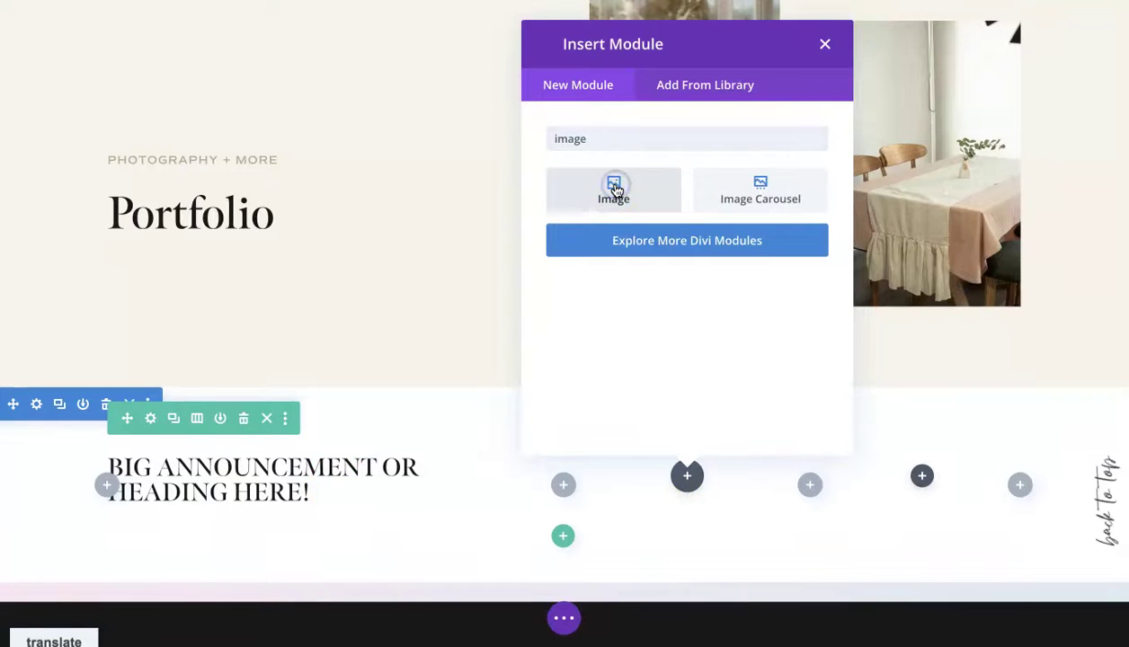
click(615, 189)
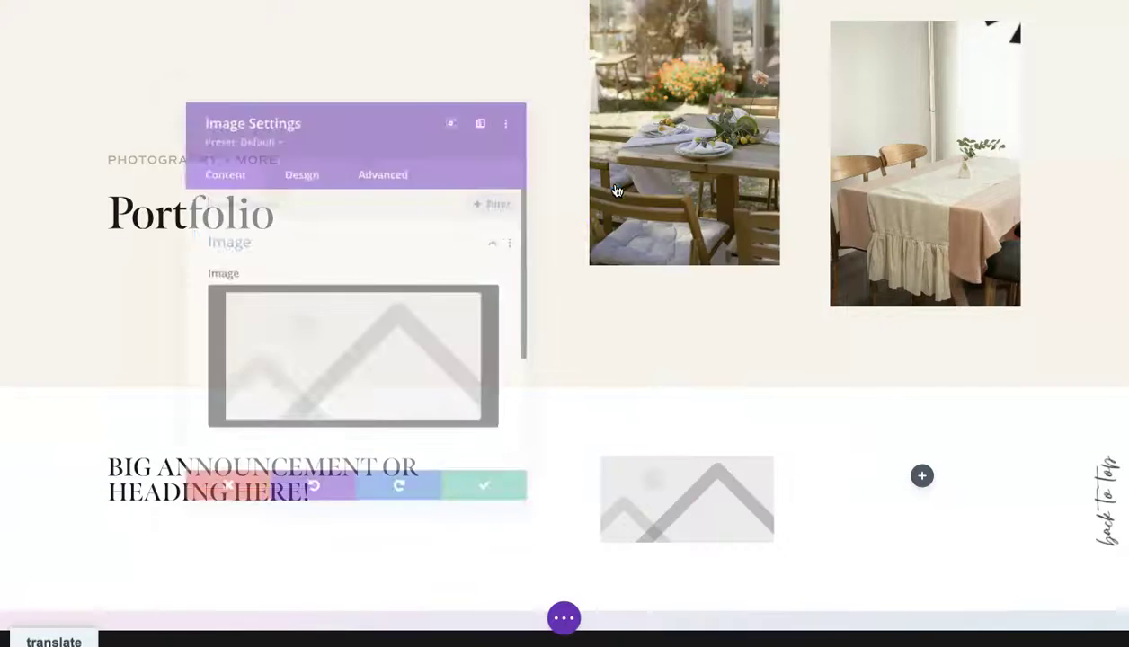
click(396, 384)
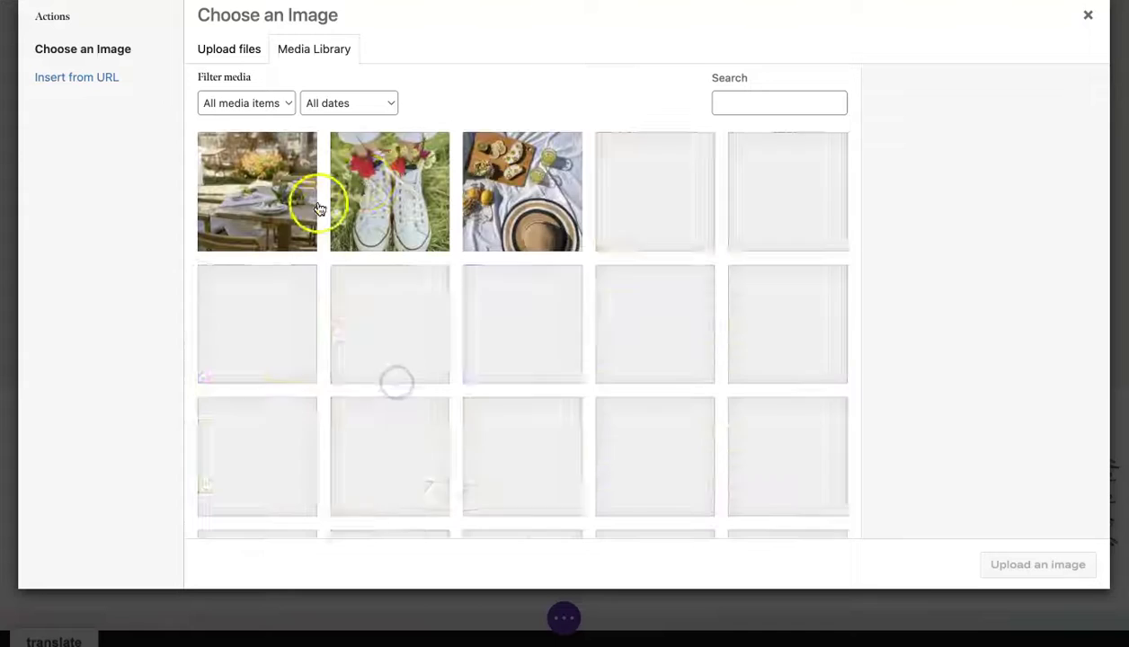
click(346, 193)
click(993, 564)
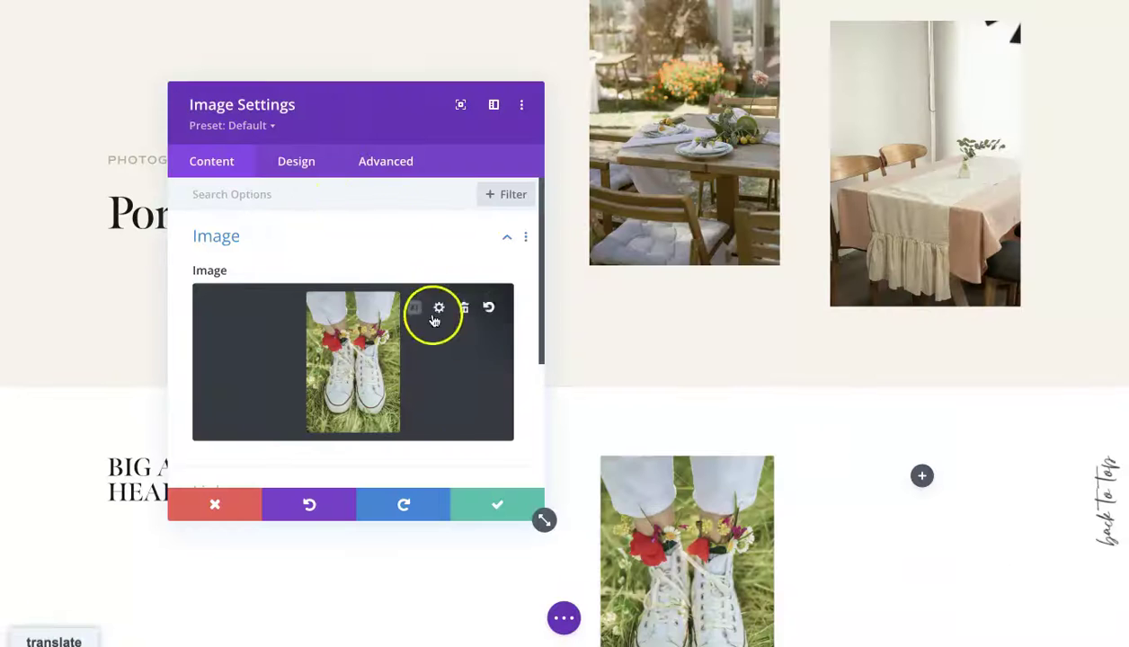
click(497, 503)
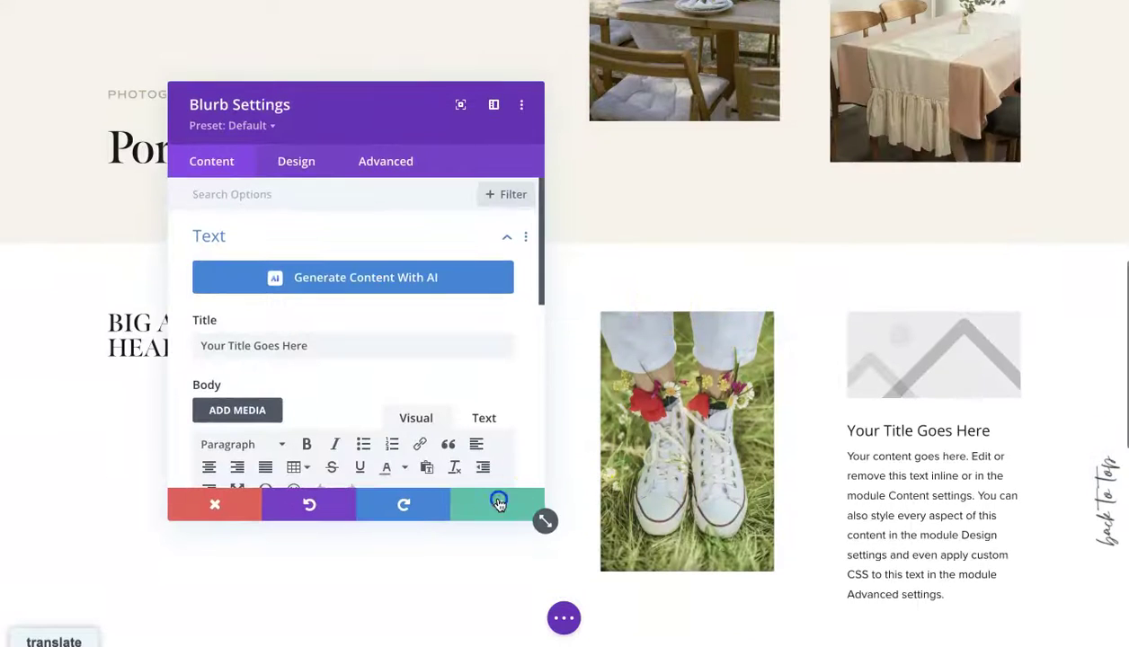
click(497, 504)
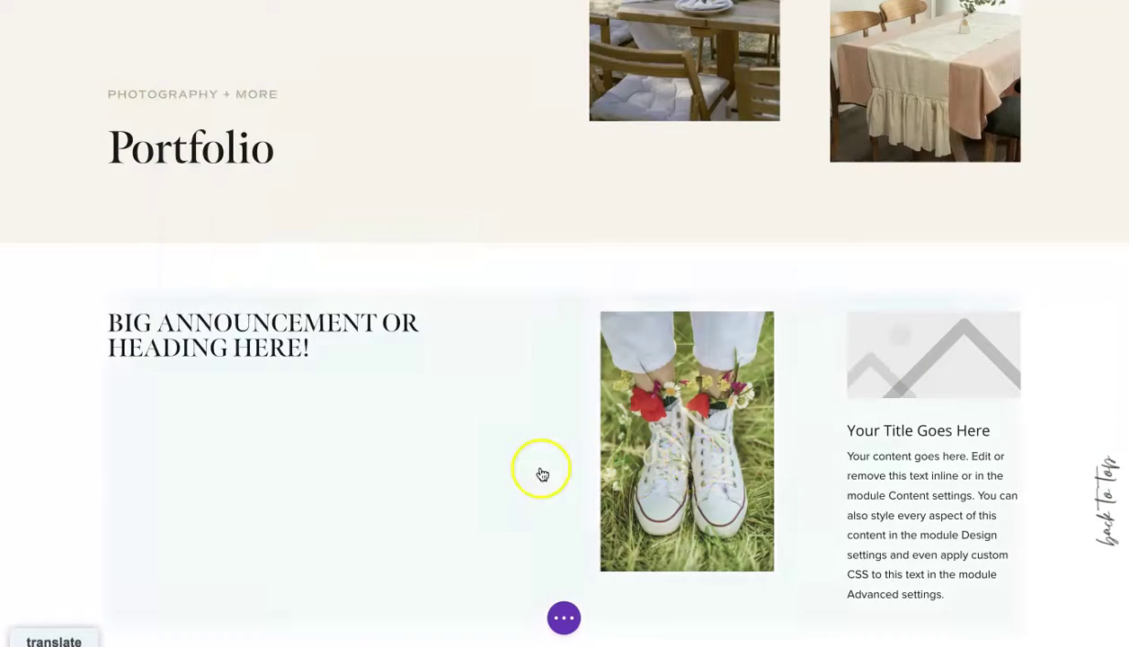
Step: Duplicate the sneakers Image module and the right-column Blurb
scroll(719, 453, down, 2)
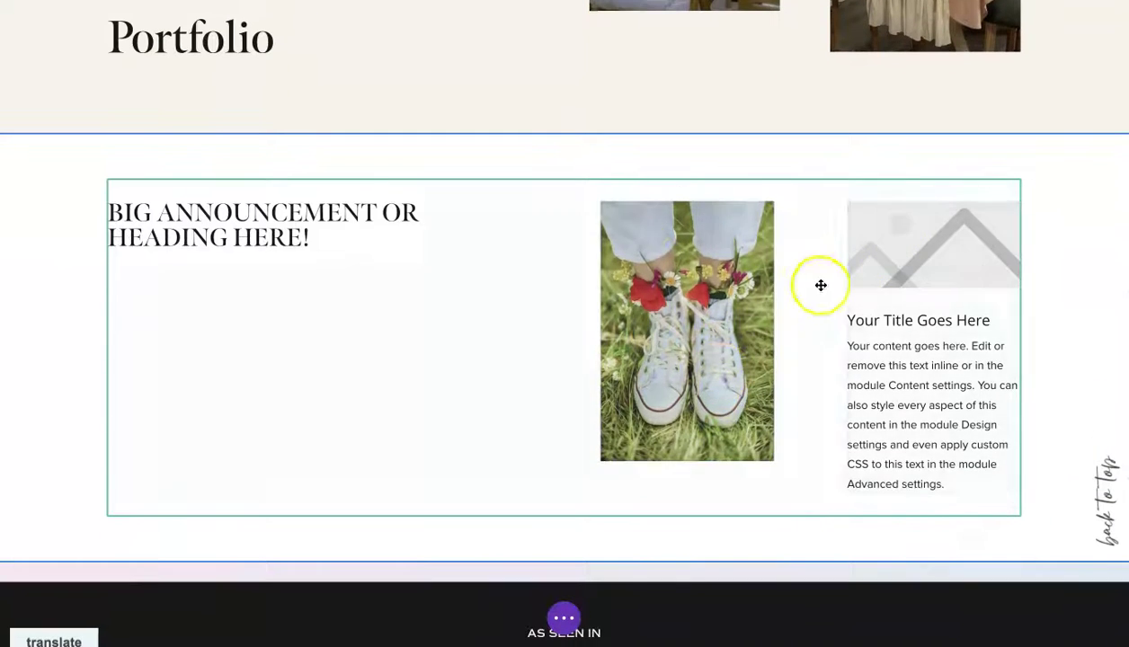
click(656, 252)
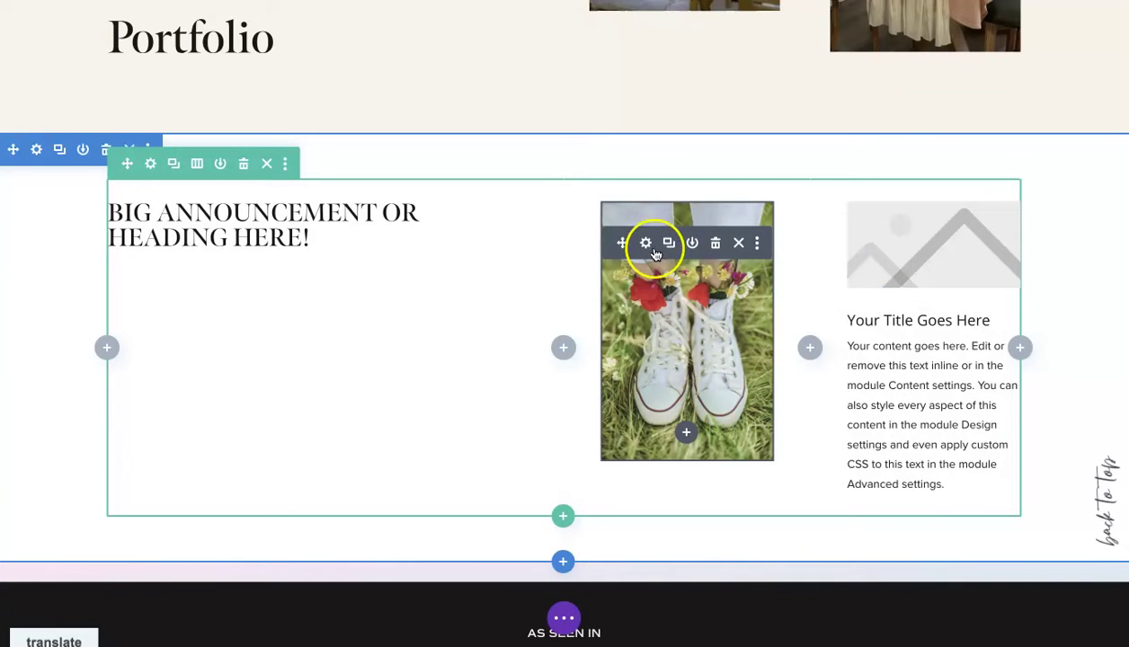
click(668, 243)
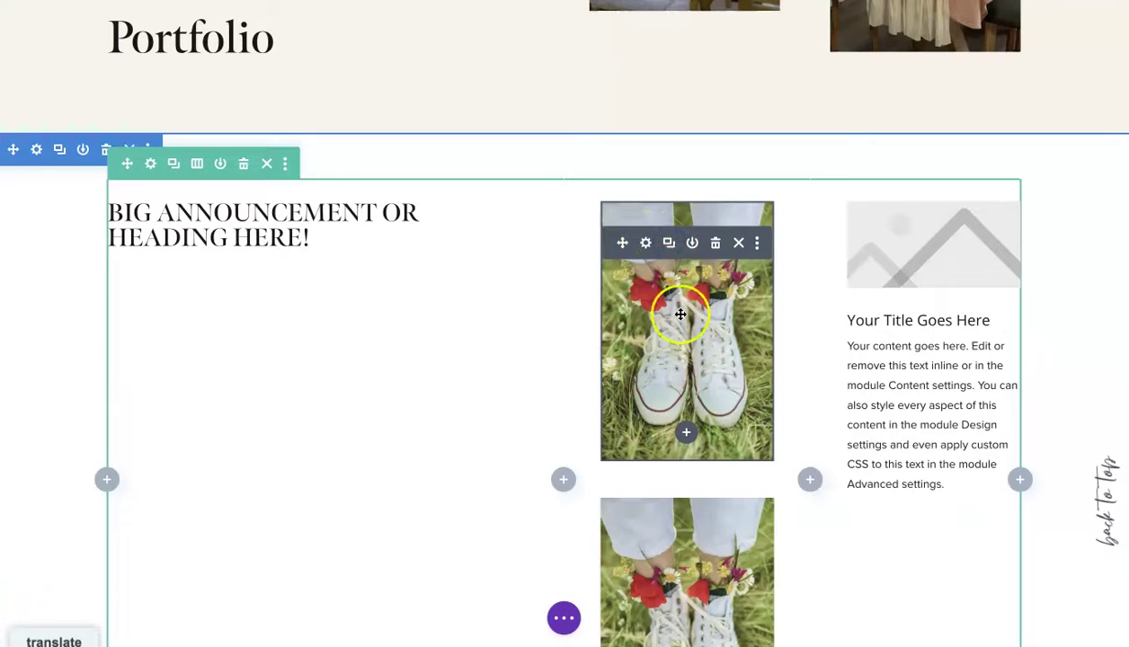
scroll(680, 313, down, 2)
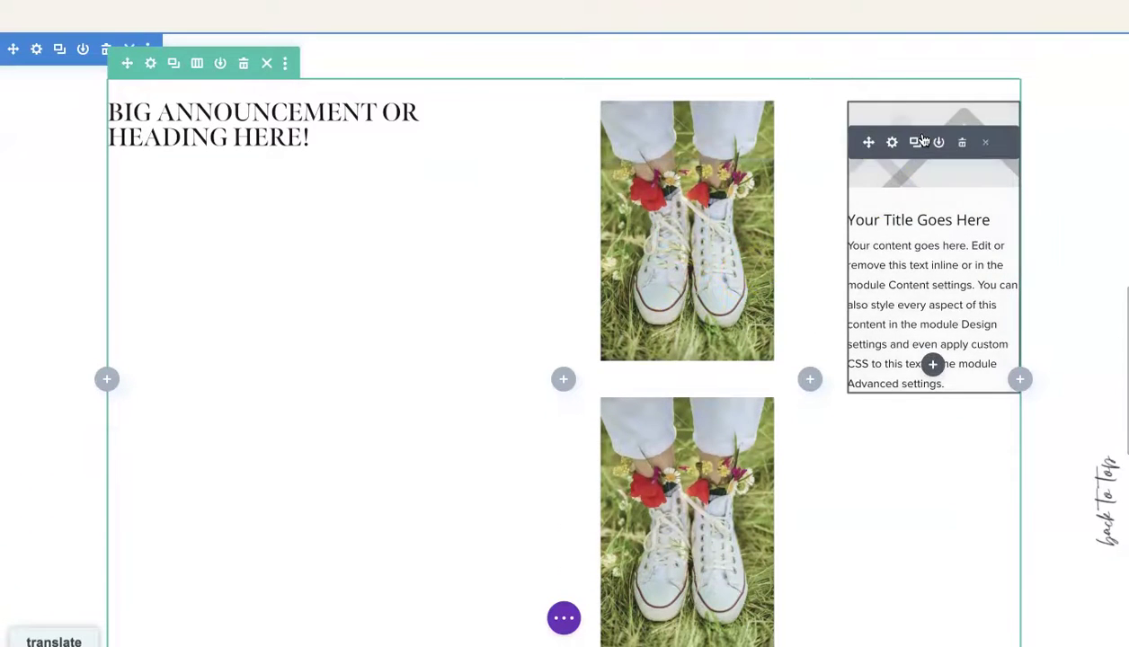
click(917, 142)
Step: Drag the second image to the right column and the second blurb to the middle column
scroll(662, 328, down, 3)
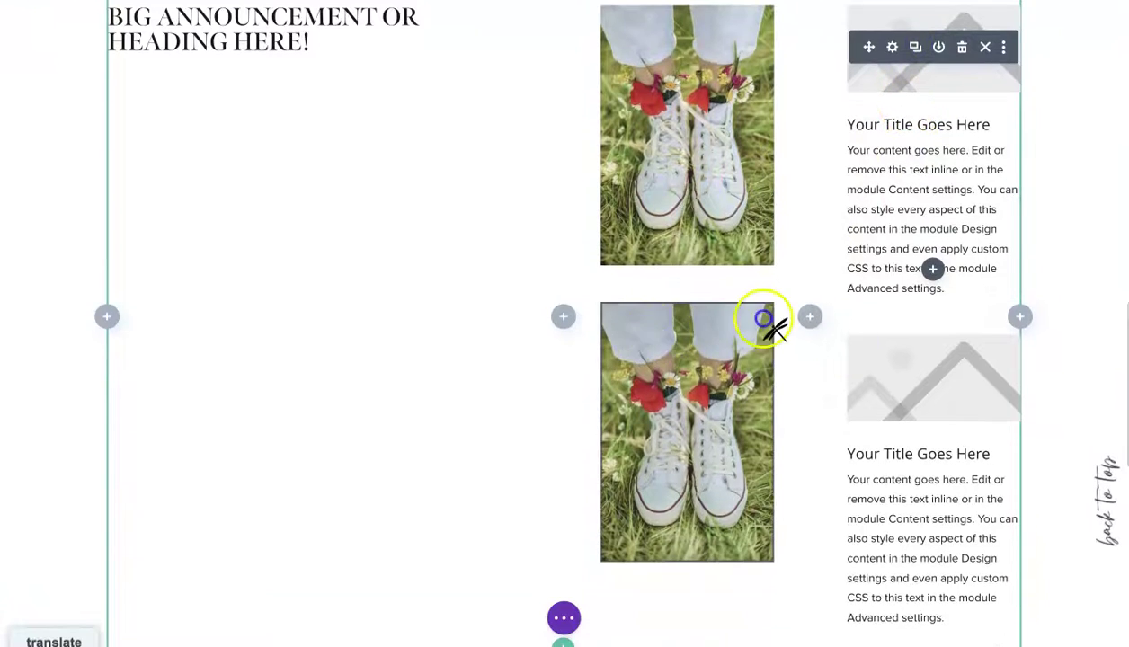
mouse_move(768, 324)
mouse_down()
mouse_move(935, 288)
mouse_move(929, 280)
mouse_up()
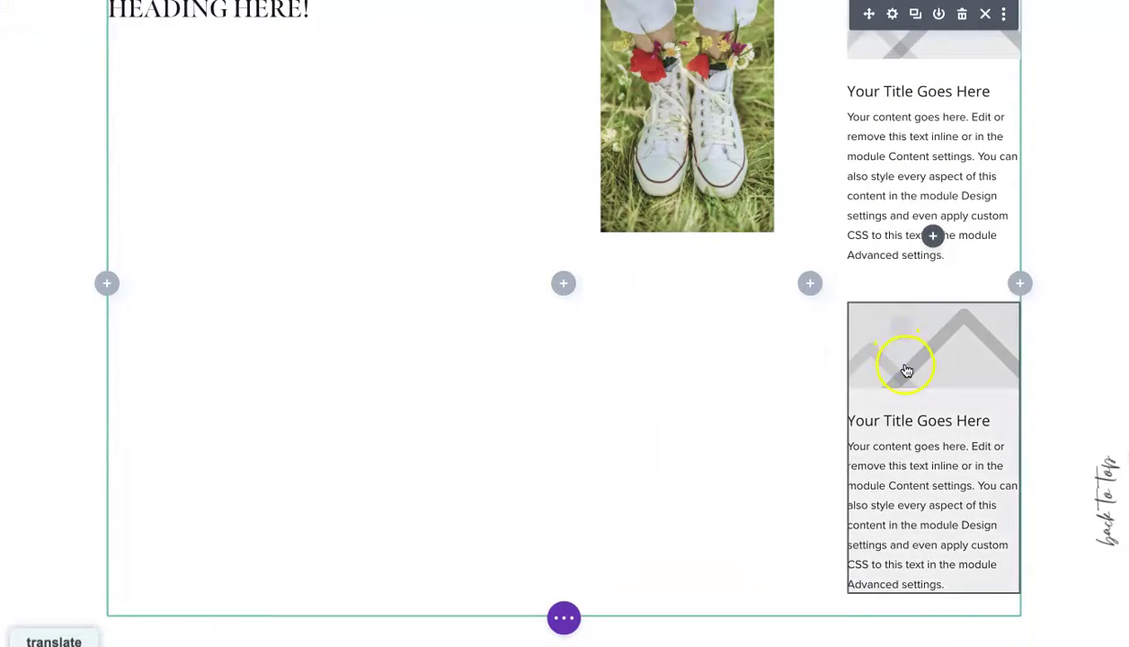
scroll(903, 375, down, 1)
mouse_move(925, 555)
mouse_down()
mouse_move(710, 202)
mouse_move(719, 222)
mouse_up()
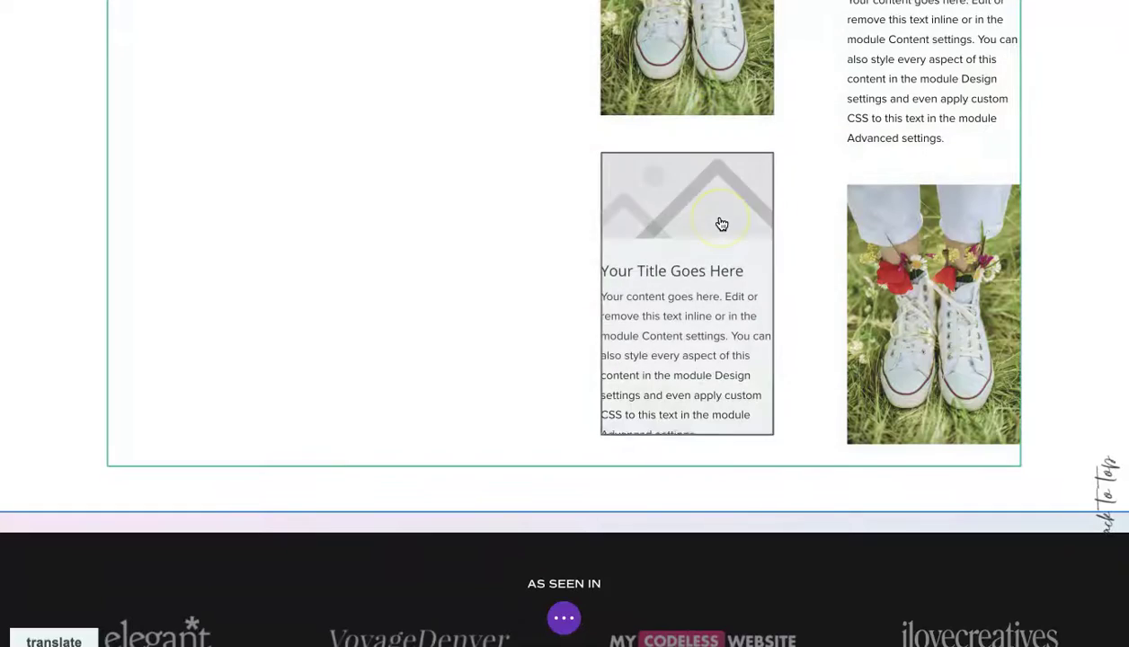
scroll(721, 224, up, 5)
scroll(720, 224, up, 3)
scroll(723, 181, up, 2)
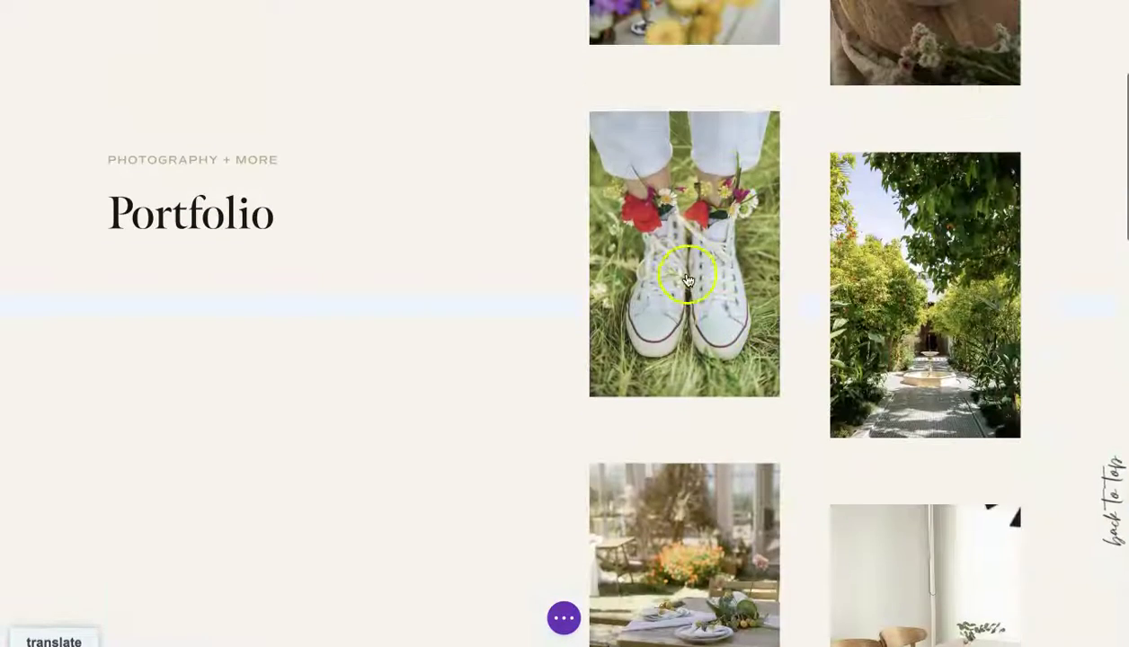
scroll(808, 279, down, 5)
scroll(809, 280, down, 3)
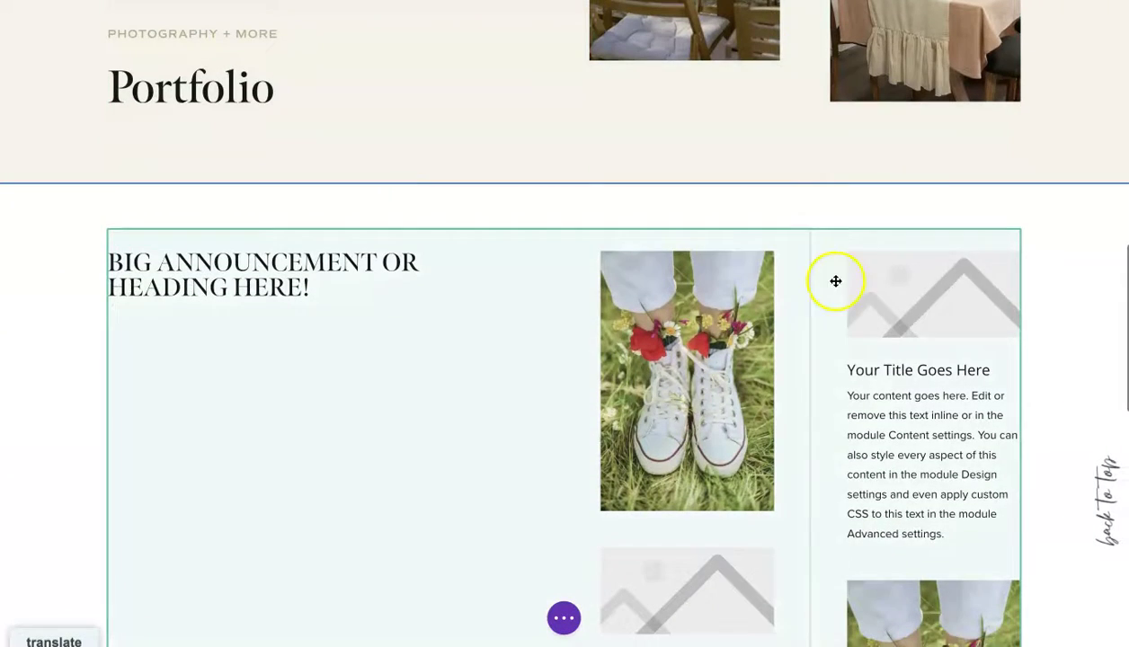
Step: Set the right-column blurb's image to the flower-covered table photo
click(874, 286)
click(890, 293)
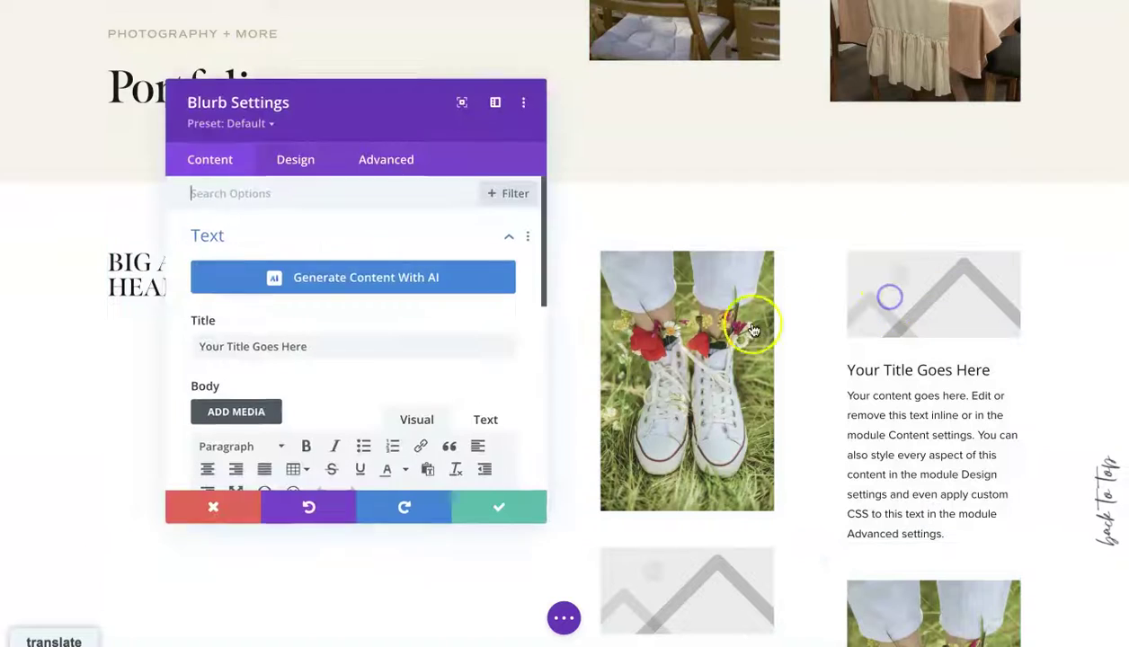
scroll(403, 325, down, 3)
scroll(297, 288, down, 3)
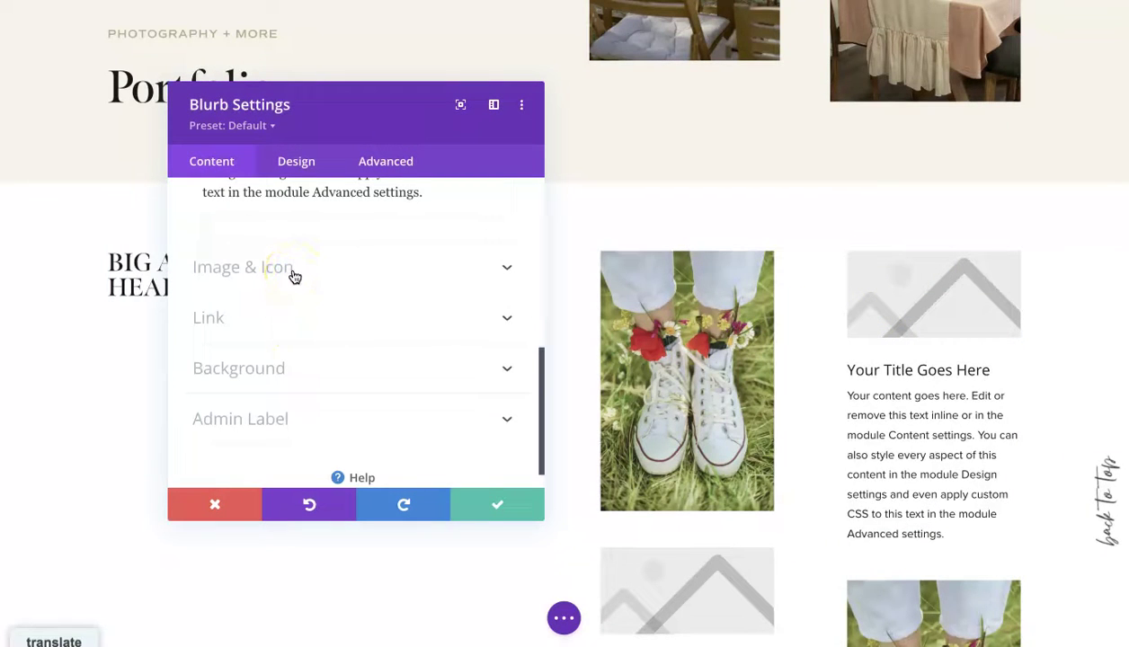
click(294, 274)
click(269, 391)
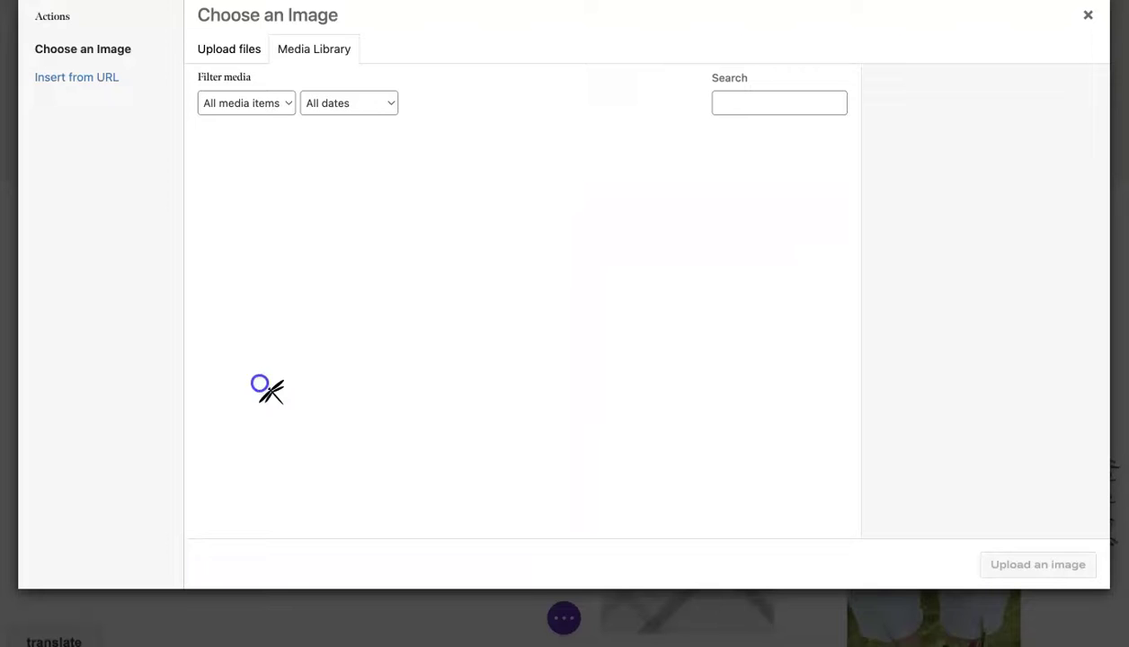
click(270, 306)
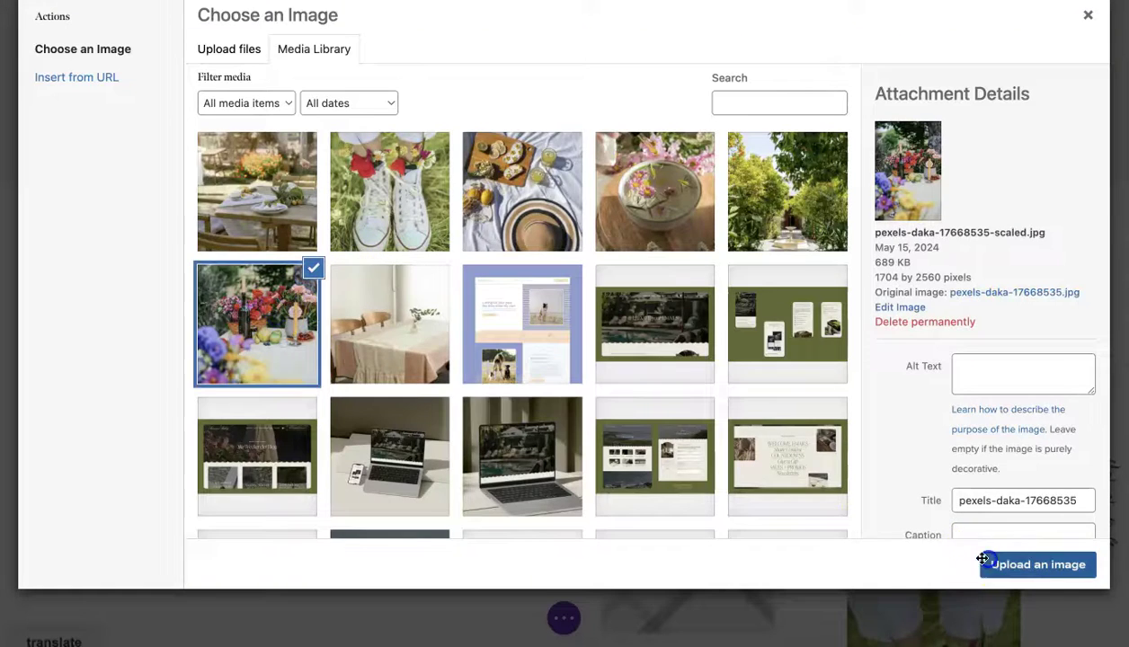
click(983, 559)
Step: Give the right-column blurb a 150px top padding
click(301, 160)
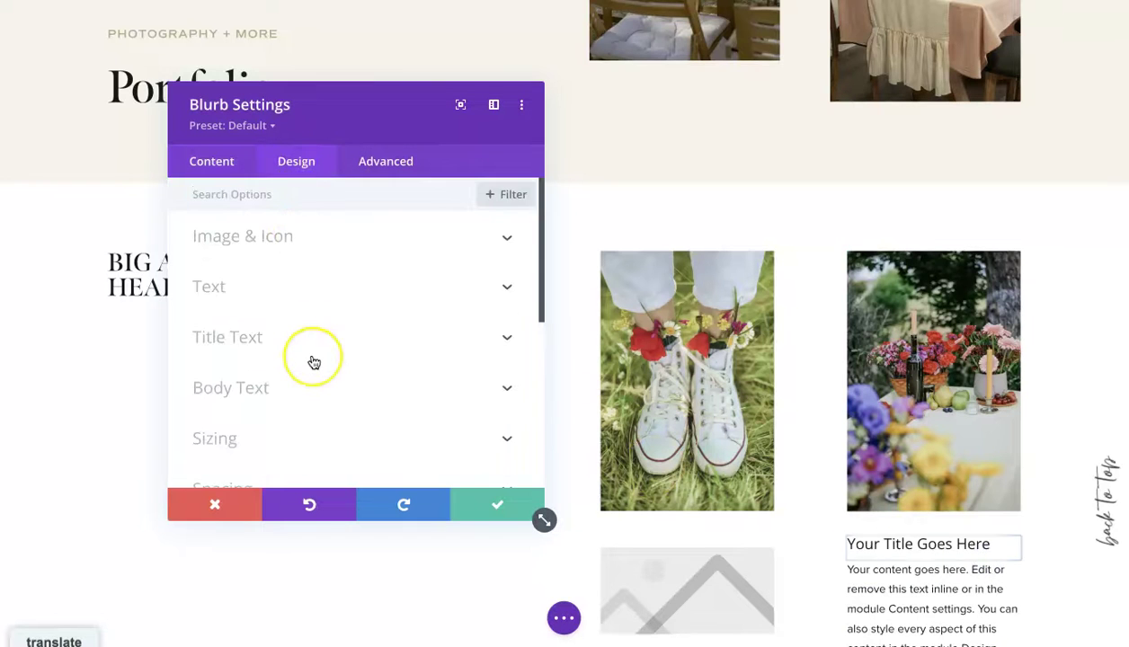
scroll(313, 362, down, 3)
click(284, 249)
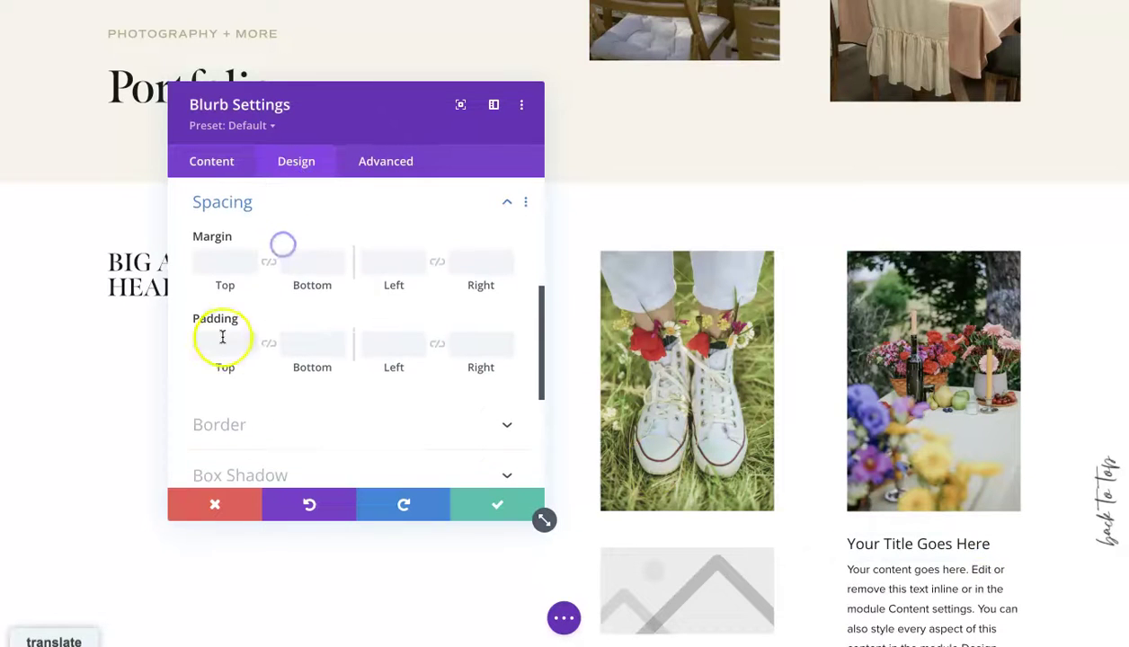
click(220, 343)
text(50)
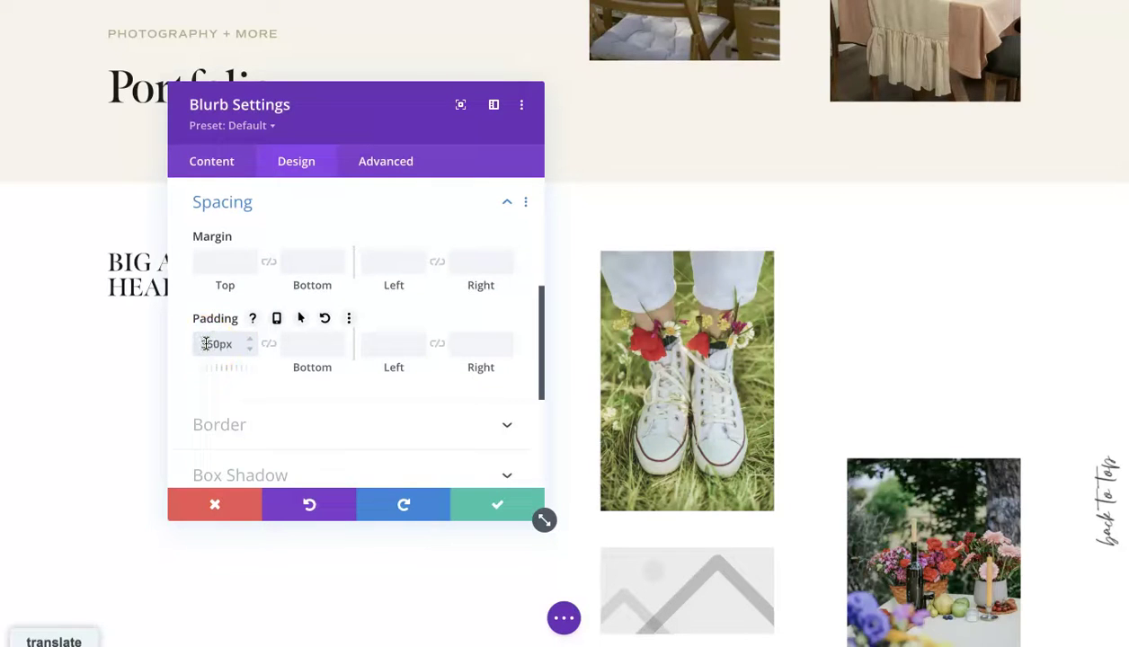
text(1)
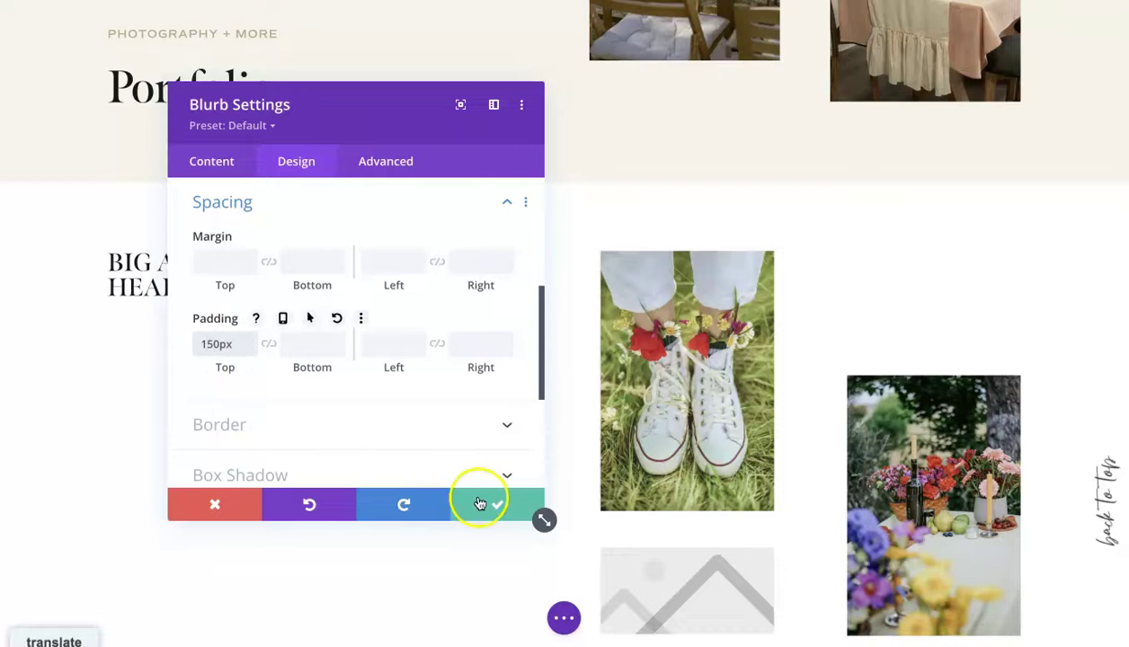
scroll(685, 448, down, 3)
Step: Save the right blurb and give the middle-column blurb the straw-hat picnic photo
click(685, 448)
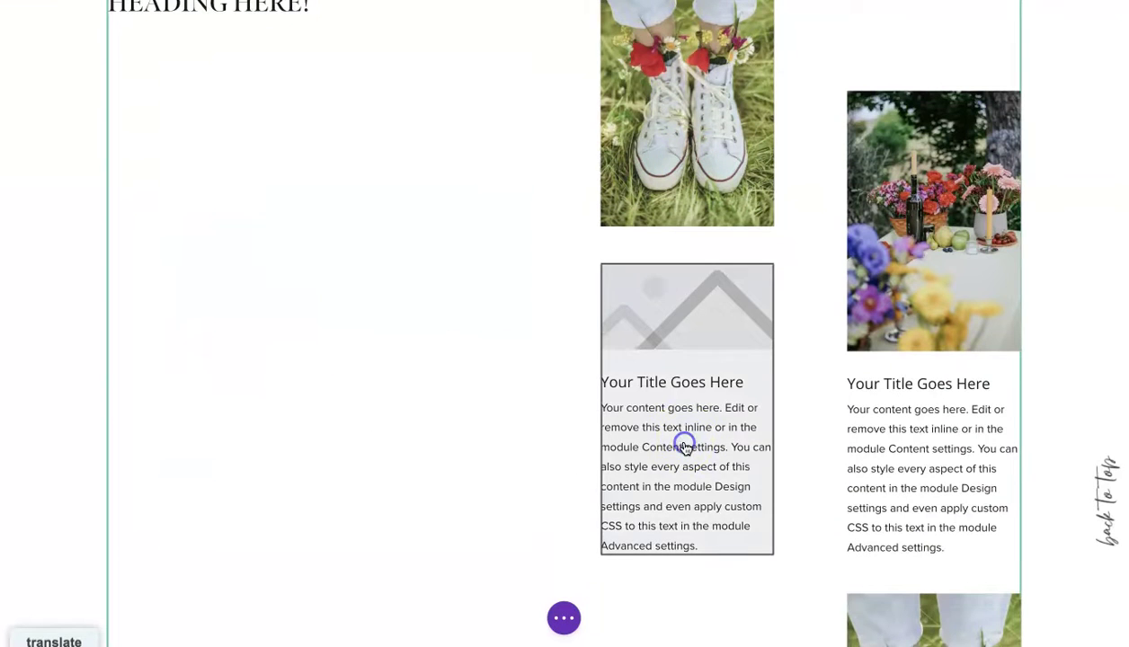
click(640, 305)
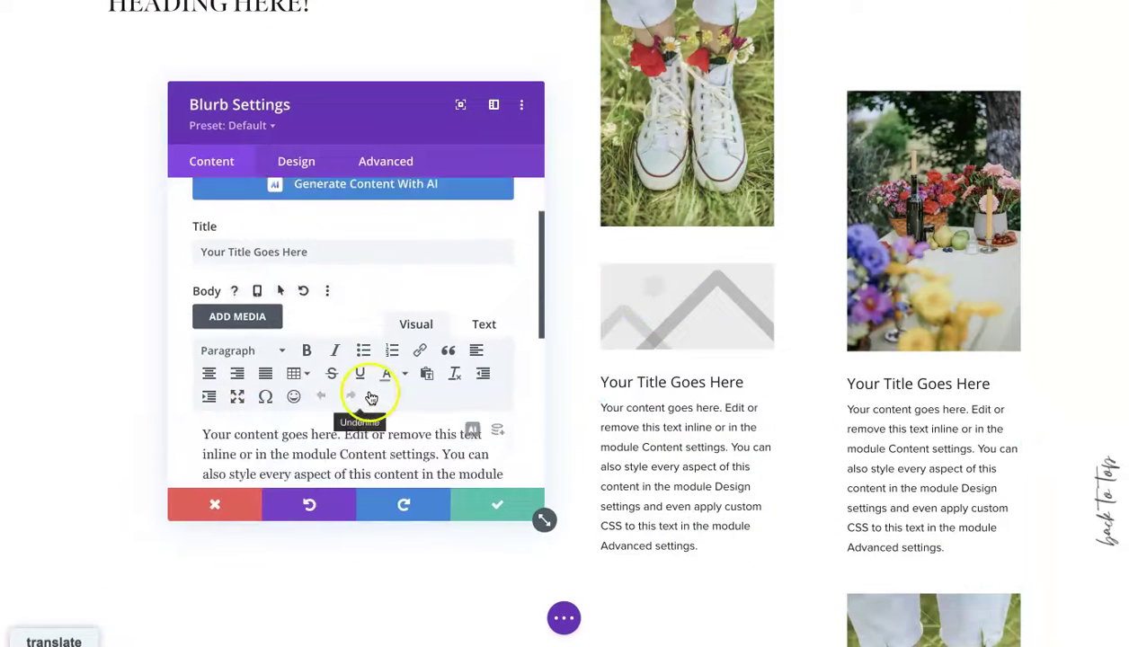
scroll(370, 398, down, 2)
scroll(368, 404, down, 3)
scroll(365, 405, down, 3)
click(336, 337)
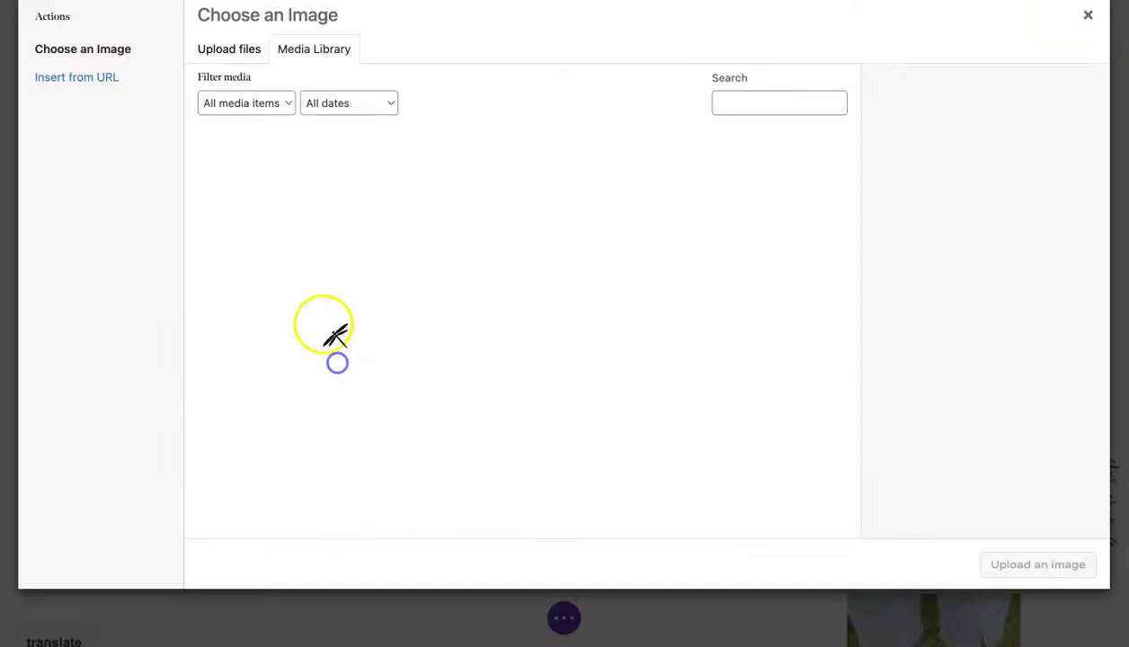
click(508, 196)
click(1020, 565)
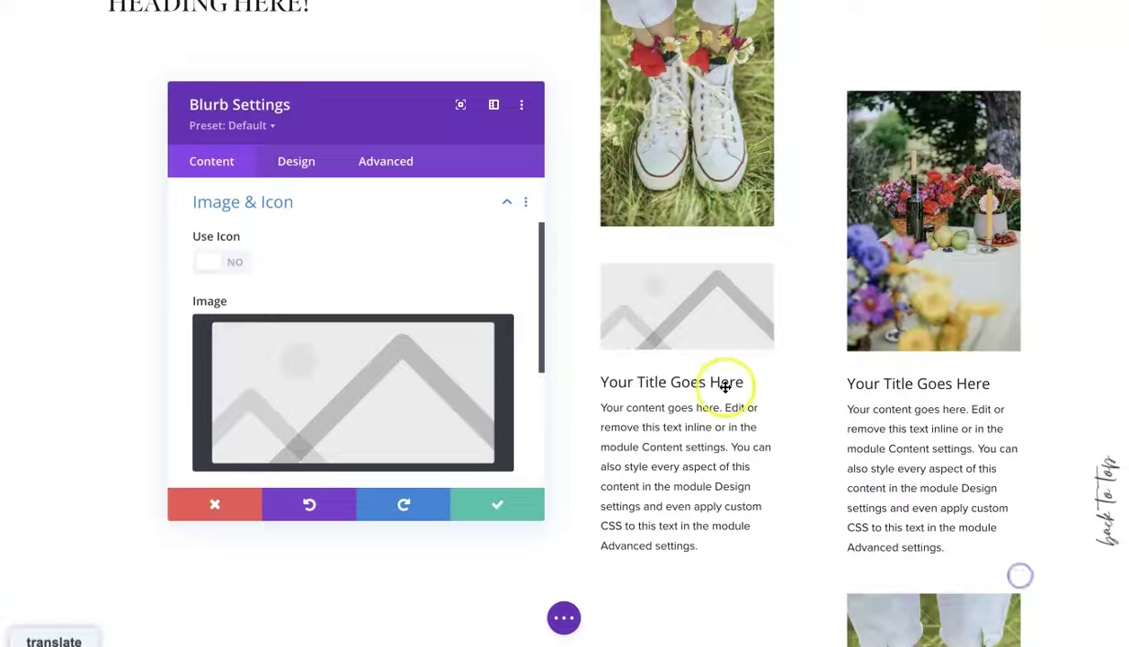
Step: Set the middle-column blurb's top padding to 80px and save it
click(297, 167)
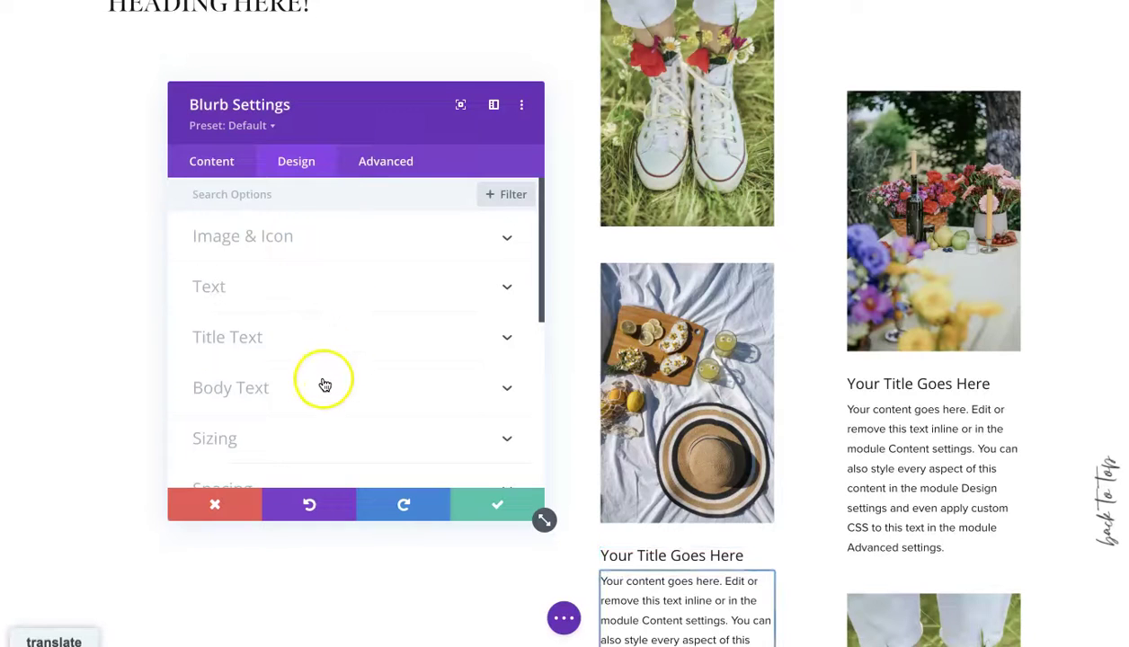
scroll(295, 446, down, 2)
click(285, 416)
text(80)
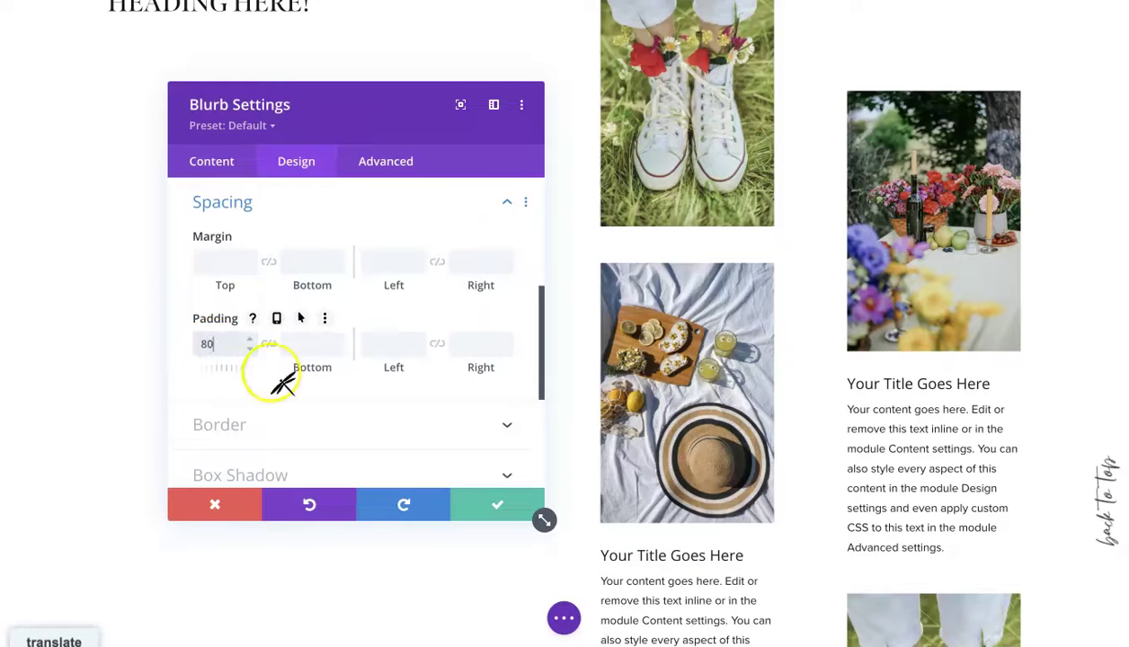
click(469, 501)
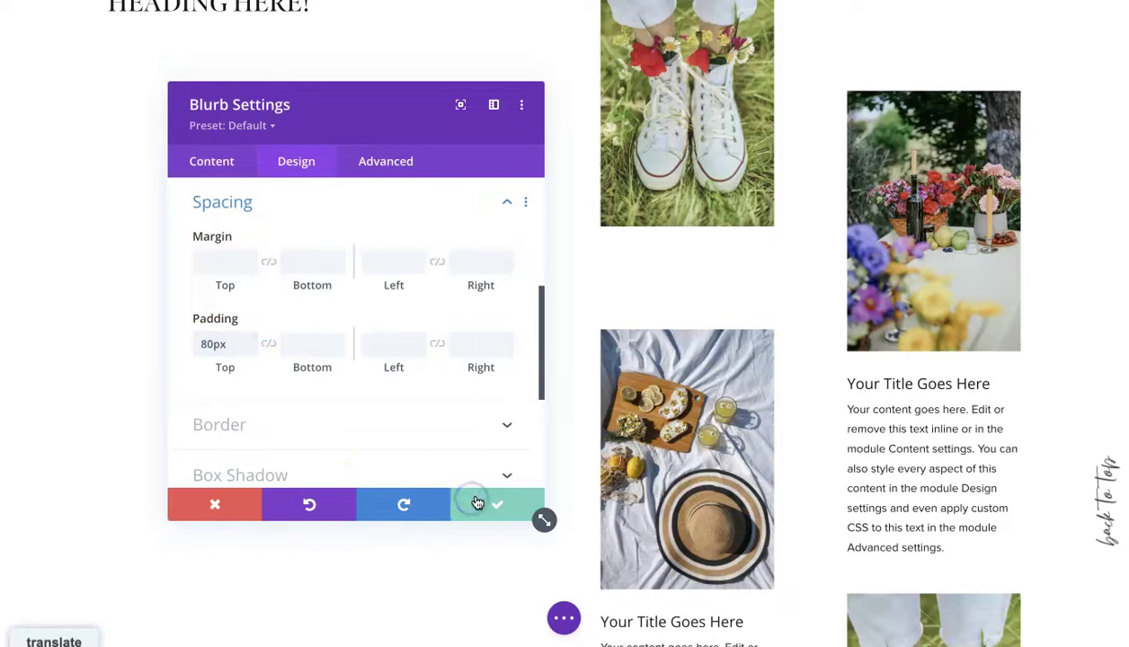
Step: Add top padding to the right column's sneaker image and save it
scroll(787, 435, down, 3)
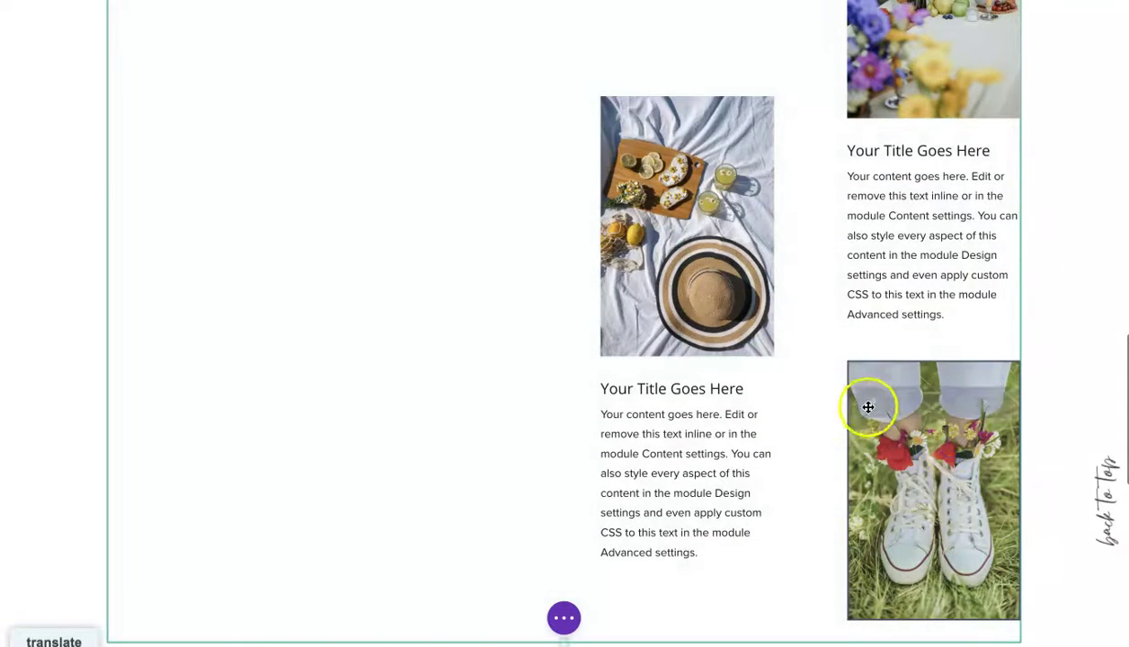
click(892, 401)
click(297, 161)
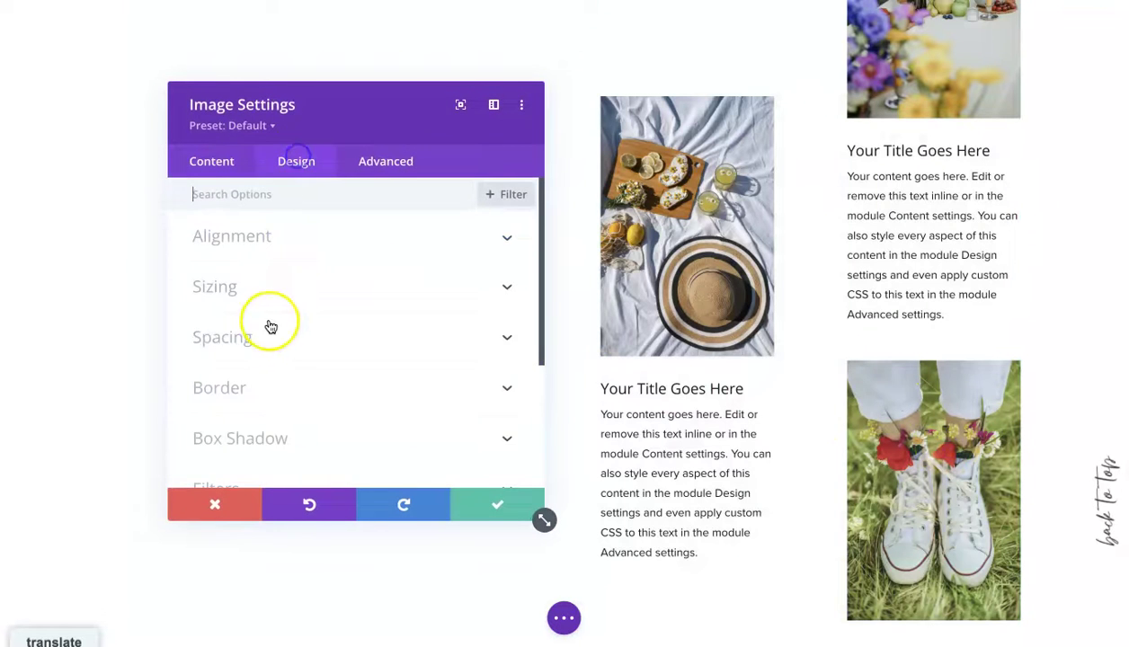
click(269, 328)
text(100)
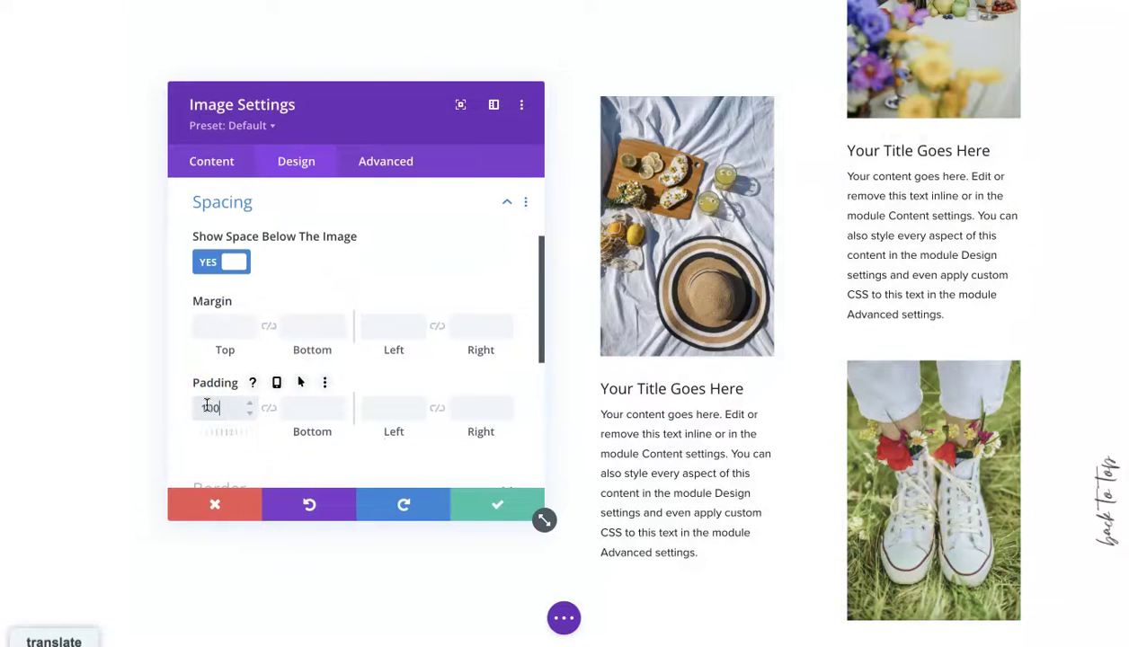
click(497, 505)
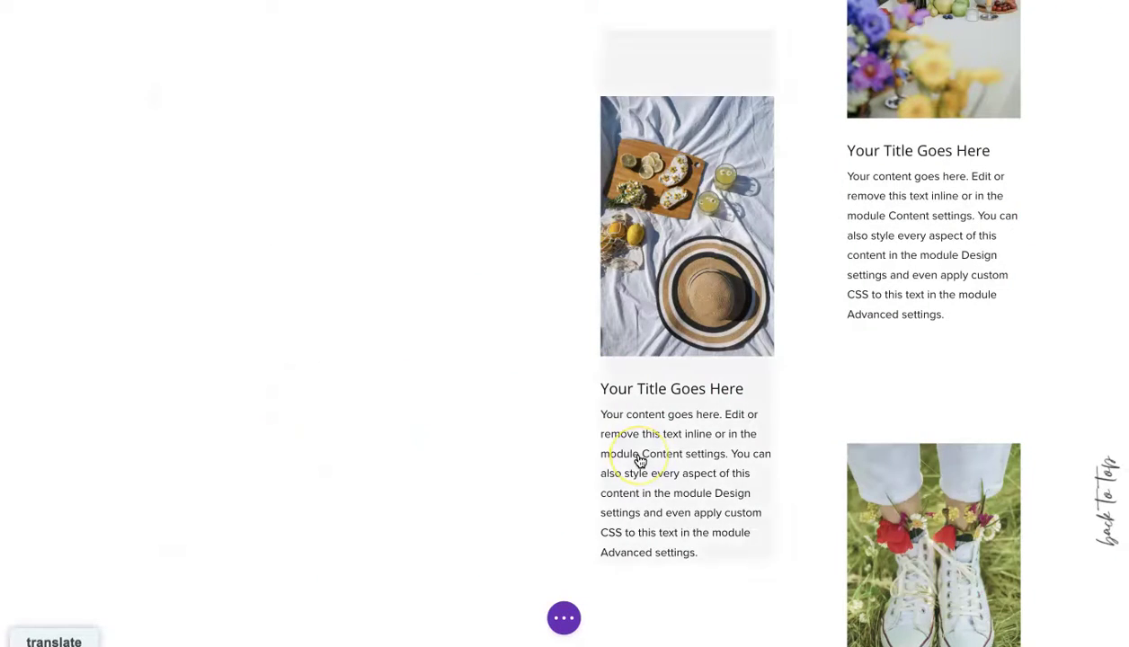
scroll(639, 461, down, 3)
scroll(743, 279, up, 10)
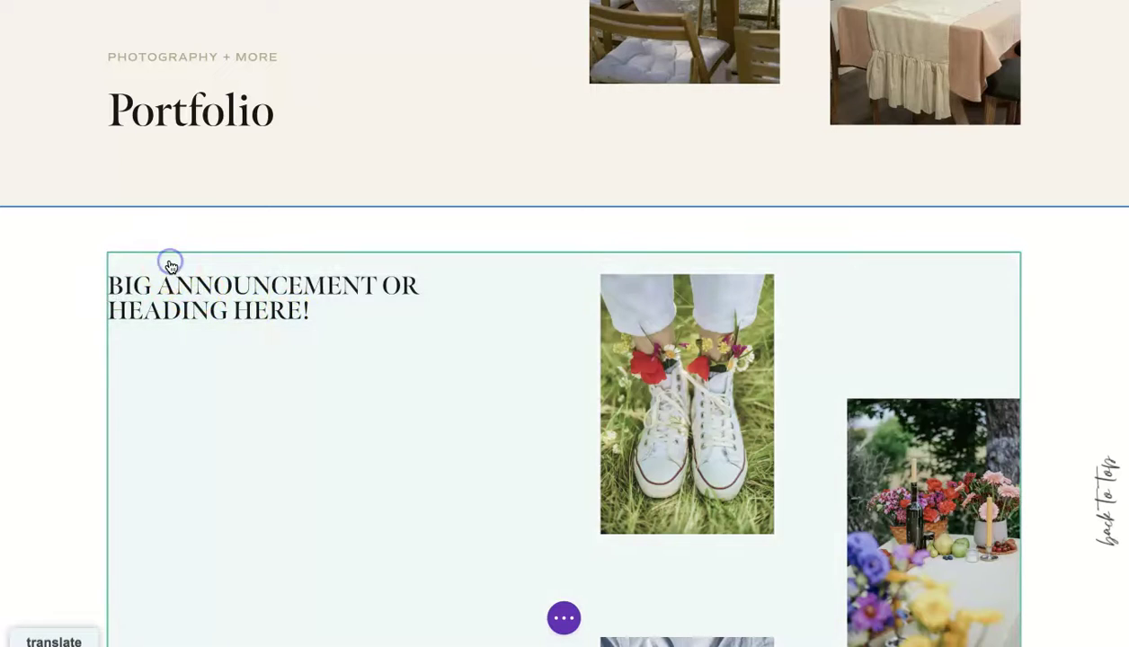
Step: Set the heading column's Scroll Effects Sticky Position to Stick to Top
click(170, 263)
click(152, 237)
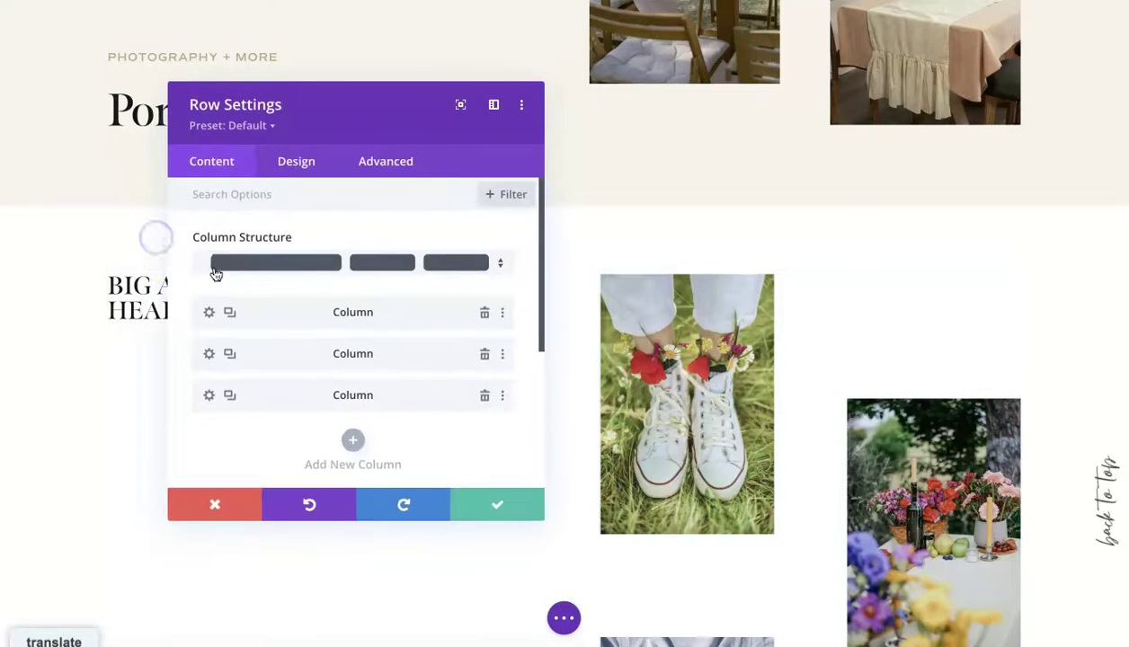
click(207, 312)
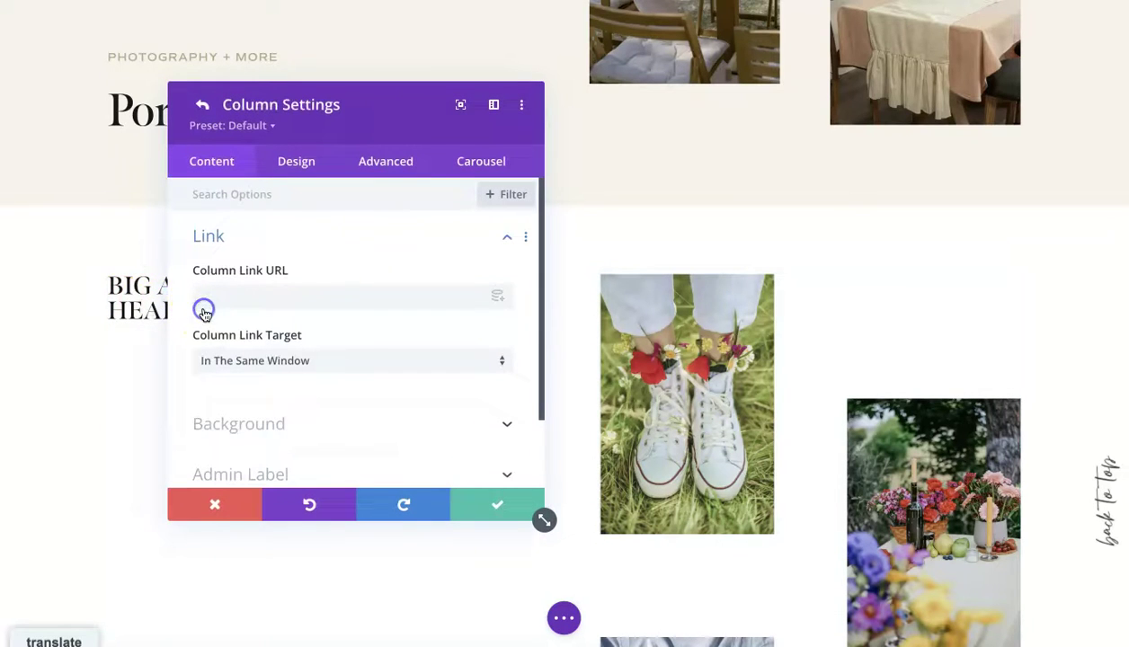
click(392, 173)
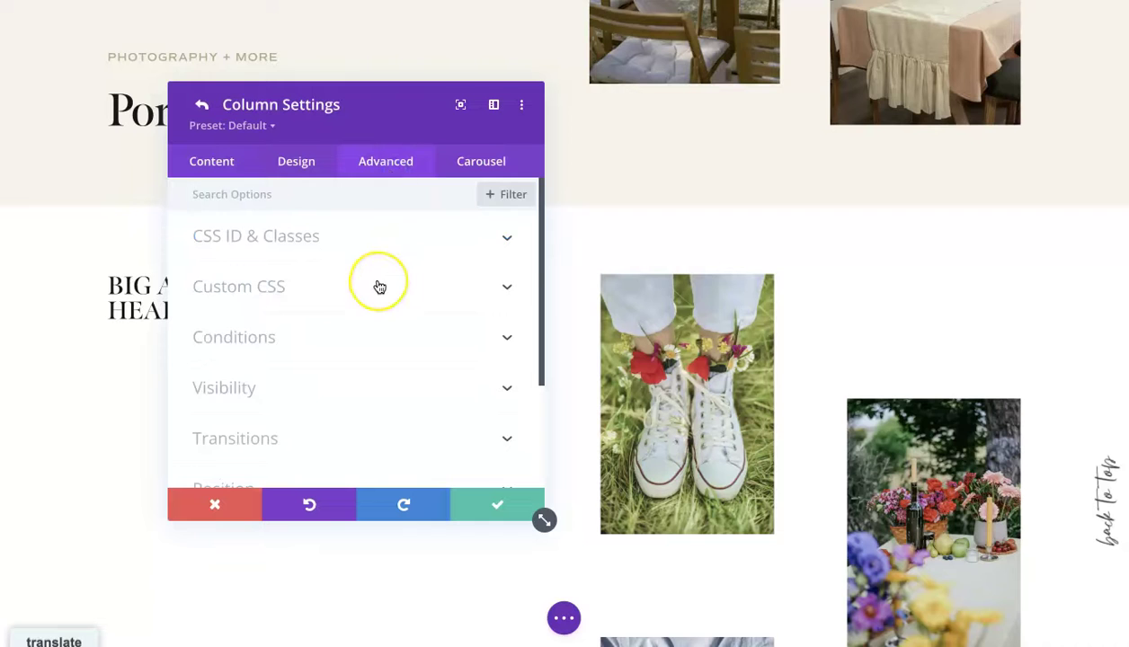
scroll(379, 287, down, 3)
click(351, 390)
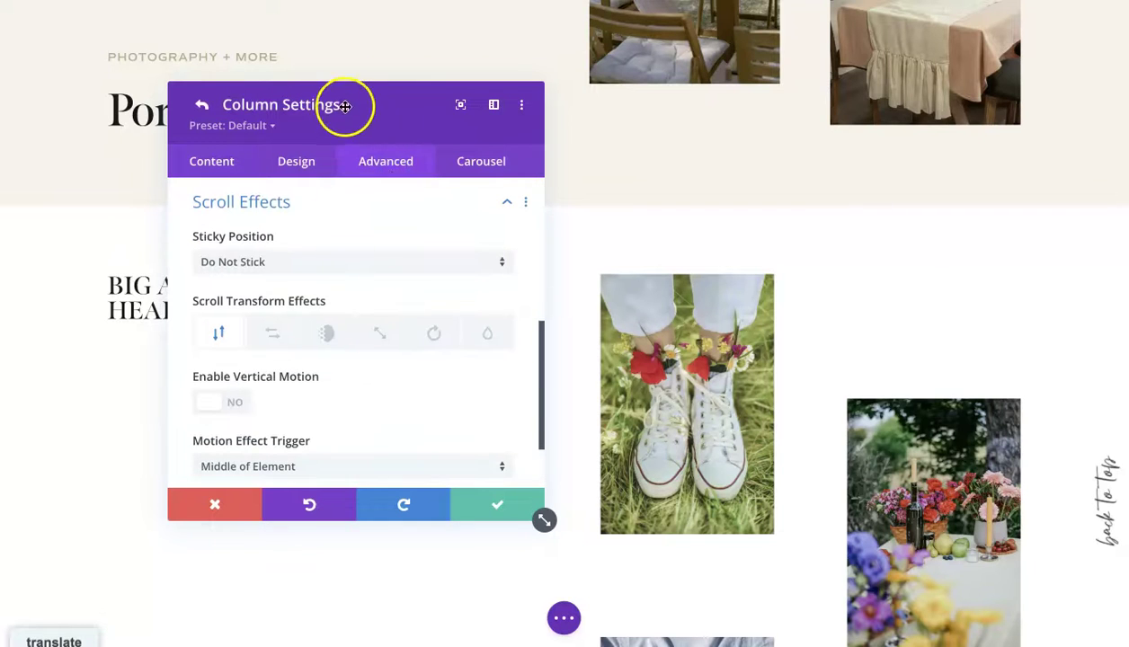
mouse_move(350, 104)
mouse_down()
mouse_move(608, 84)
mouse_move(541, 58)
mouse_up()
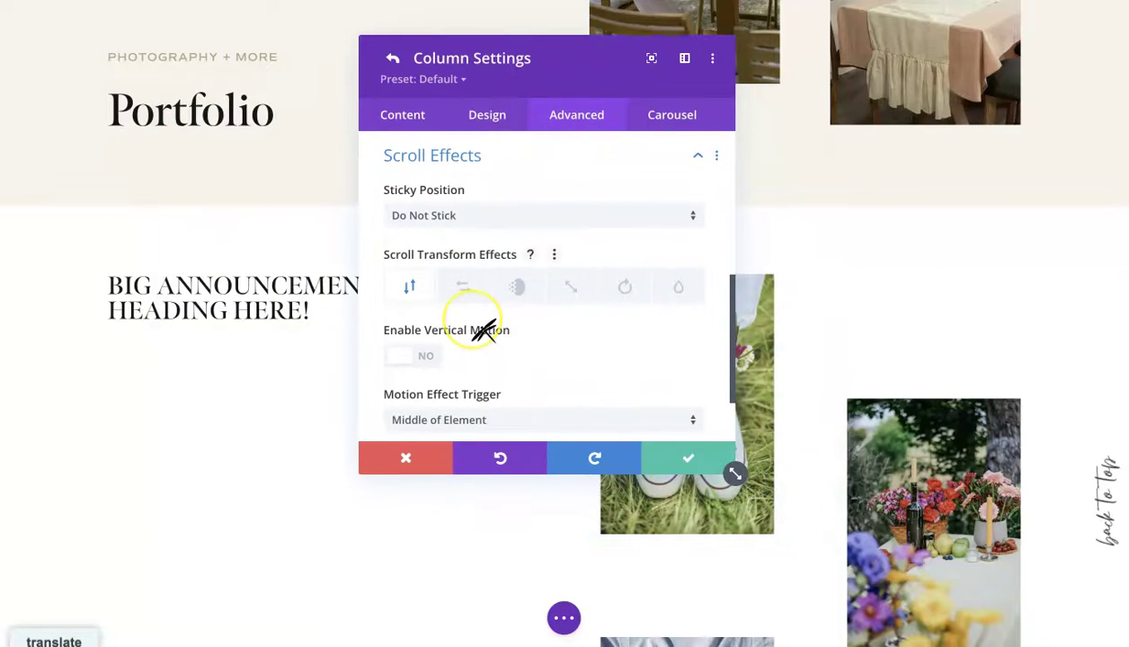
mouse_move(255, 377)
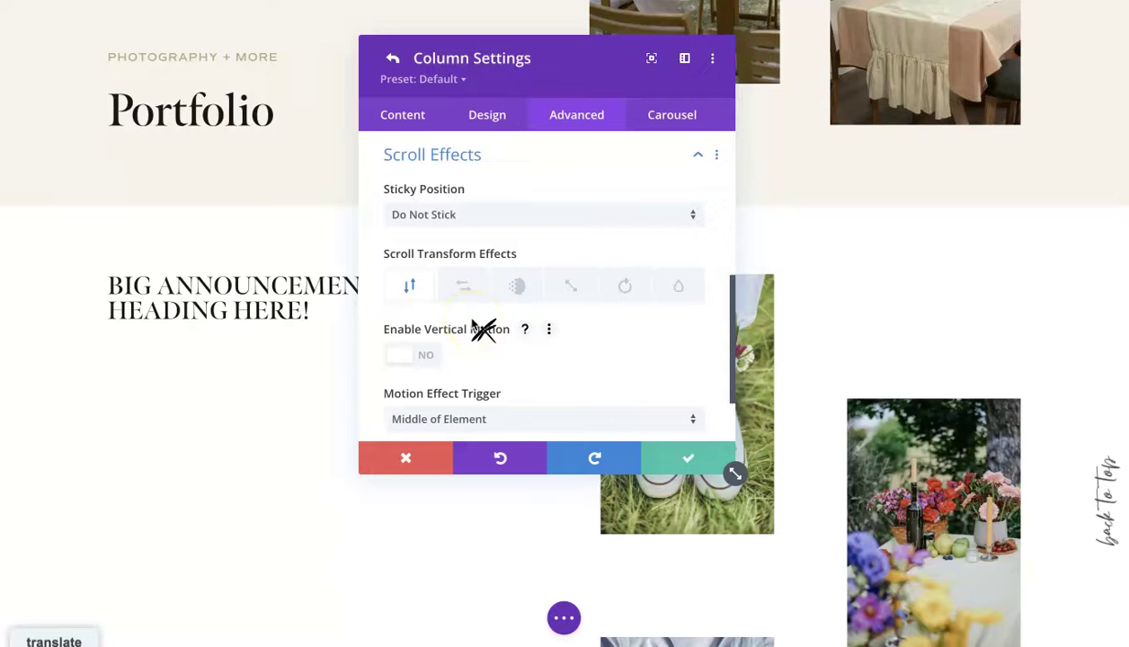
click(466, 218)
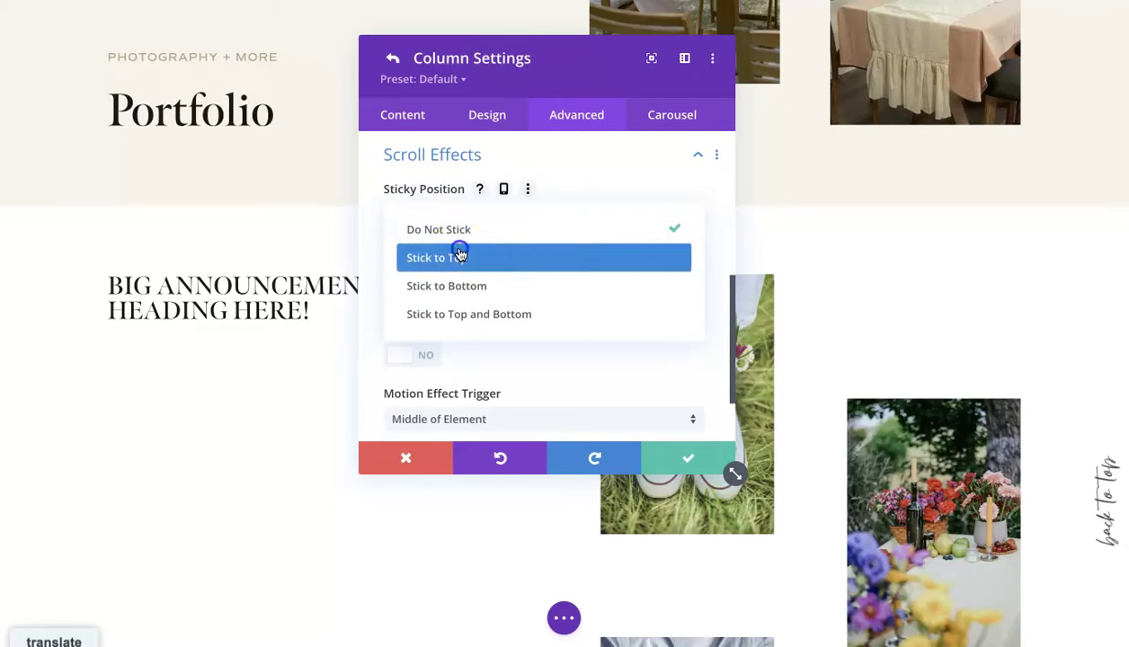
click(459, 256)
Step: Drag the heading column's Sticky Top Offset to 210px
scroll(316, 321, down, 2)
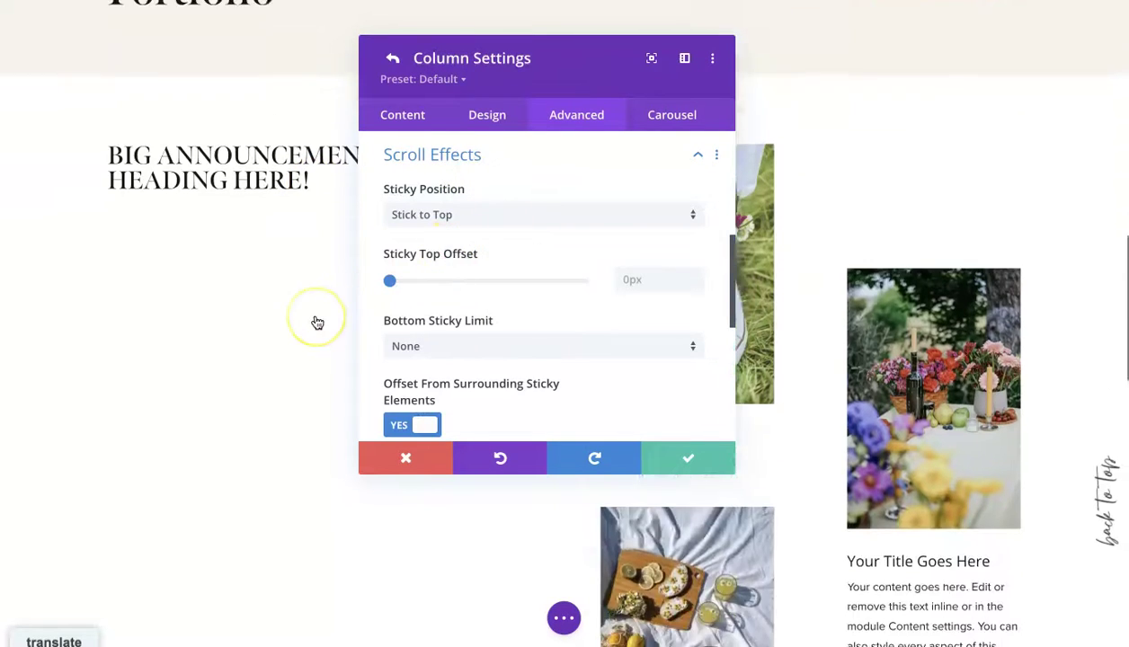
scroll(317, 322, down, 1)
scroll(316, 322, down, 1)
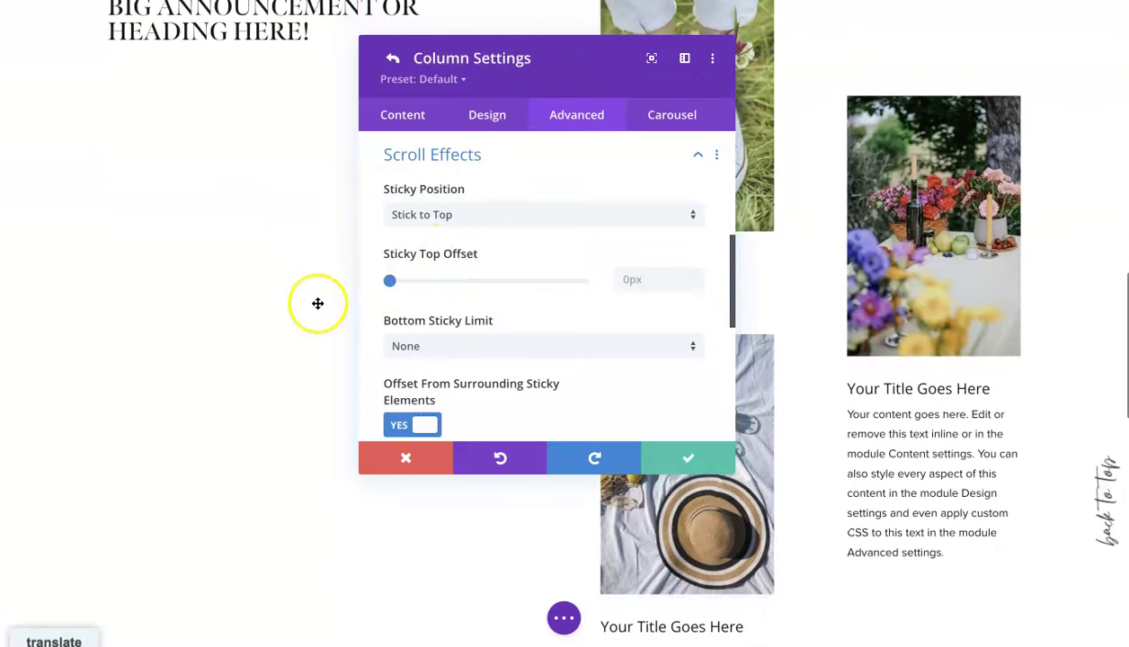
scroll(316, 310, up, 1)
scroll(324, 302, up, 1)
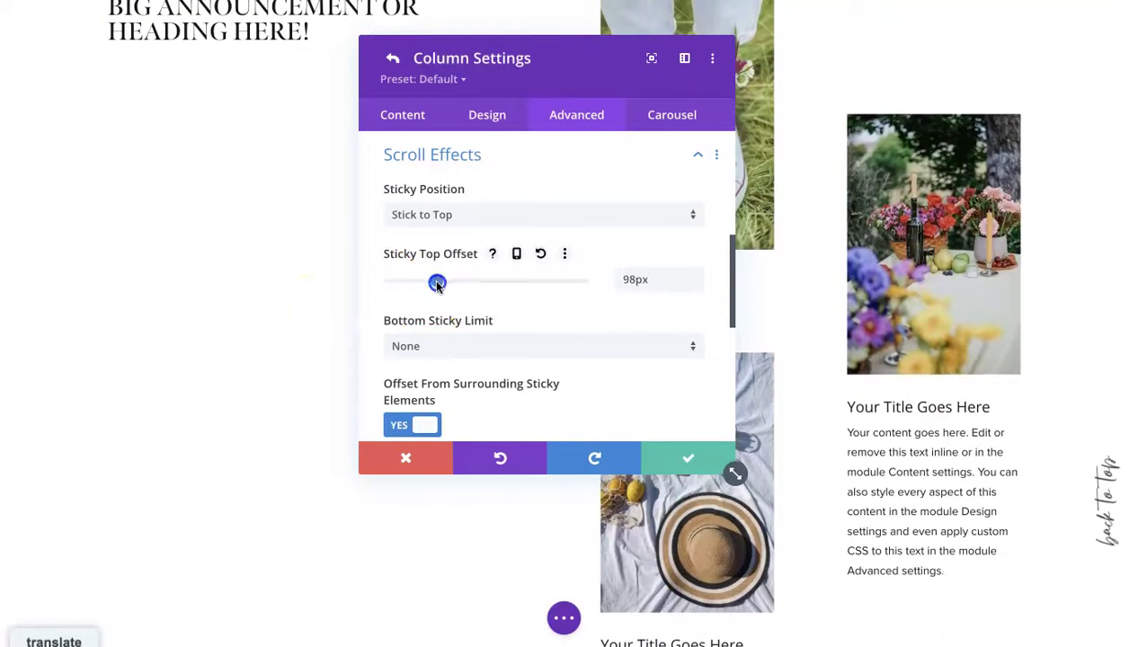
drag(444, 286, 454, 286)
Step: Scroll the section to check the heading column stays stuck while the photos scroll past
scroll(281, 254, up, 3)
scroll(281, 254, up, 2)
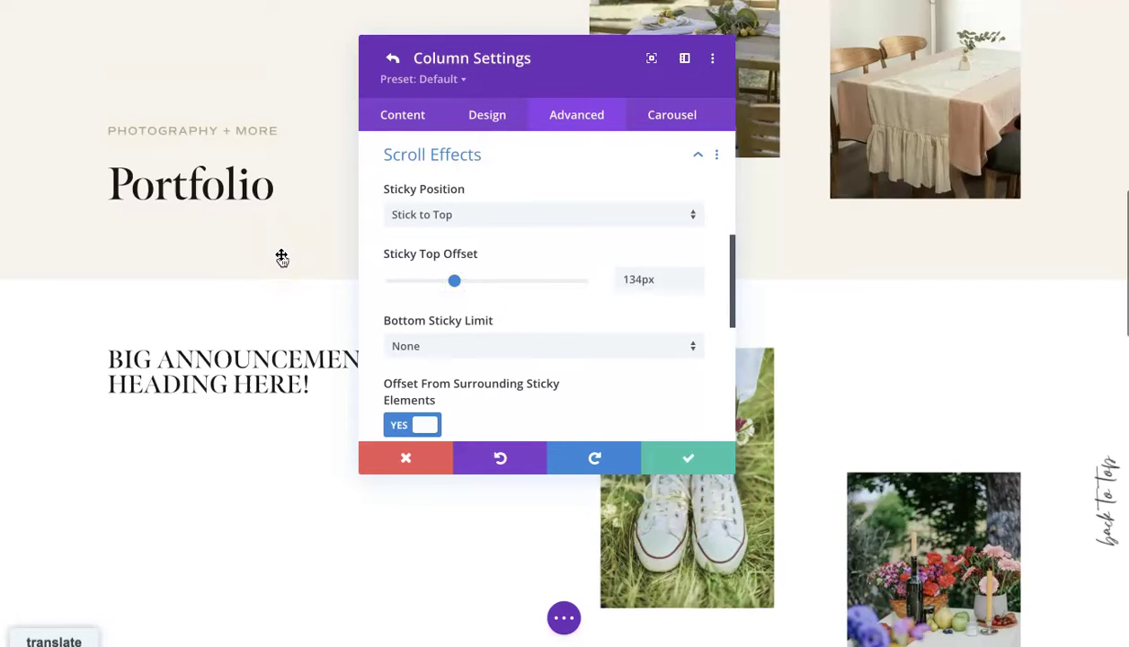
scroll(281, 255, down, 2)
scroll(282, 254, down, 2)
scroll(281, 254, up, 3)
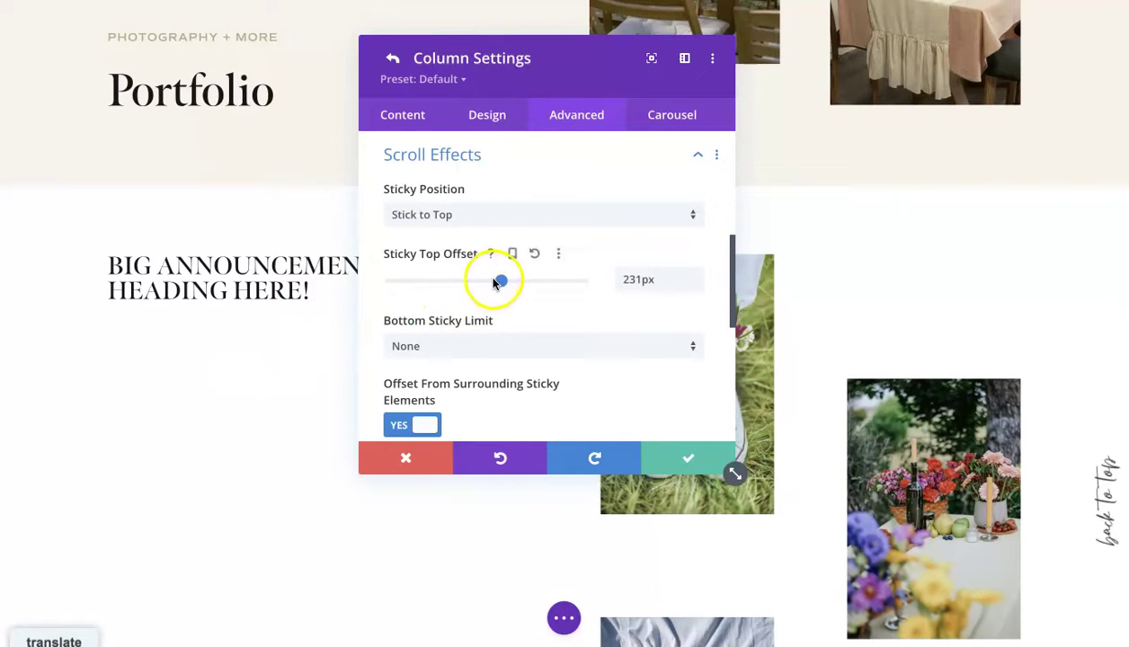
scroll(312, 359, down, 2)
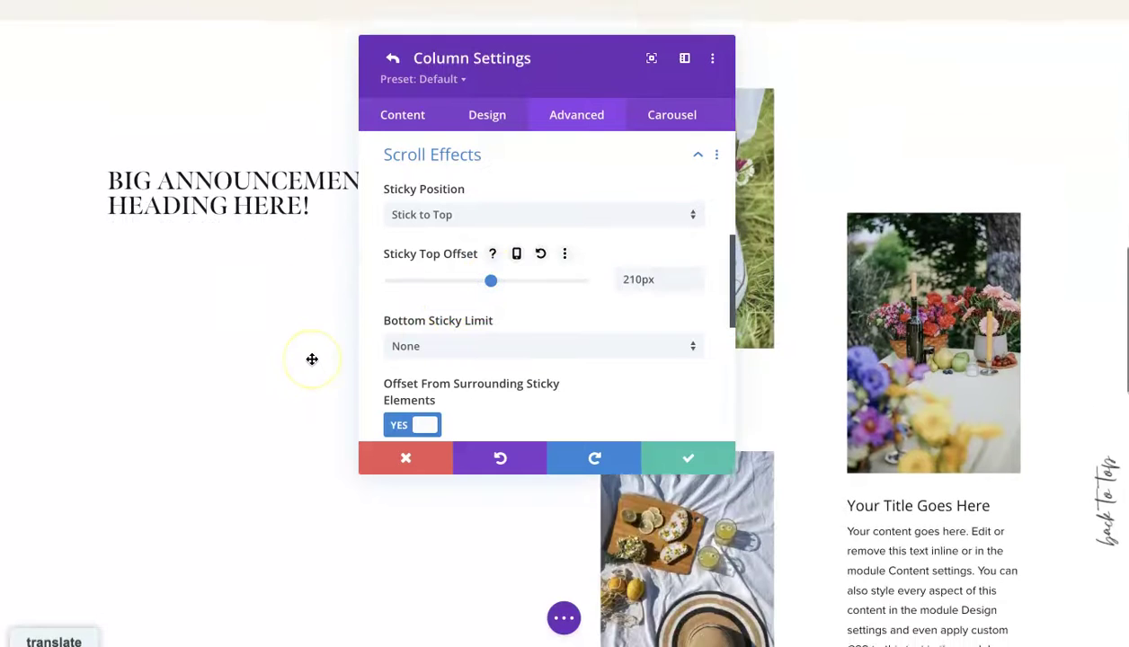
scroll(311, 359, up, 2)
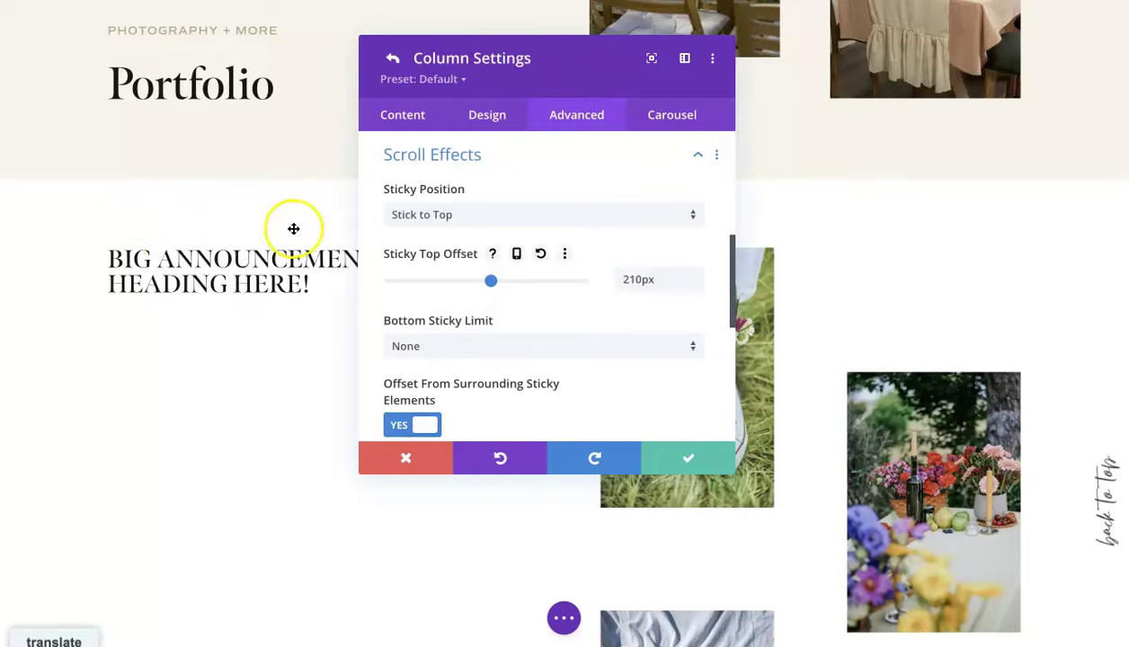
scroll(233, 267, down, 1)
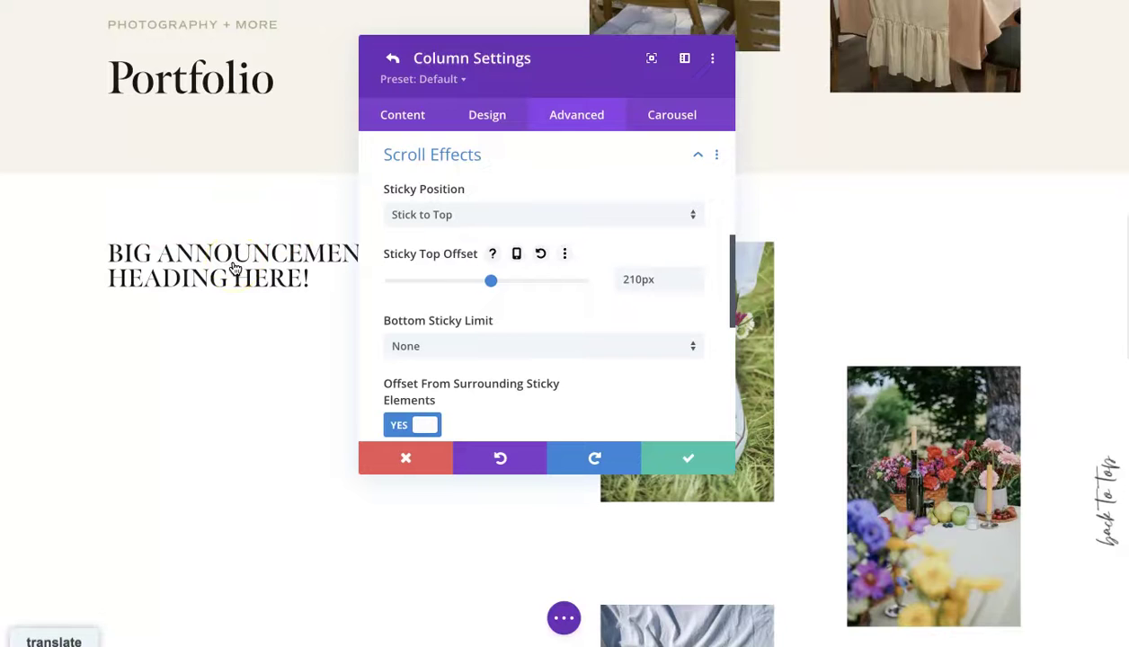
scroll(234, 267, down, 1)
scroll(233, 267, down, 1)
scroll(234, 267, down, 2)
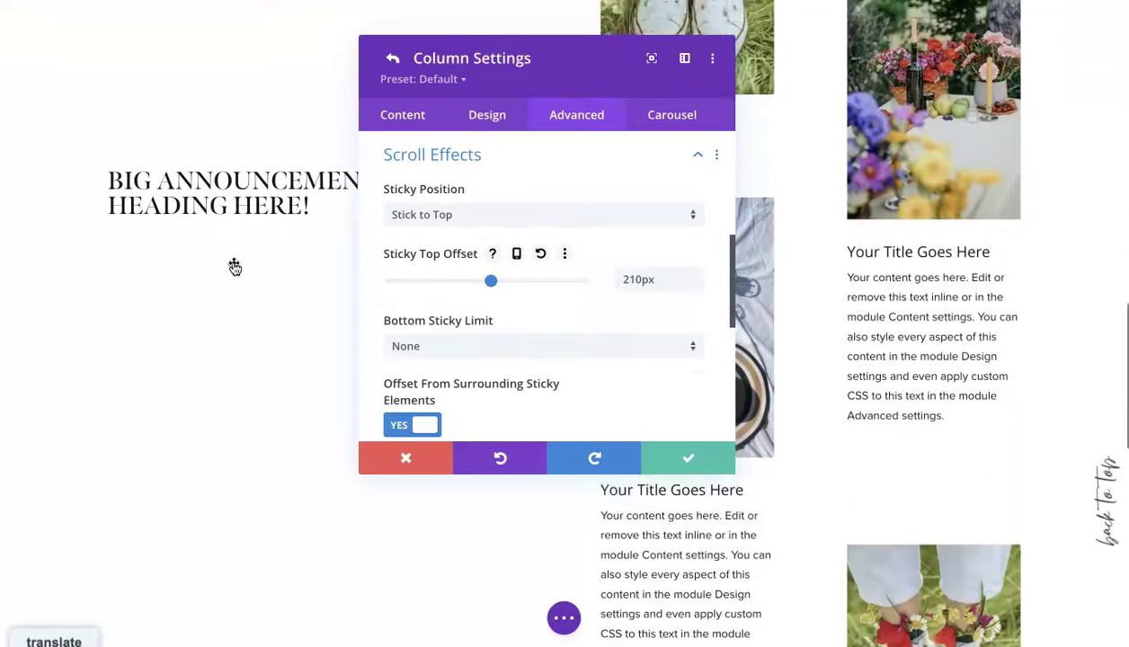
scroll(234, 267, down, 1)
scroll(234, 267, down, 2)
Step: Set the heading column's Bottom Sticky Limit to Section and scroll to check it
scroll(233, 266, up, 5)
click(442, 343)
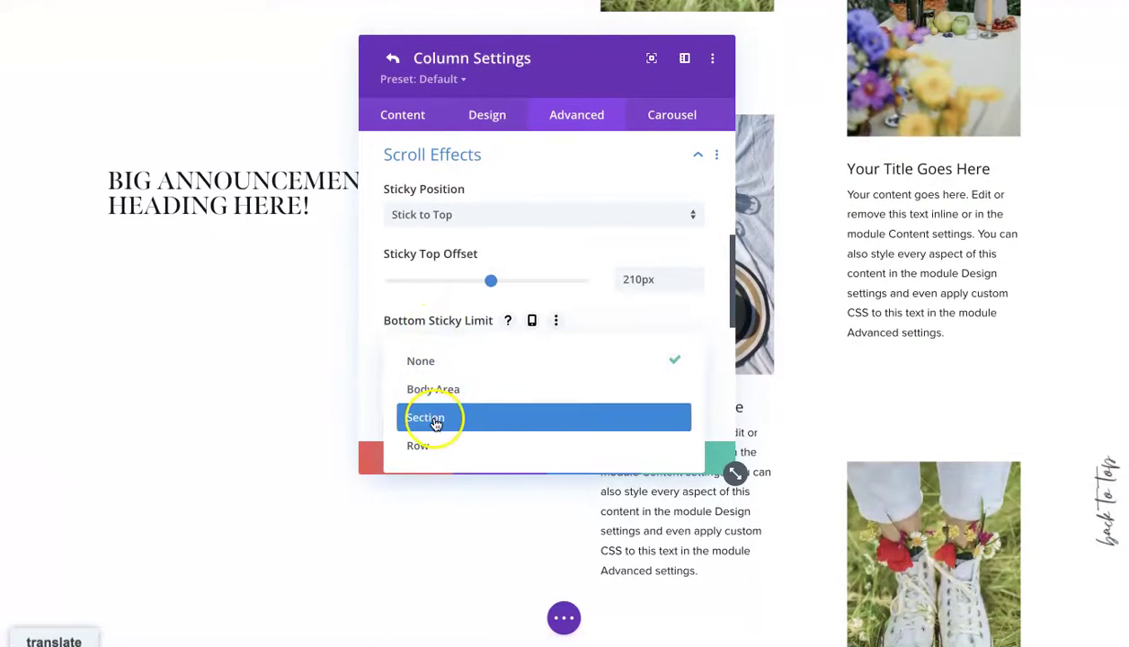
click(444, 419)
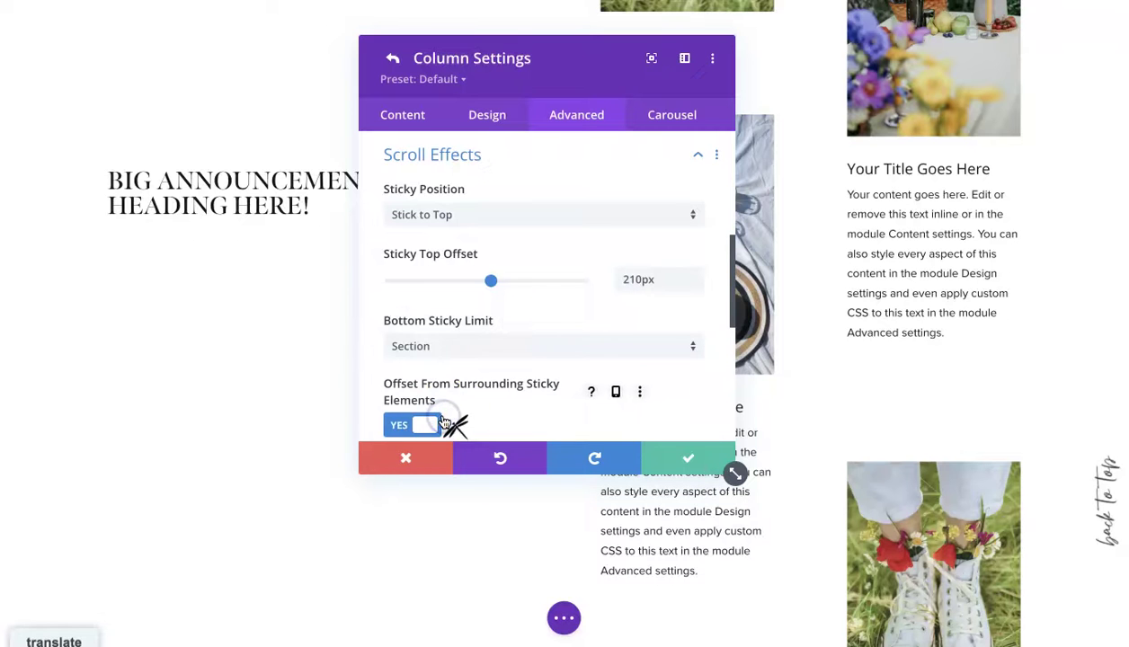
scroll(458, 409, down, 2)
scroll(431, 377, down, 2)
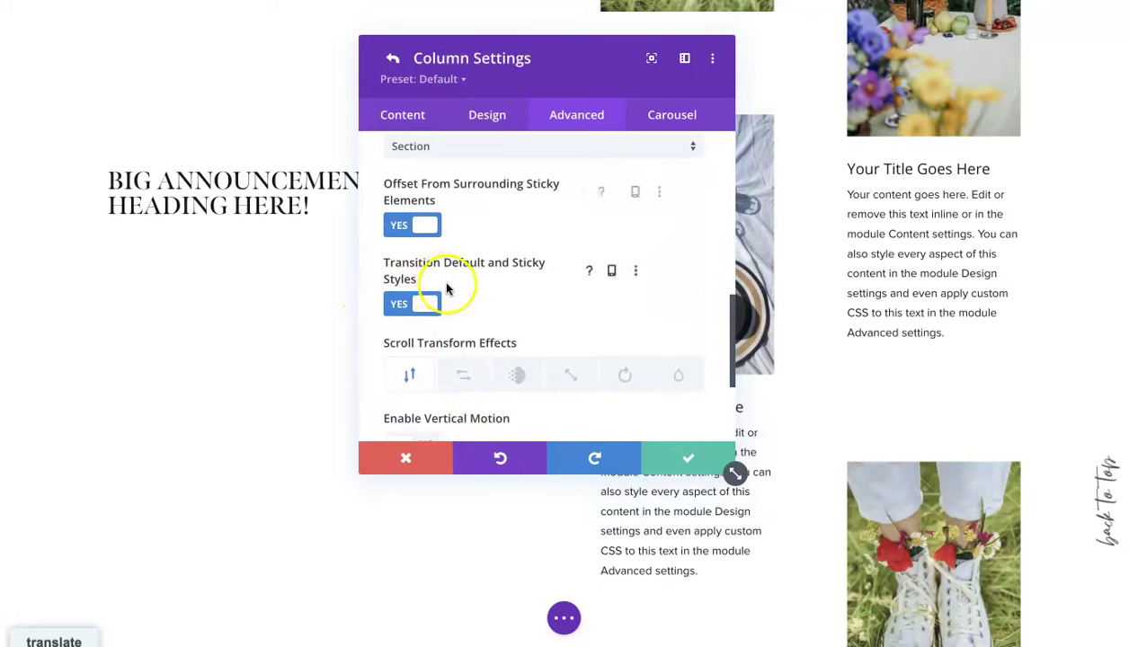
scroll(279, 301, down, 2)
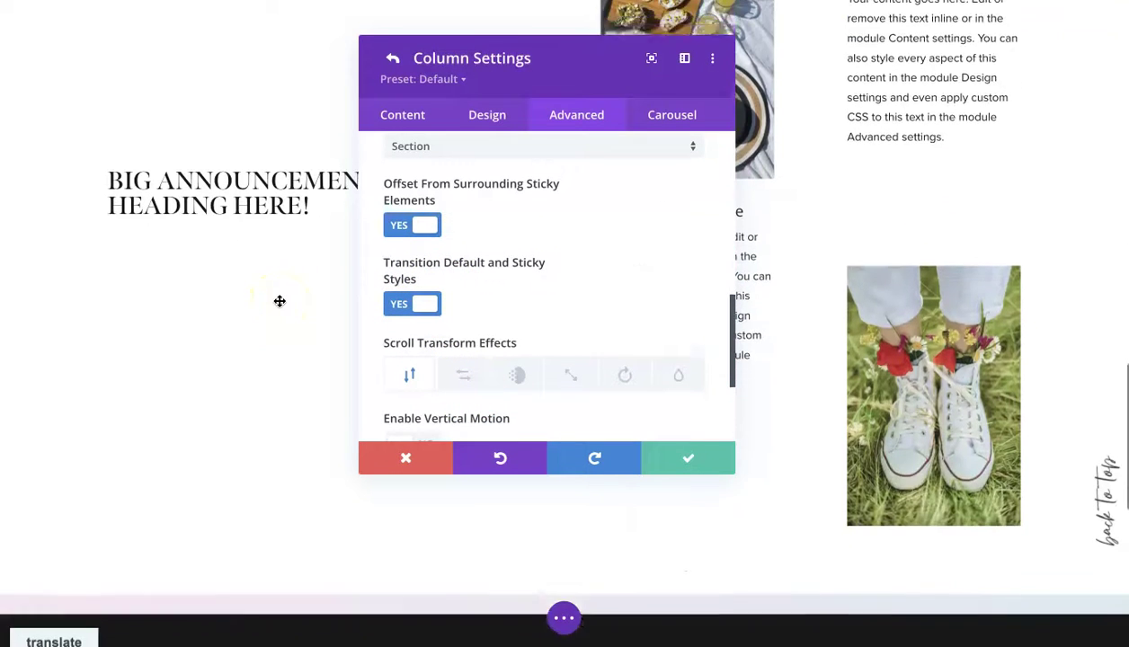
scroll(280, 302, down, 2)
scroll(279, 301, down, 2)
scroll(279, 303, down, 1)
scroll(280, 304, down, 1)
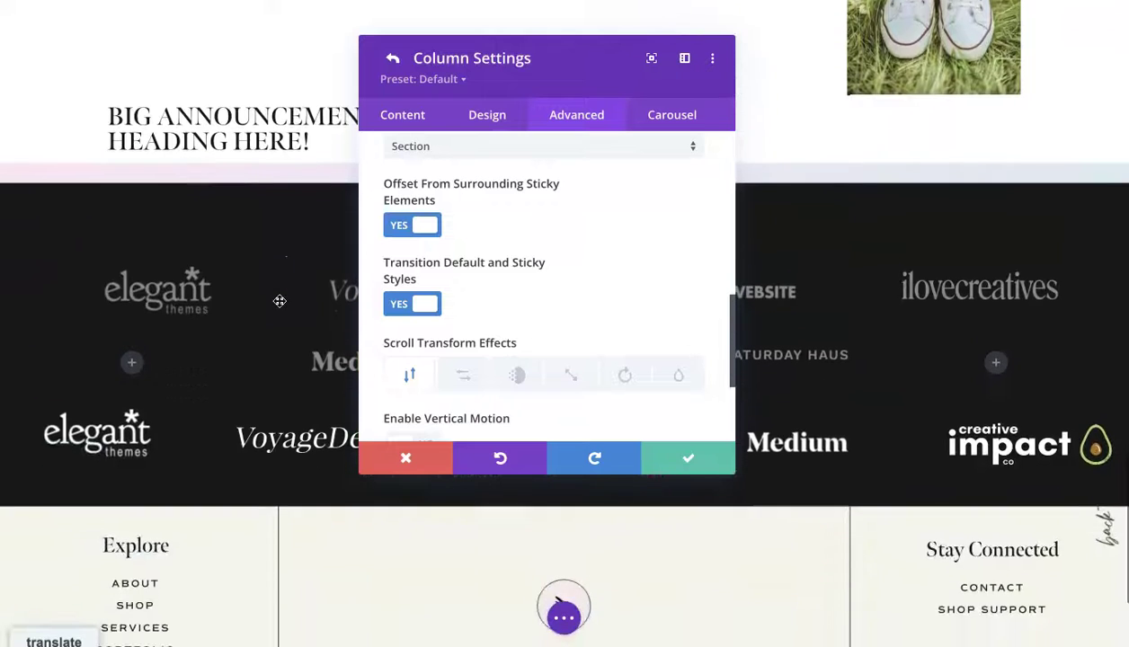
scroll(280, 299, up, 4)
scroll(484, 340, down, 1)
scroll(479, 335, up, 2)
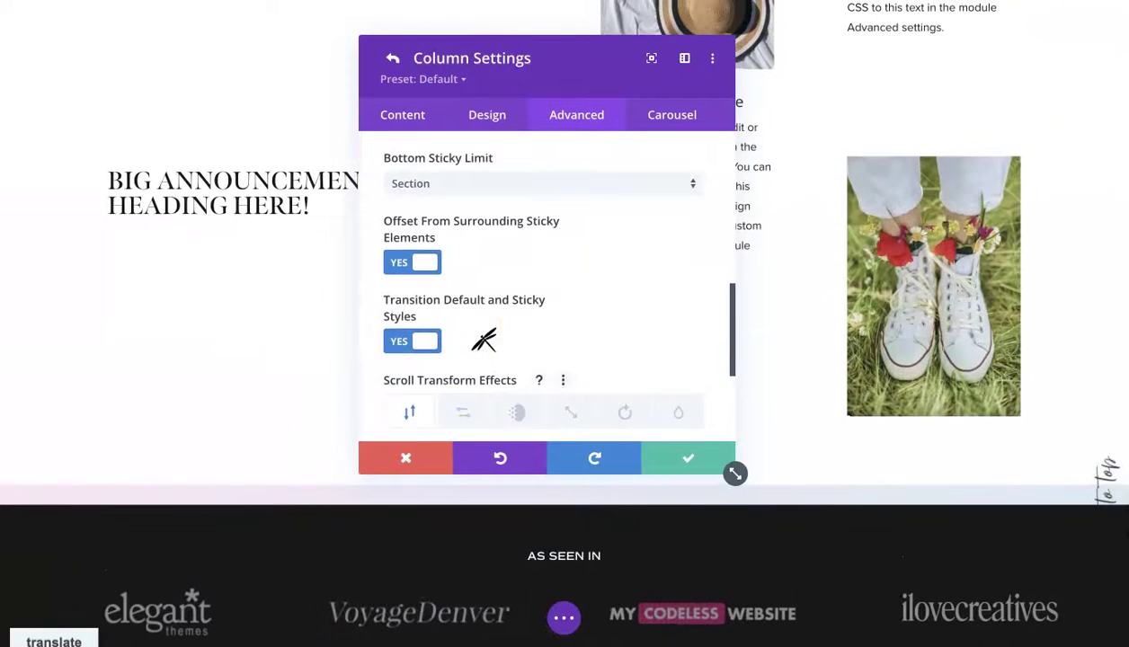
scroll(467, 302, up, 1)
Step: Change the Bottom Sticky Limit to Row and save the column settings
click(463, 273)
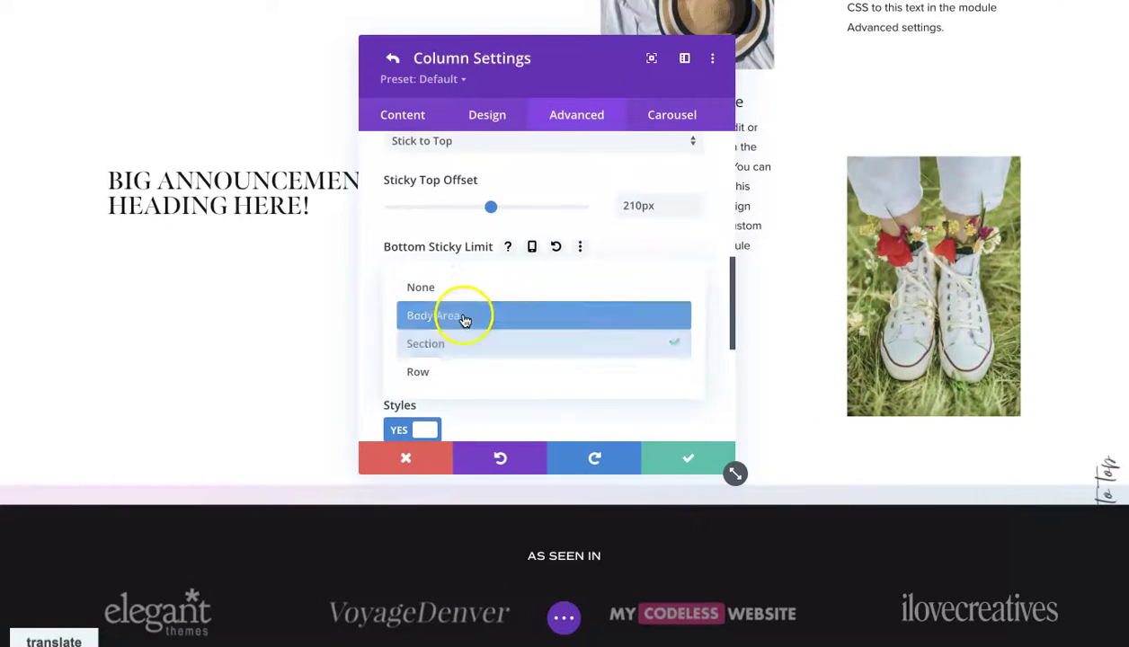
click(457, 371)
scroll(273, 326, down, 1)
scroll(273, 326, down, 3)
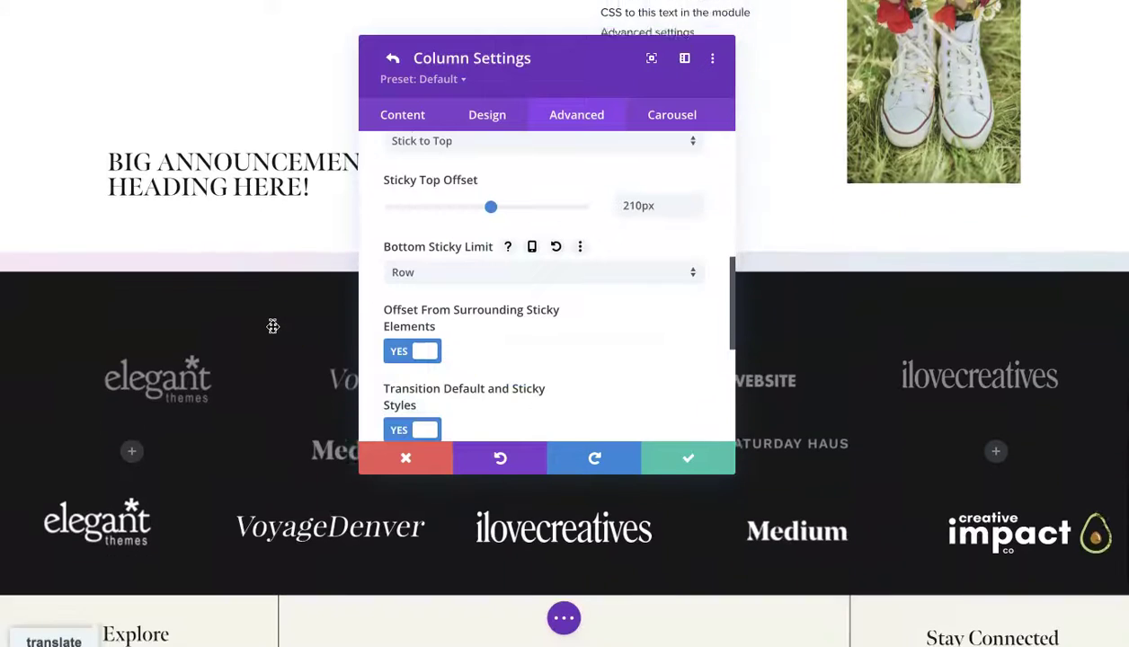
scroll(284, 174, up, 3)
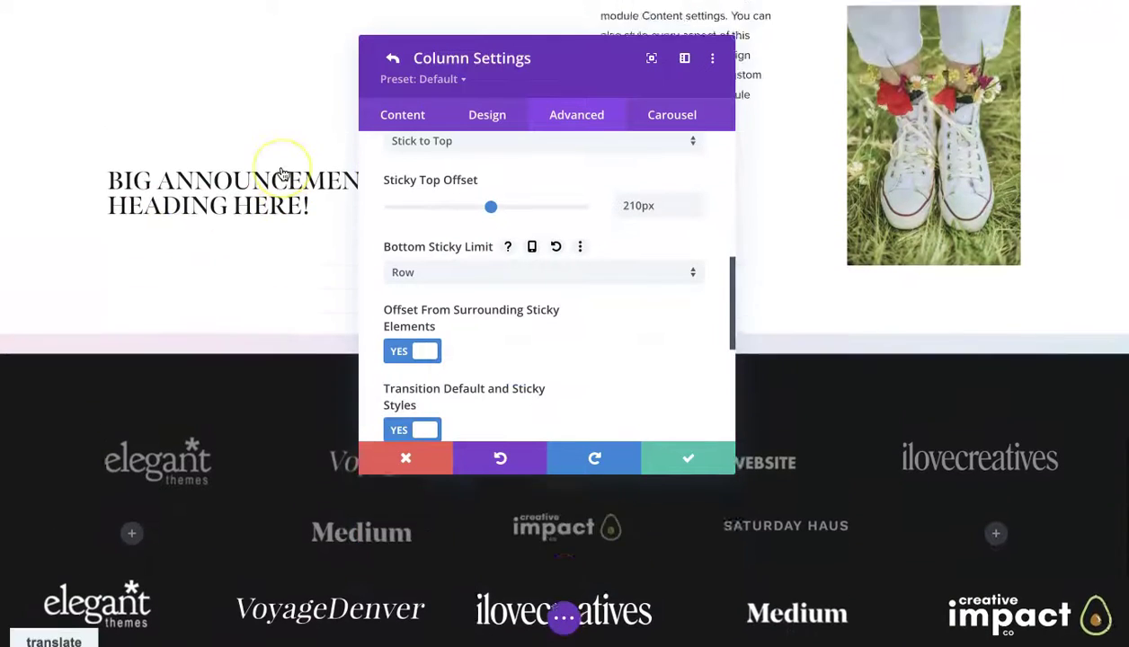
scroll(283, 171, up, 2)
scroll(350, 216, down, 3)
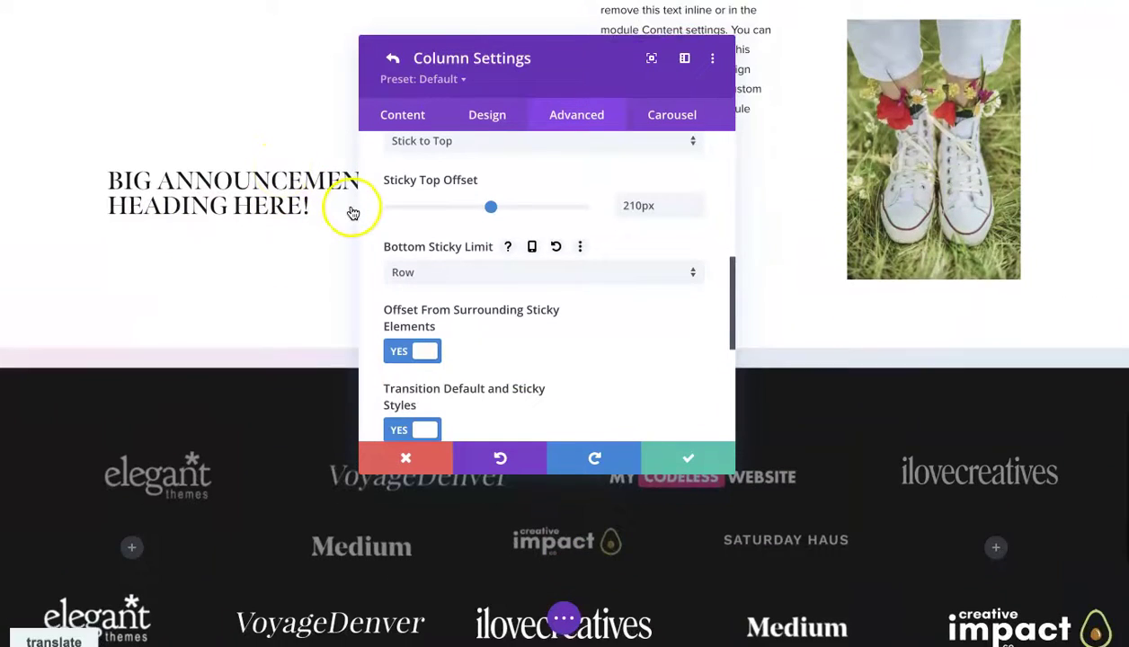
scroll(510, 325, down, 2)
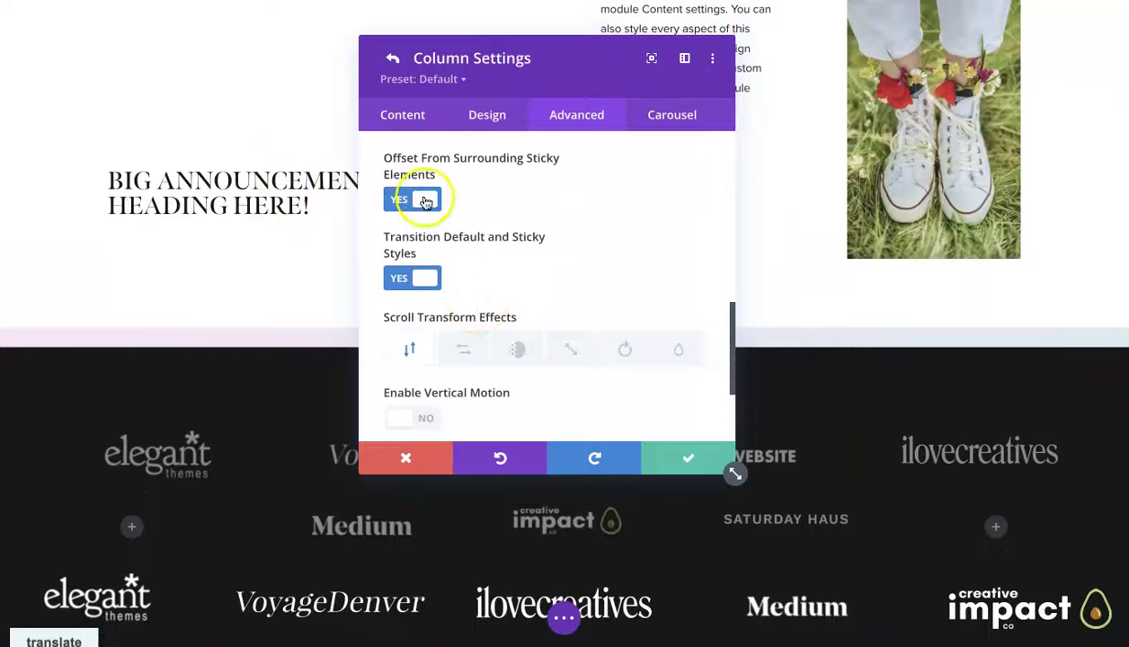
scroll(414, 280, down, 2)
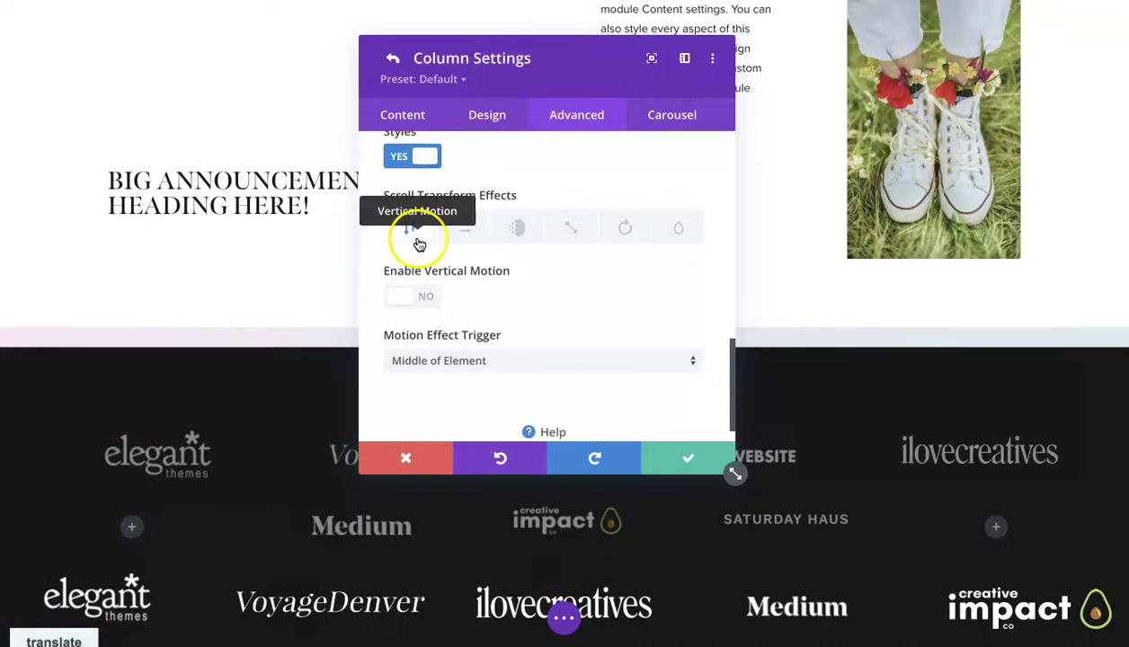
scroll(433, 226, up, 3)
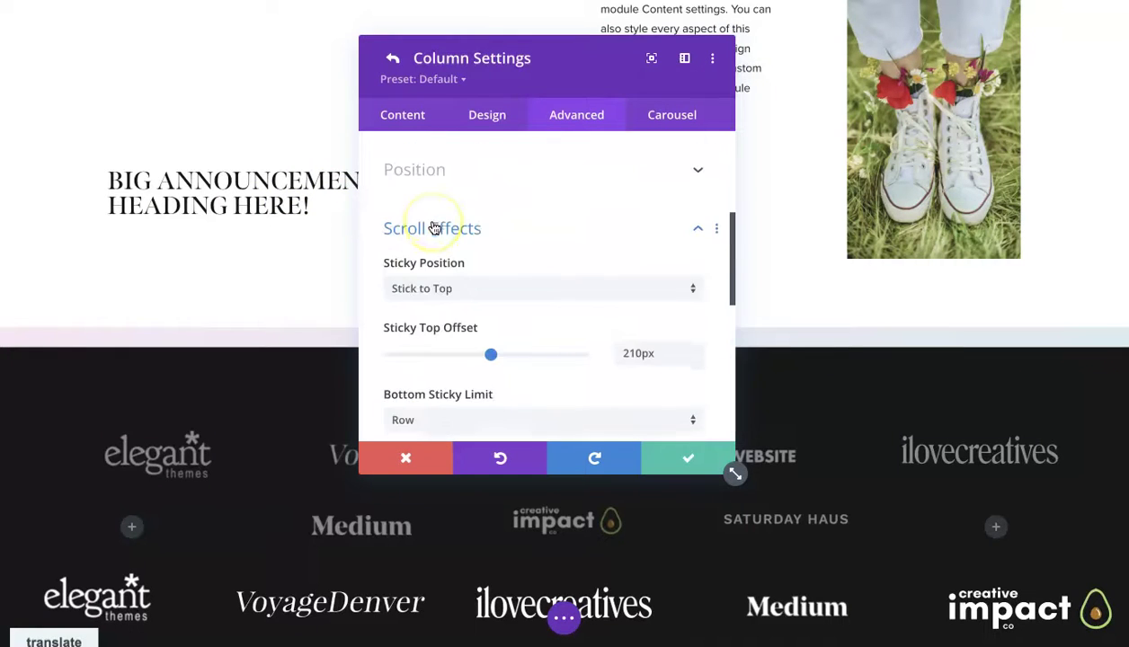
scroll(405, 233, down, 3)
scroll(286, 238, up, 3)
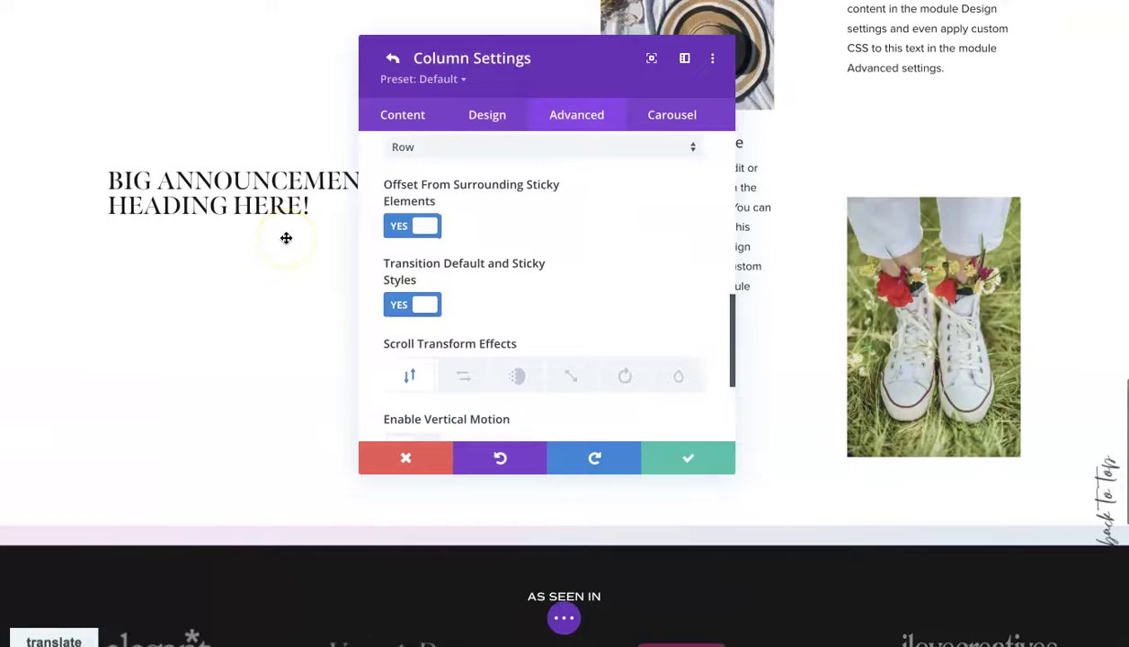
scroll(286, 238, up, 3)
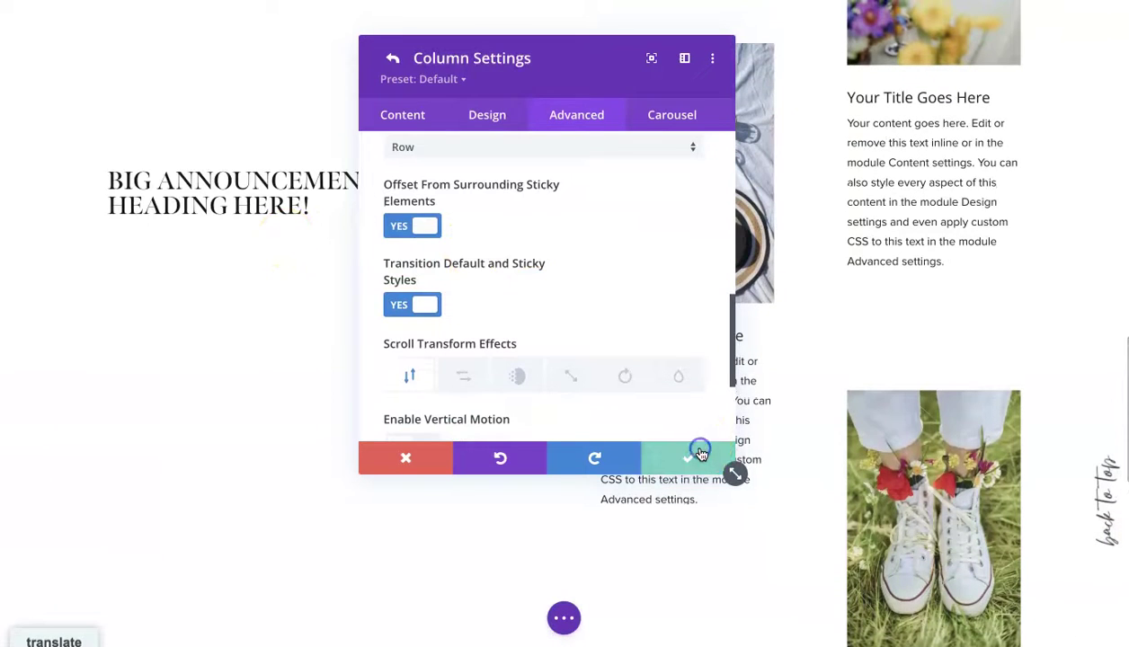
click(700, 454)
Step: Save the row, then insert a Regular section with an empty one-column row below Portfolio
click(691, 459)
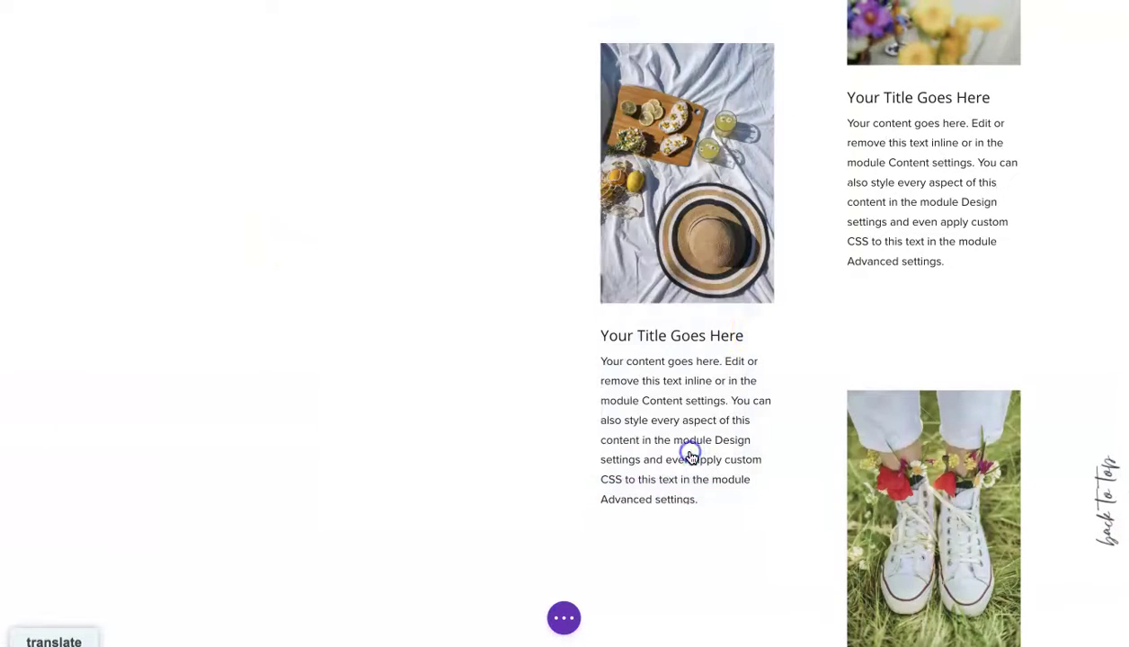
scroll(758, 333, up, 5)
scroll(533, 230, up, 2)
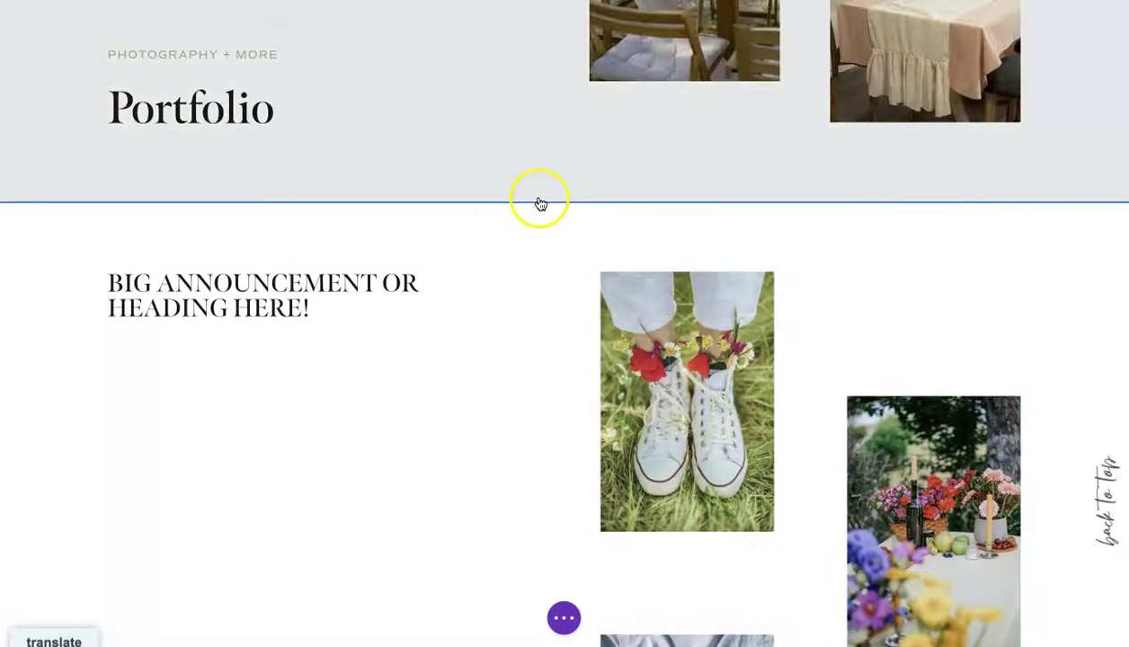
click(539, 199)
click(564, 205)
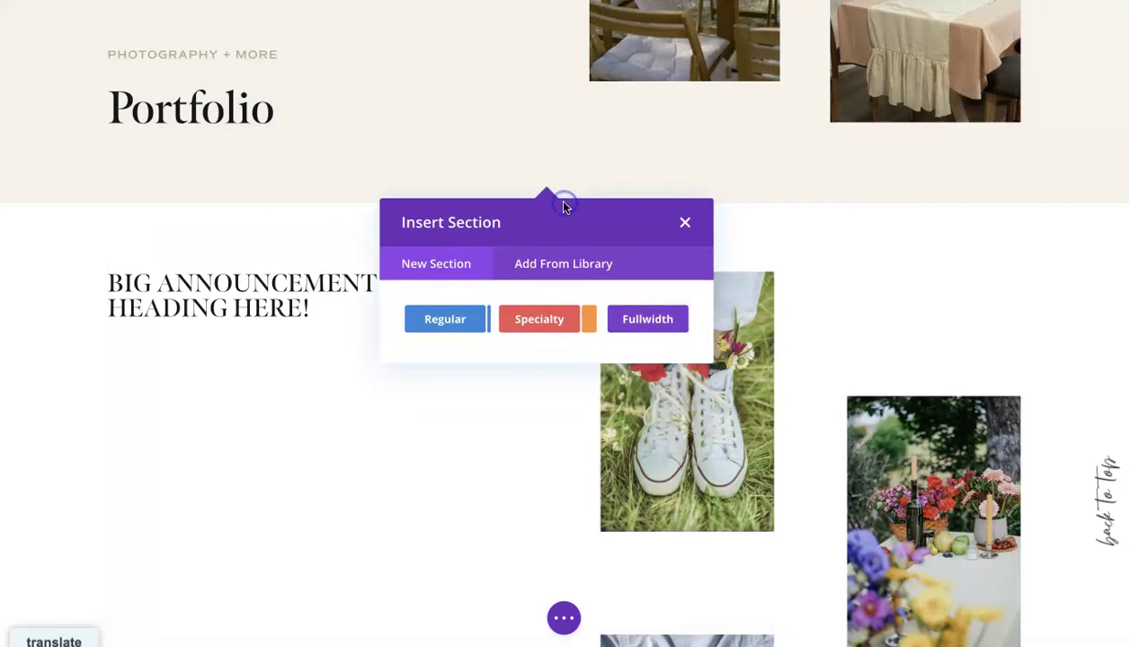
click(482, 314)
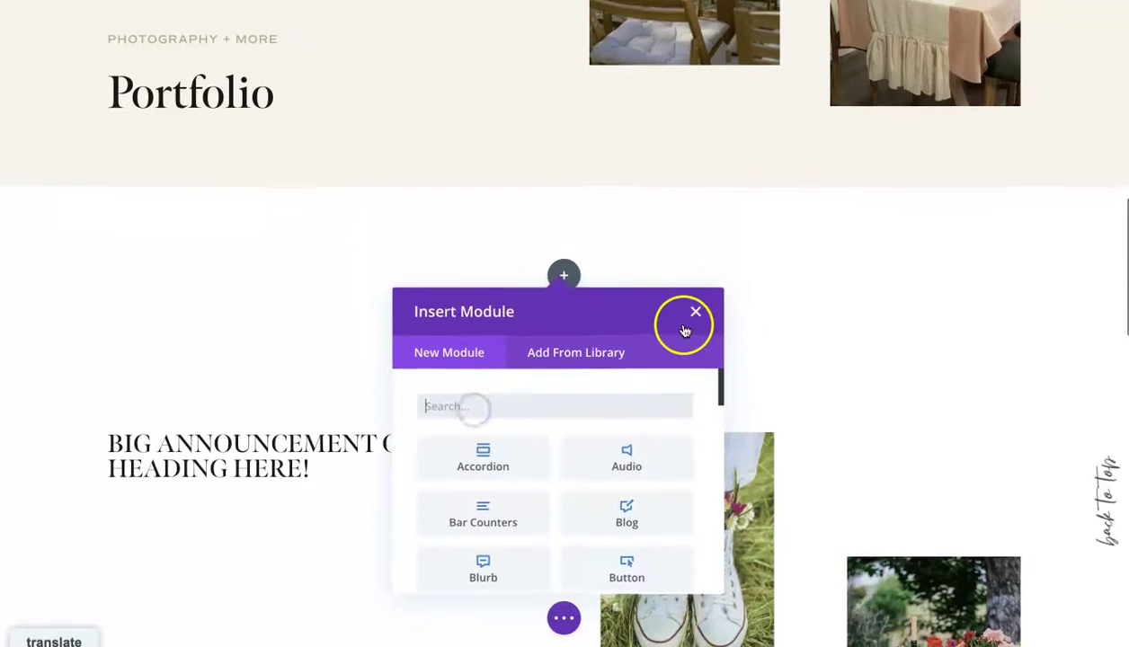
click(699, 296)
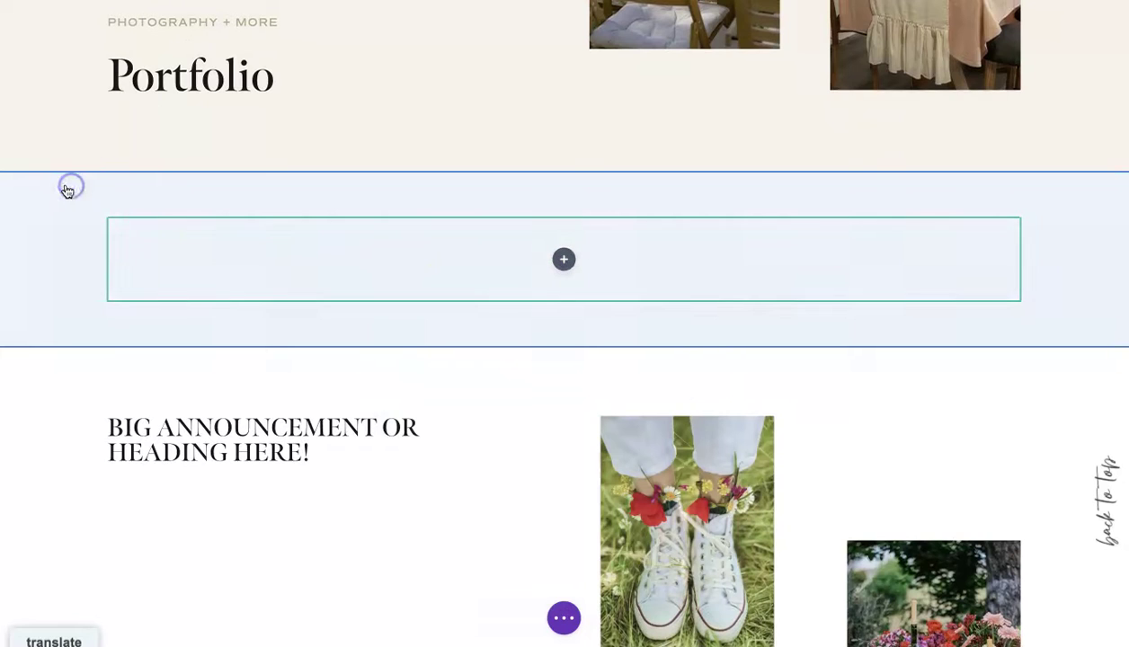
mouse_move(564, 259)
click(36, 186)
Step: Give the new section the orange-tree garden photo from the Media Library as its background
click(499, 240)
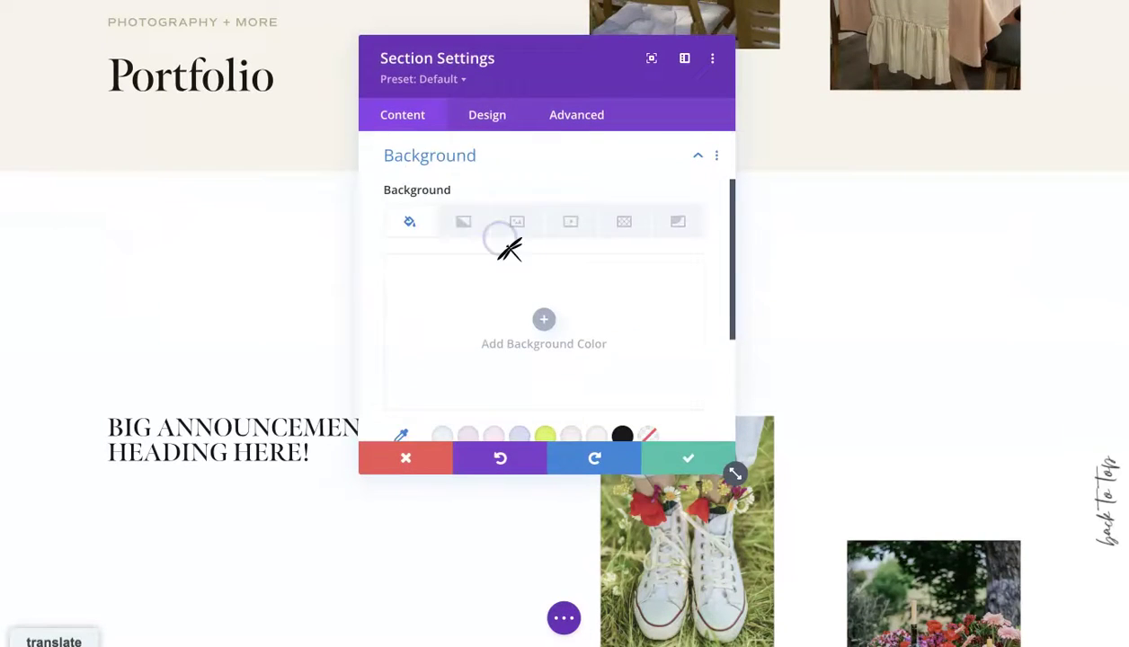
click(511, 222)
click(509, 308)
click(555, 186)
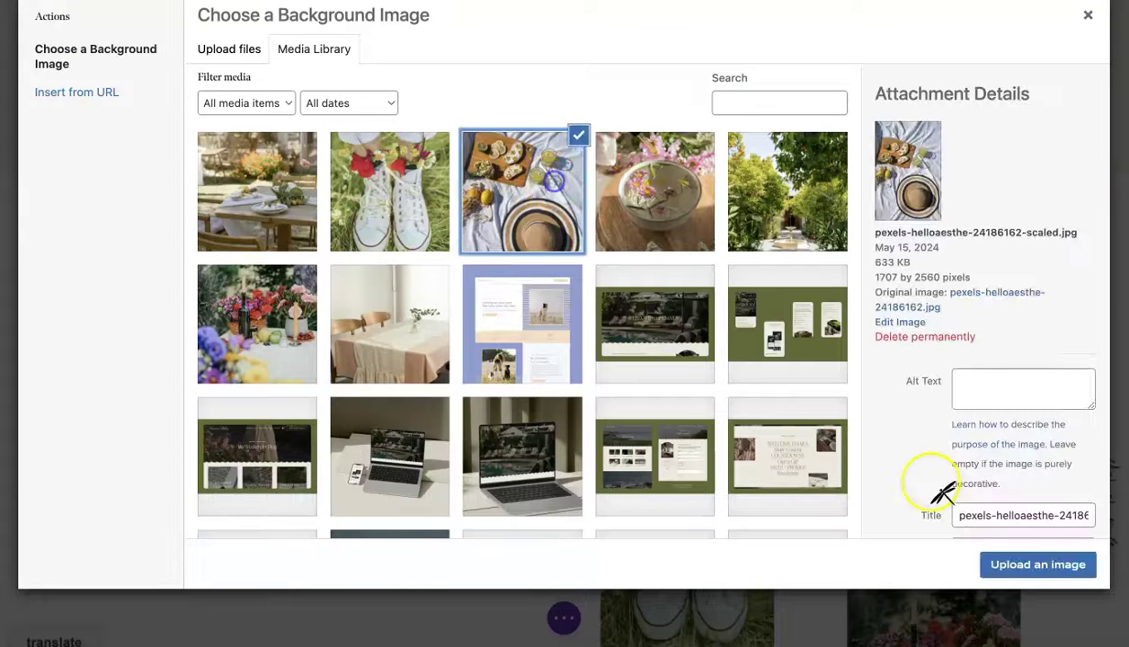
click(744, 219)
click(1033, 564)
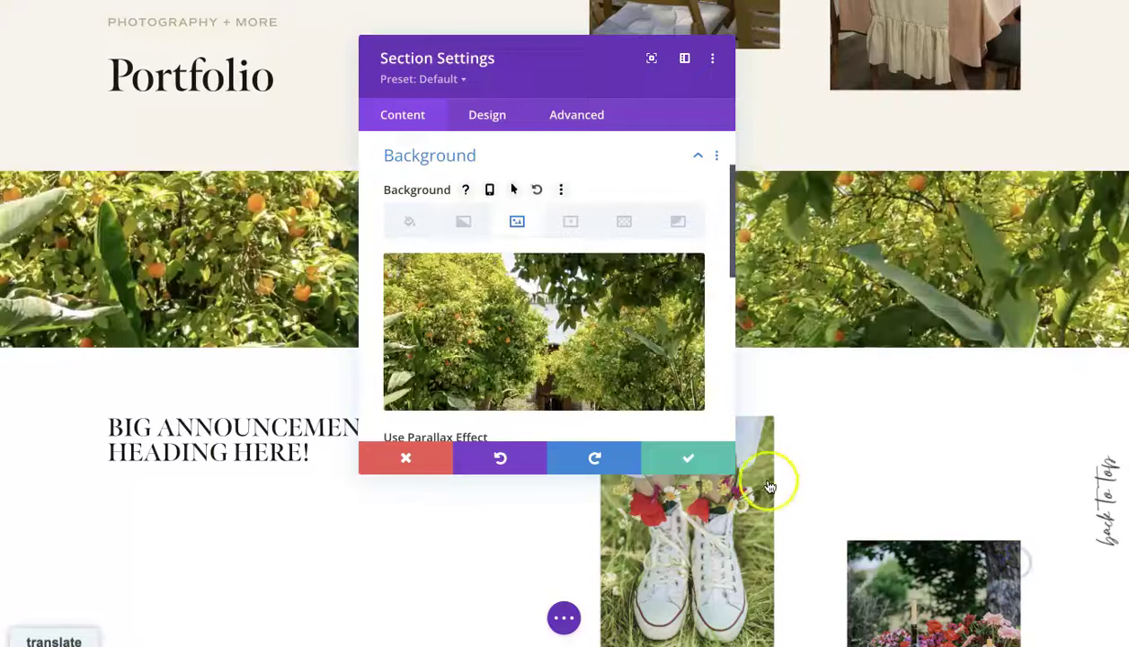
click(670, 454)
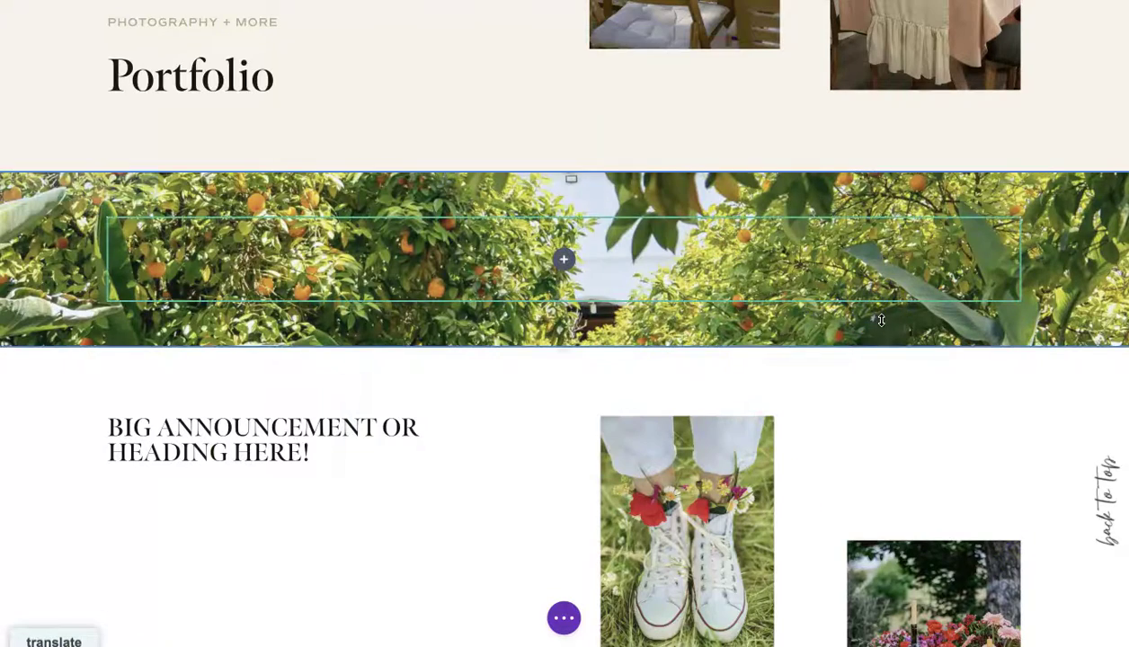
Step: Drag the garden section's bottom edge down to make it taller, then save the page
drag(881, 320, 895, 499)
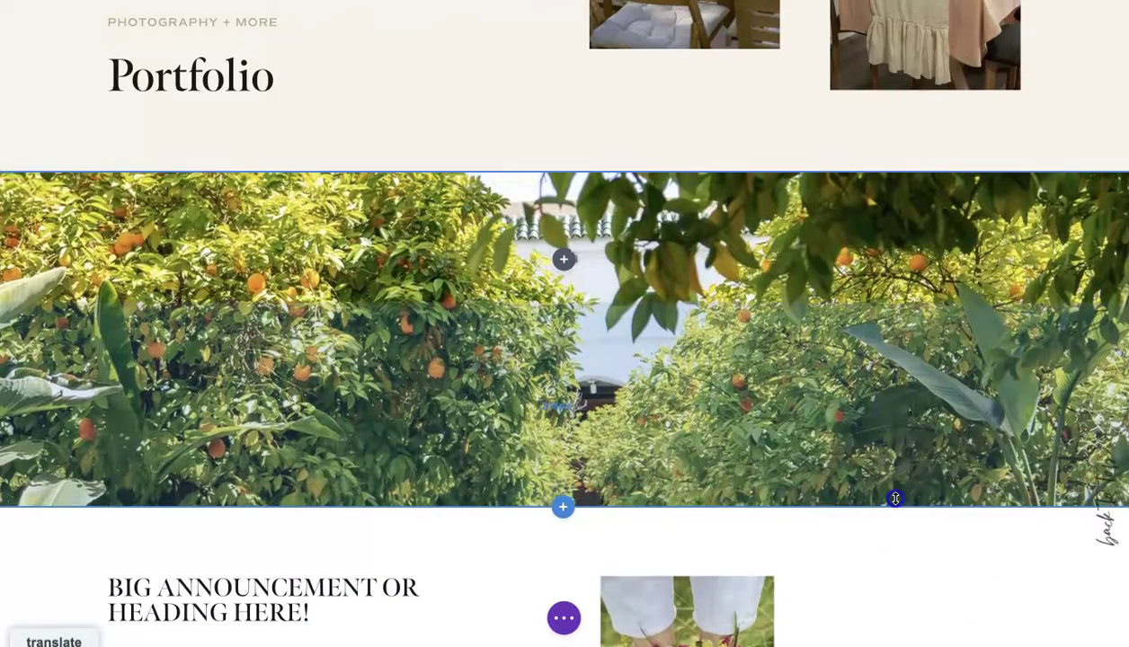
click(564, 617)
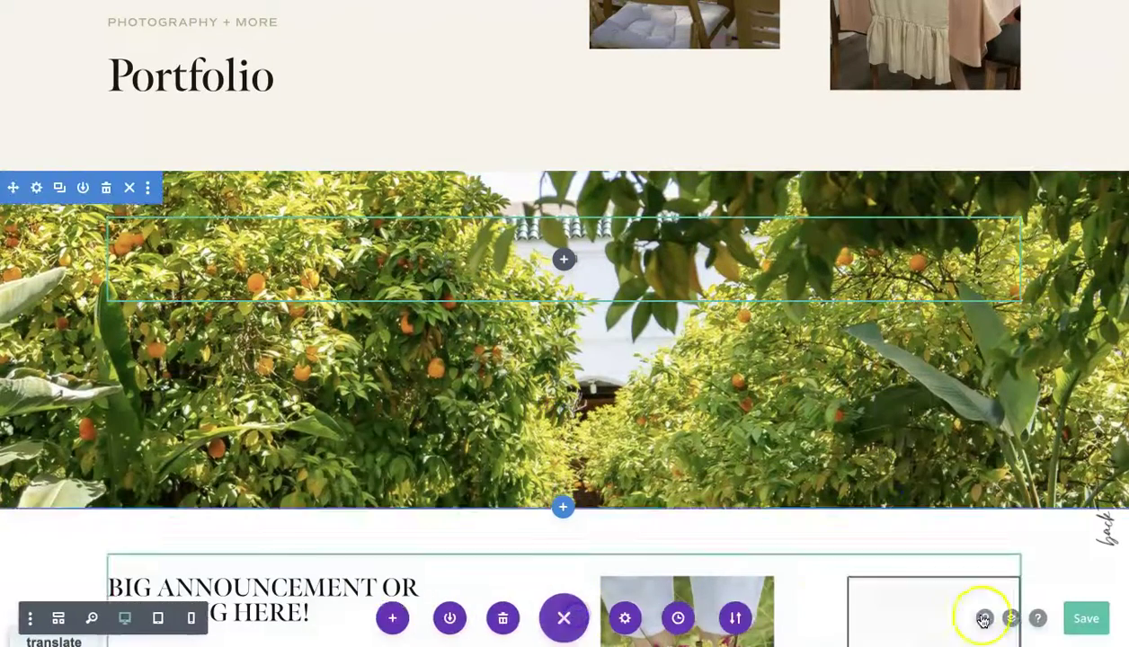
click(1079, 620)
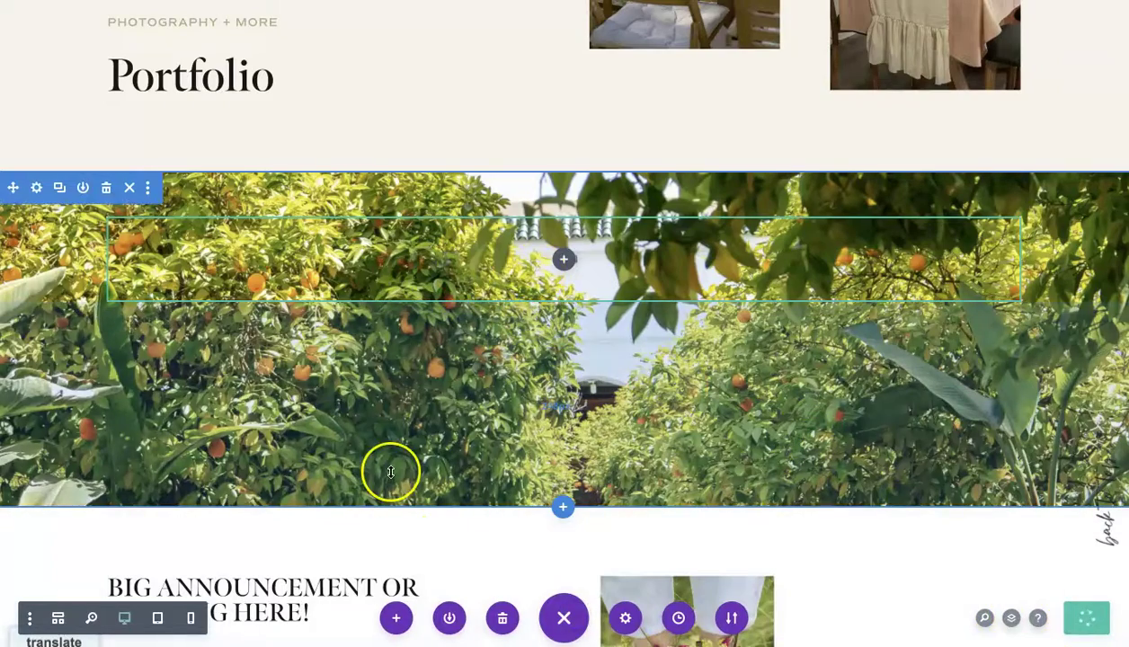
Step: Scroll through the page in the editor to check the sticky heading column
scroll(390, 471, down, 3)
scroll(390, 471, down, 2)
scroll(683, 429, down, 3)
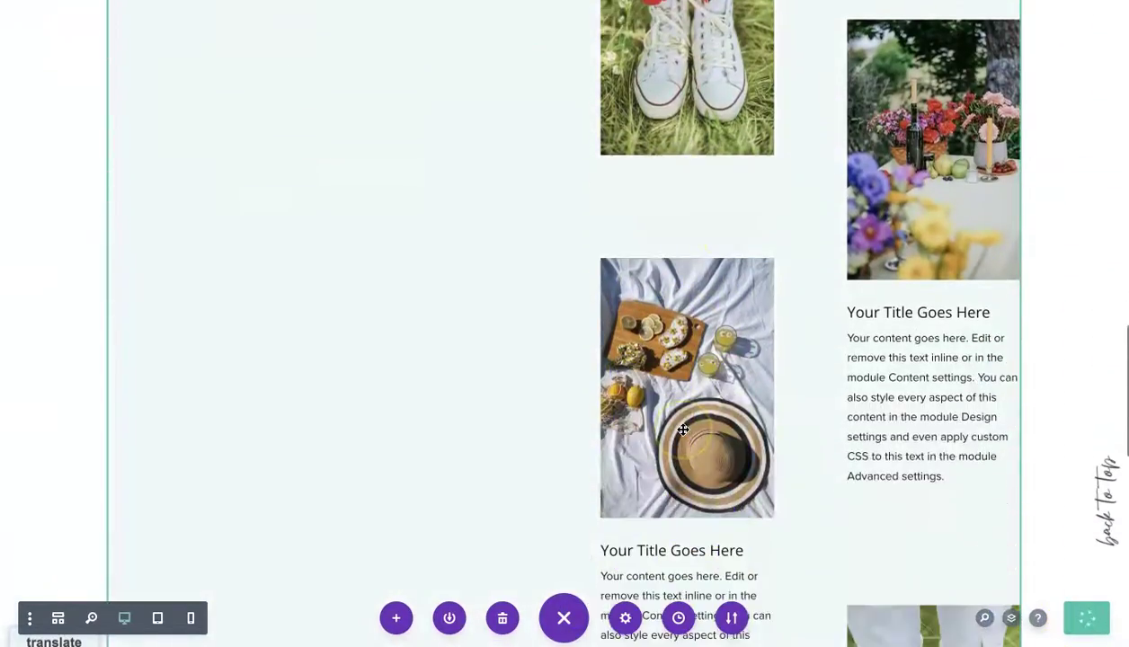
scroll(683, 430, up, 3)
scroll(683, 429, up, 5)
scroll(683, 430, up, 1)
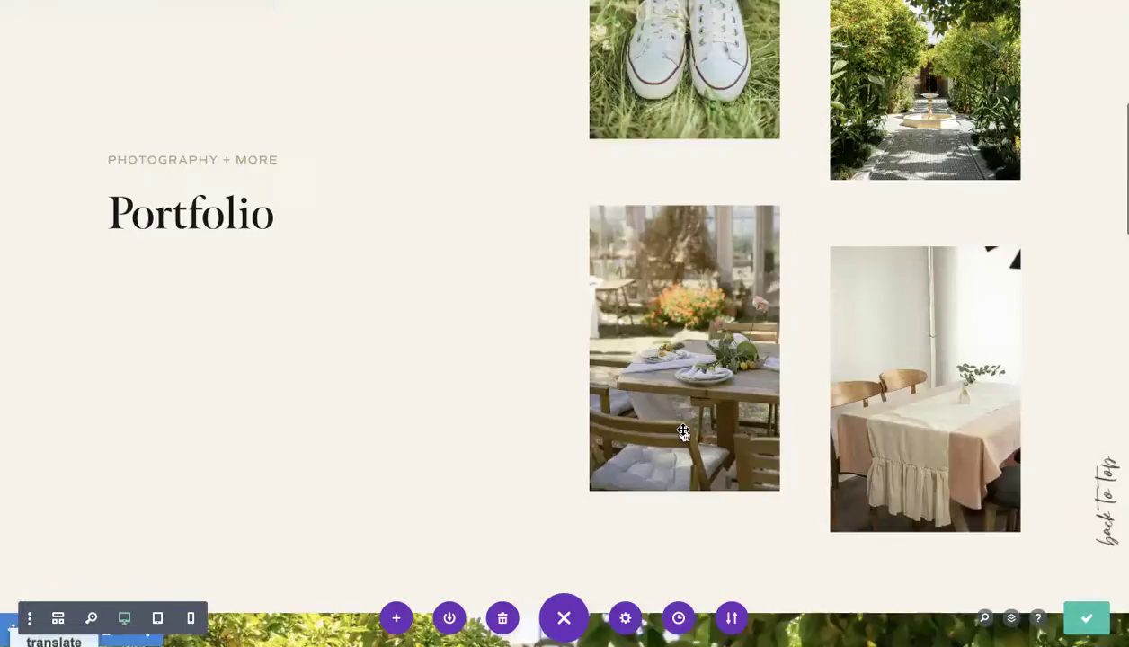
scroll(683, 432, up, 3)
scroll(683, 432, down, 5)
scroll(683, 432, down, 4)
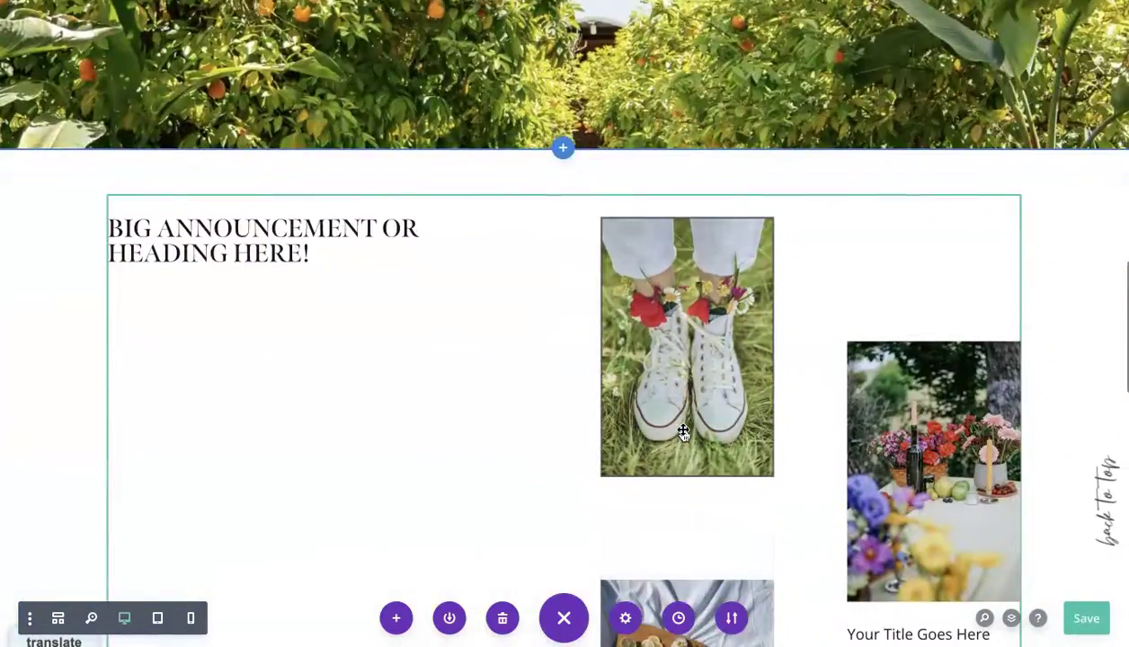
scroll(683, 431, down, 3)
scroll(684, 432, up, 1)
scroll(683, 431, up, 2)
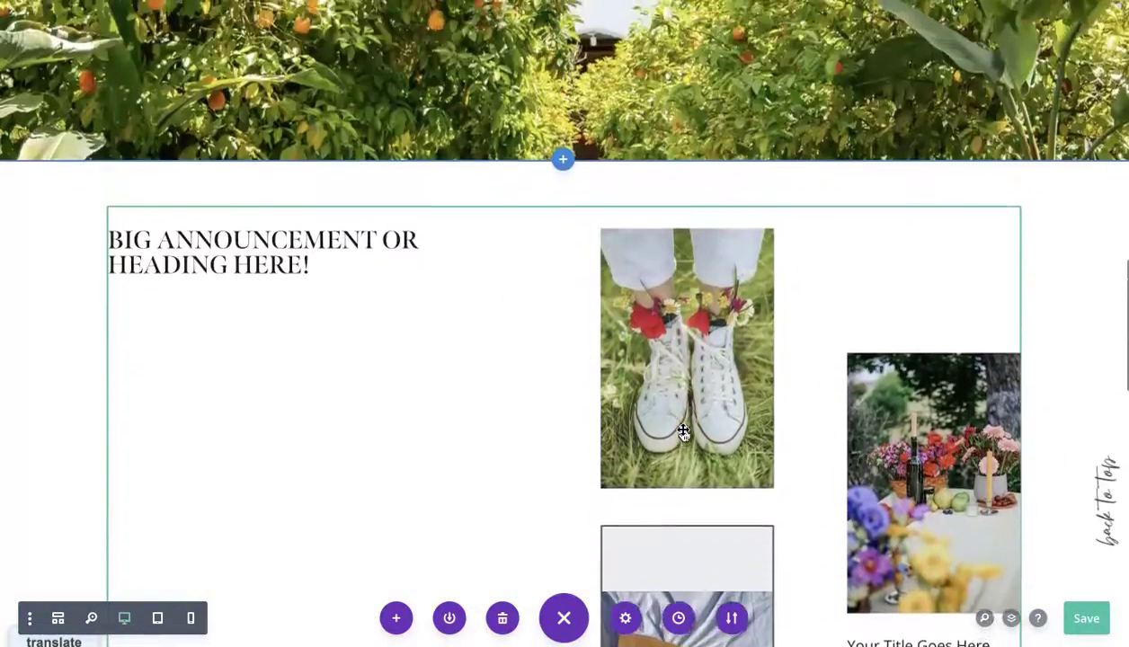
scroll(683, 432, down, 1)
Step: Review the page once more, then exit the Visual Builder to view it live
mouse_move(680, 428)
mouse_down()
mouse_move(205, 145)
mouse_move(173, 242)
mouse_up()
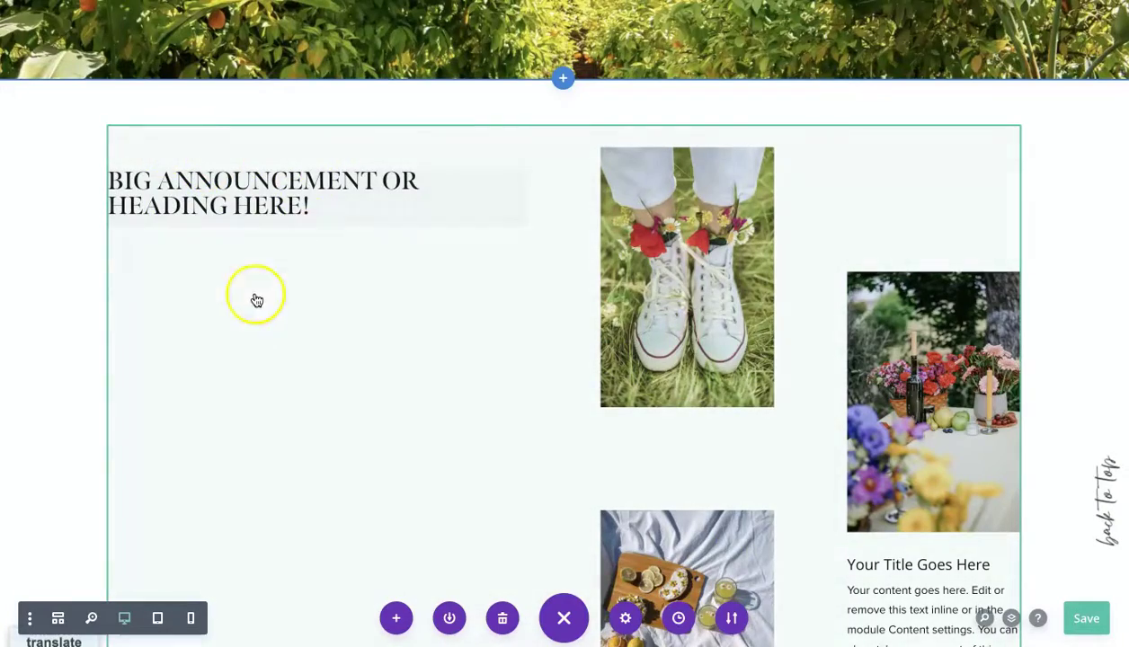
scroll(277, 278, up, 4)
scroll(277, 279, up, 2)
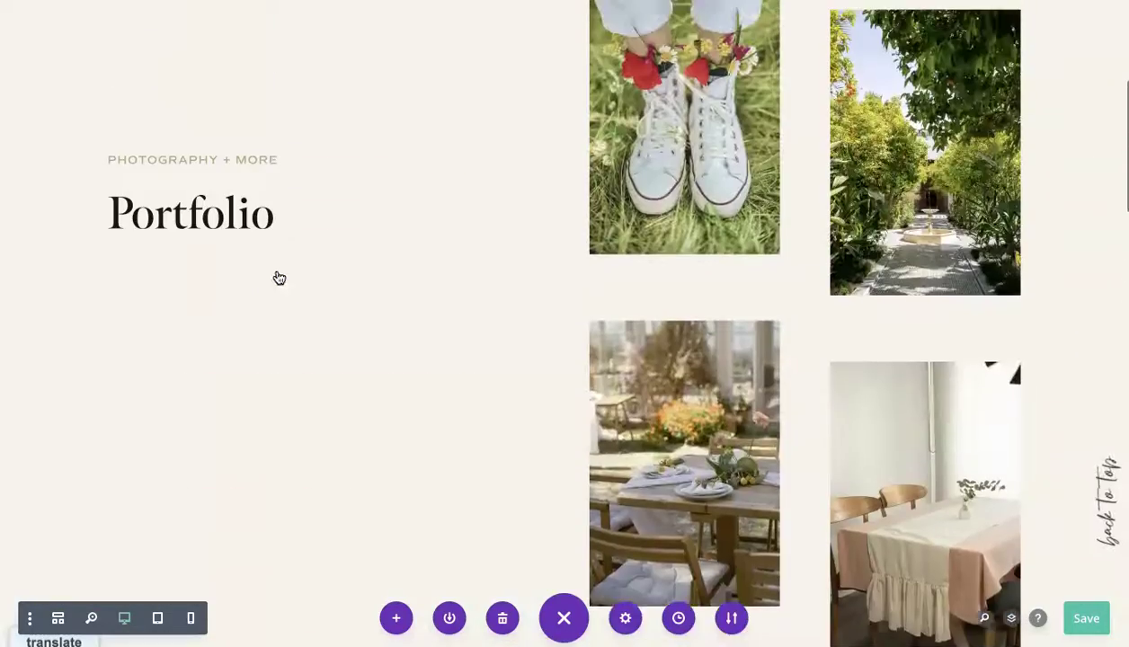
click(342, 260)
scroll(342, 259, down, 2)
scroll(343, 260, down, 4)
scroll(705, 239, down, 1)
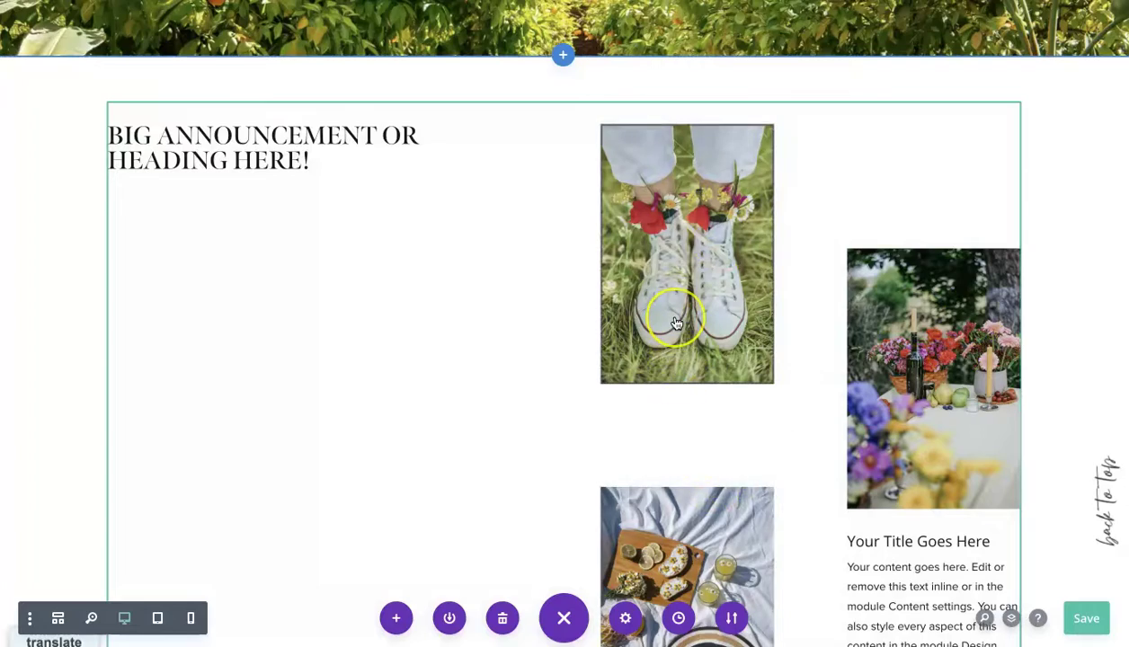
scroll(676, 324, up, 5)
scroll(676, 324, up, 2)
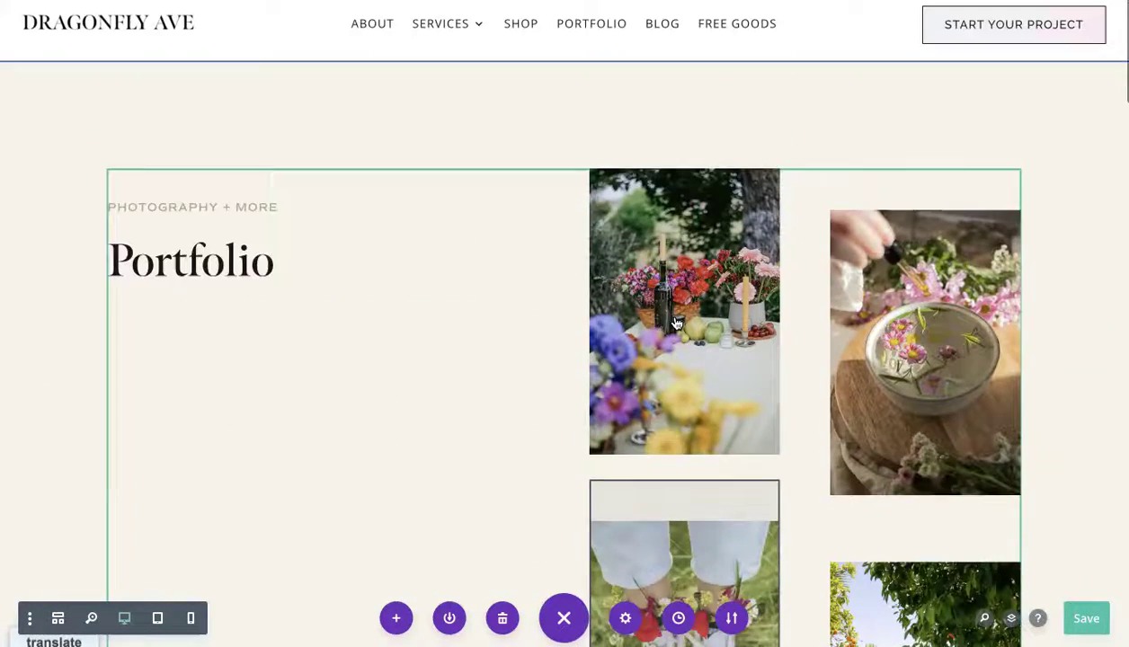
click(473, 26)
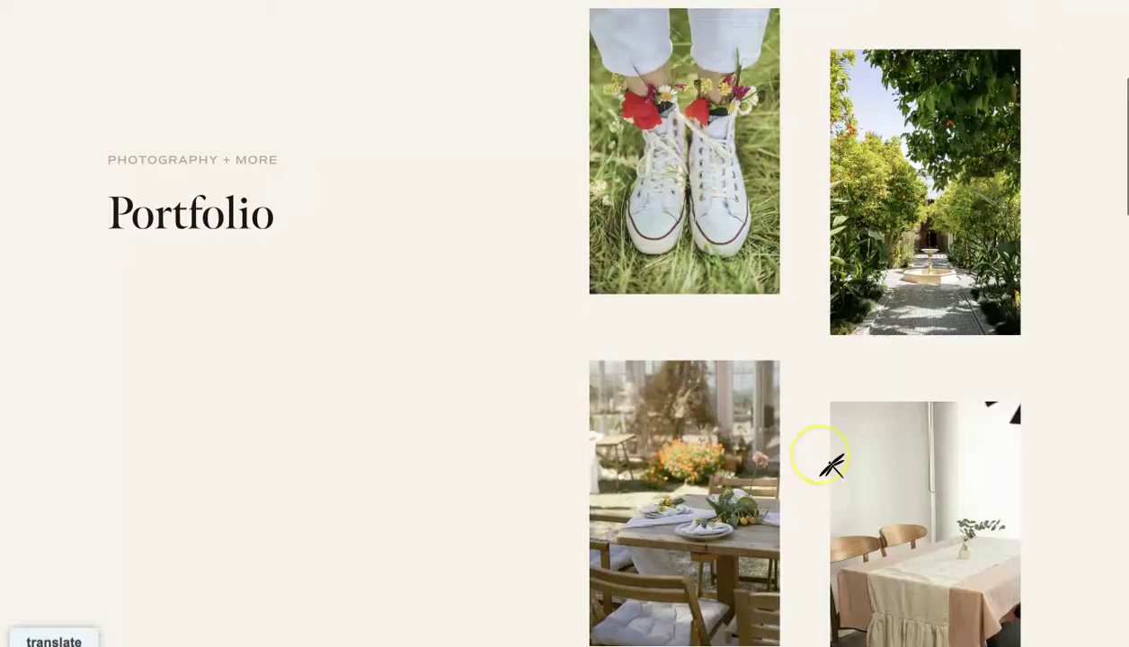
Step: Scroll the live page to confirm the announcement heading stays pinned beside scrolling photos
scroll(820, 460, down, 3)
scroll(832, 465, down, 2)
click(590, 309)
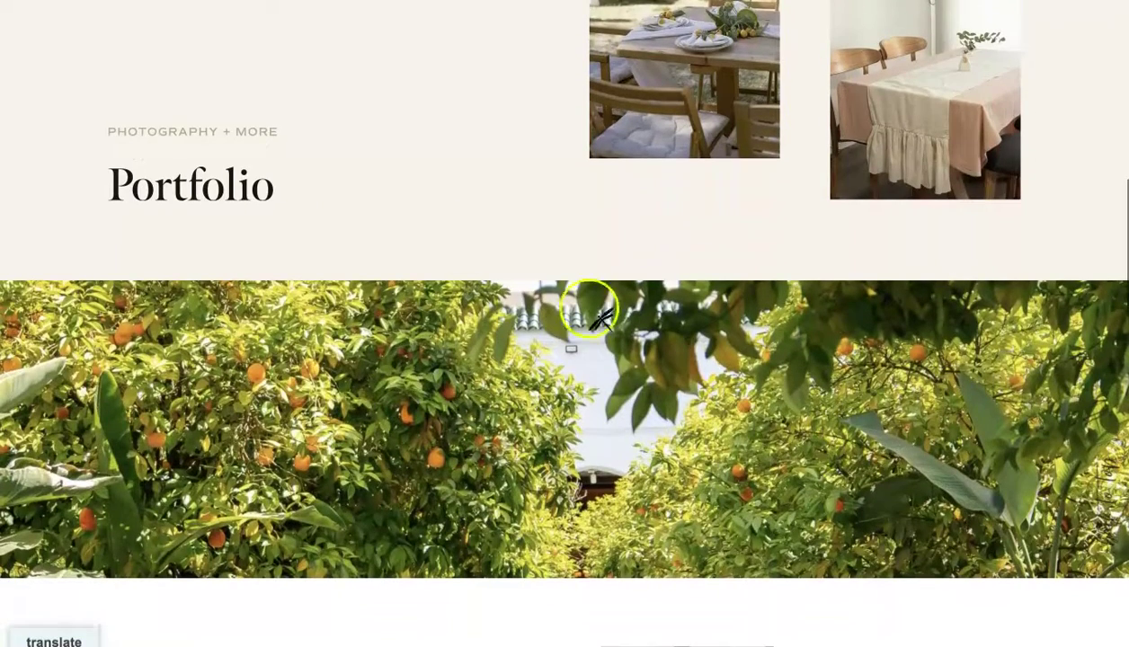
scroll(778, 327, down, 2)
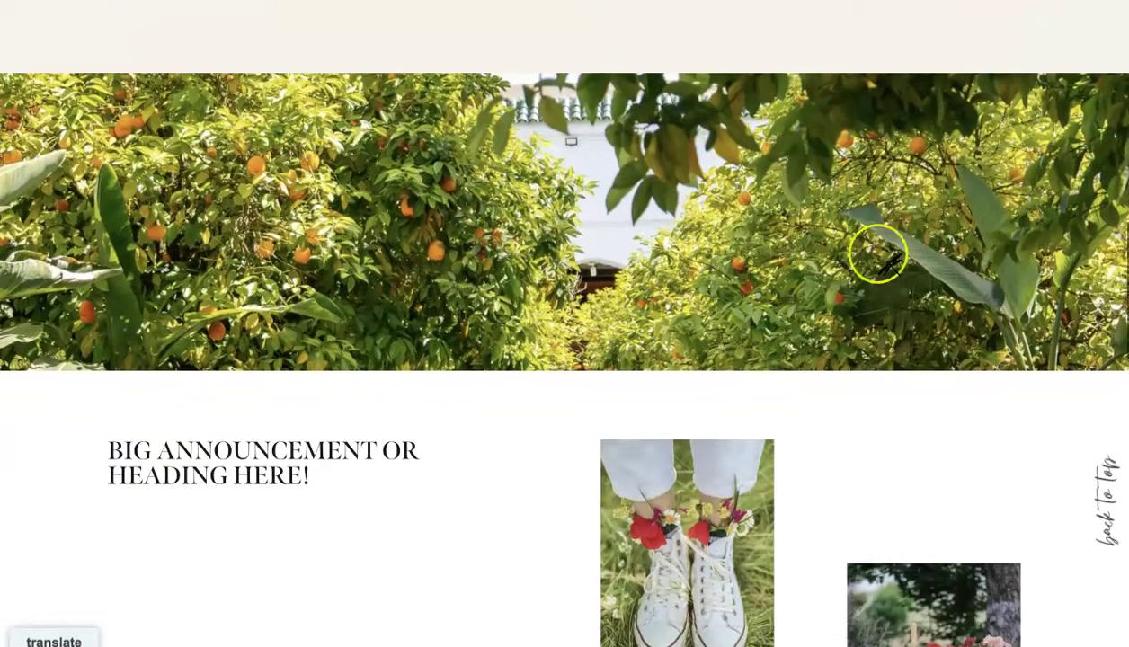
scroll(881, 259, down, 2)
scroll(890, 265, down, 3)
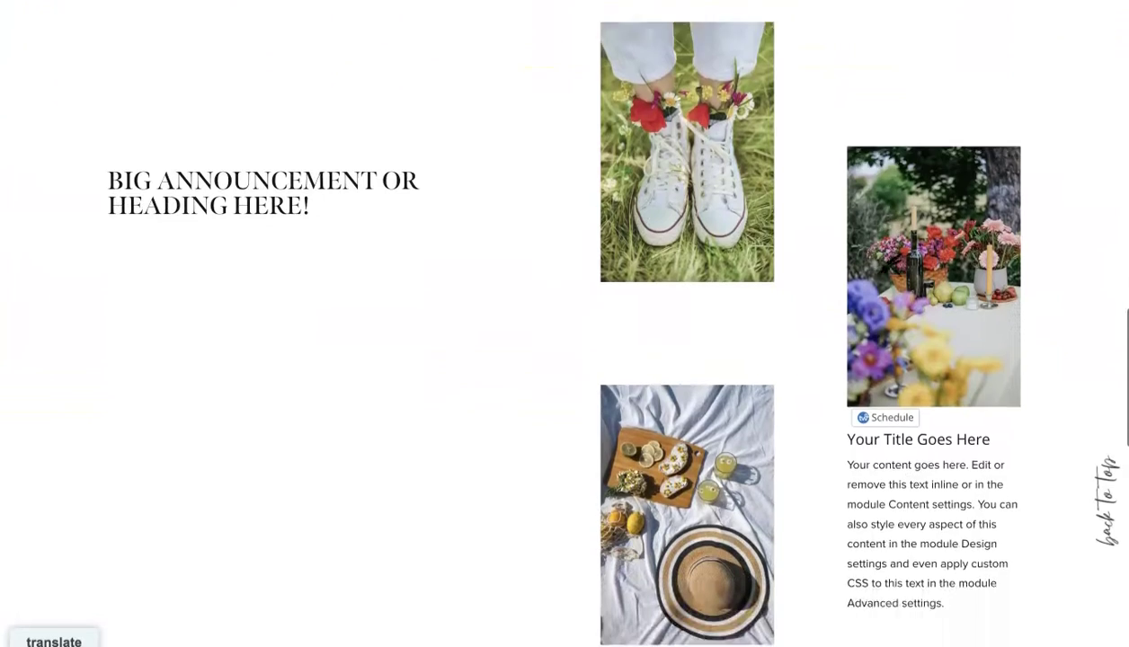
scroll(739, 184, up, 4)
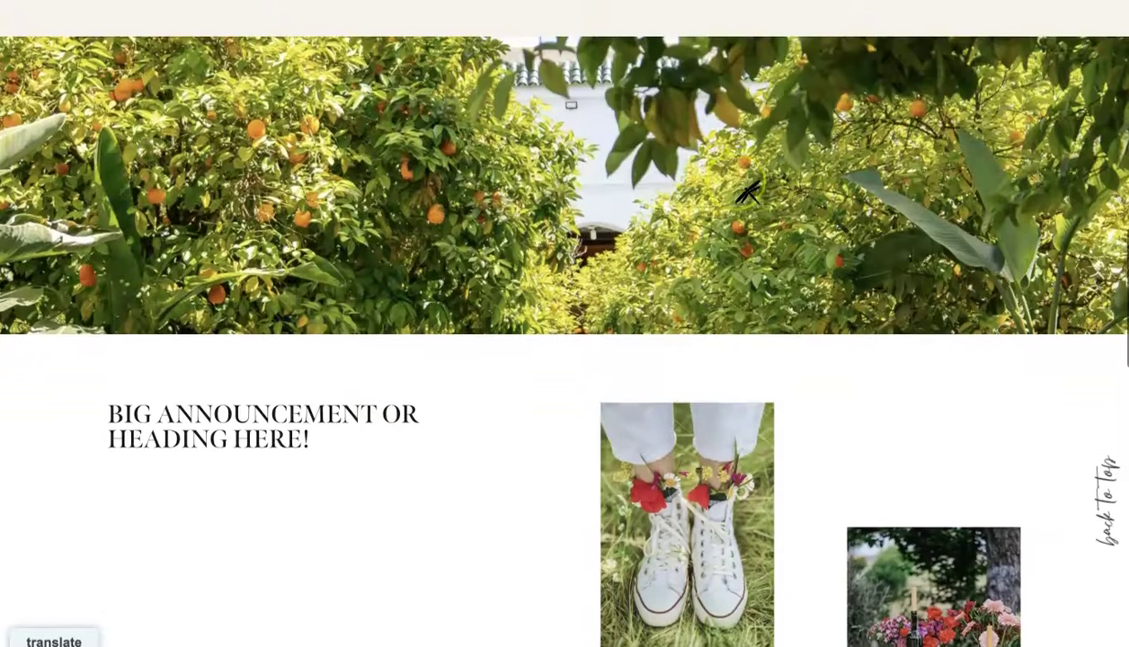
scroll(747, 192, down, 2)
scroll(748, 192, down, 1)
scroll(748, 192, down, 2)
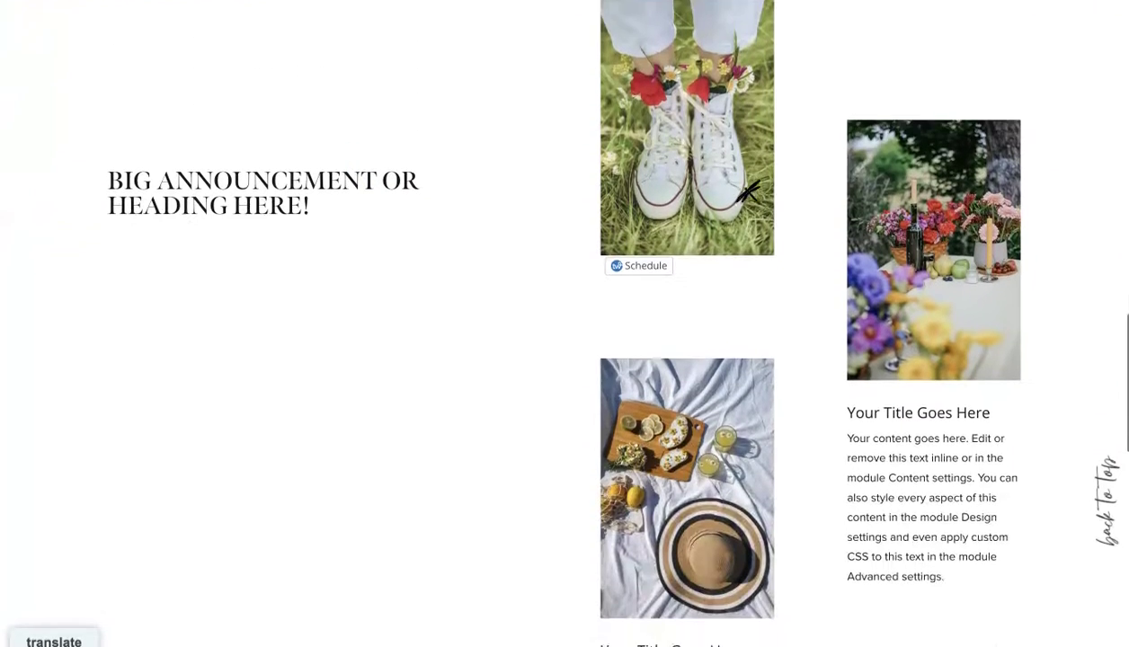
scroll(748, 192, down, 1)
scroll(748, 192, down, 2)
scroll(748, 191, down, 2)
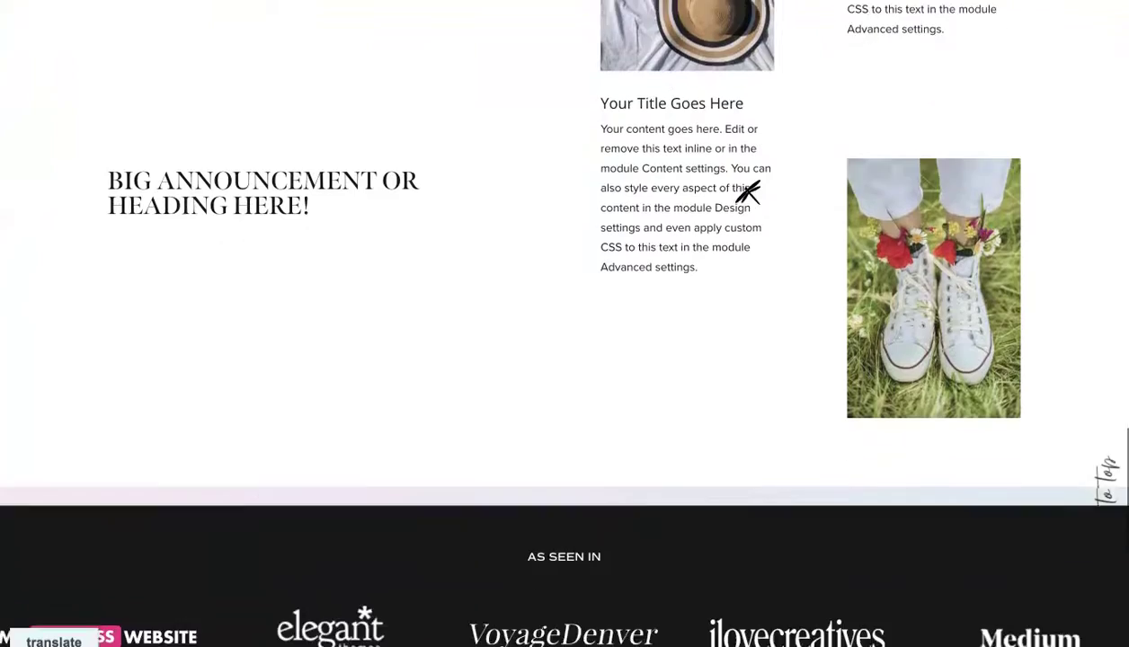
scroll(748, 192, down, 1)
scroll(748, 192, down, 1)
scroll(747, 191, up, 3)
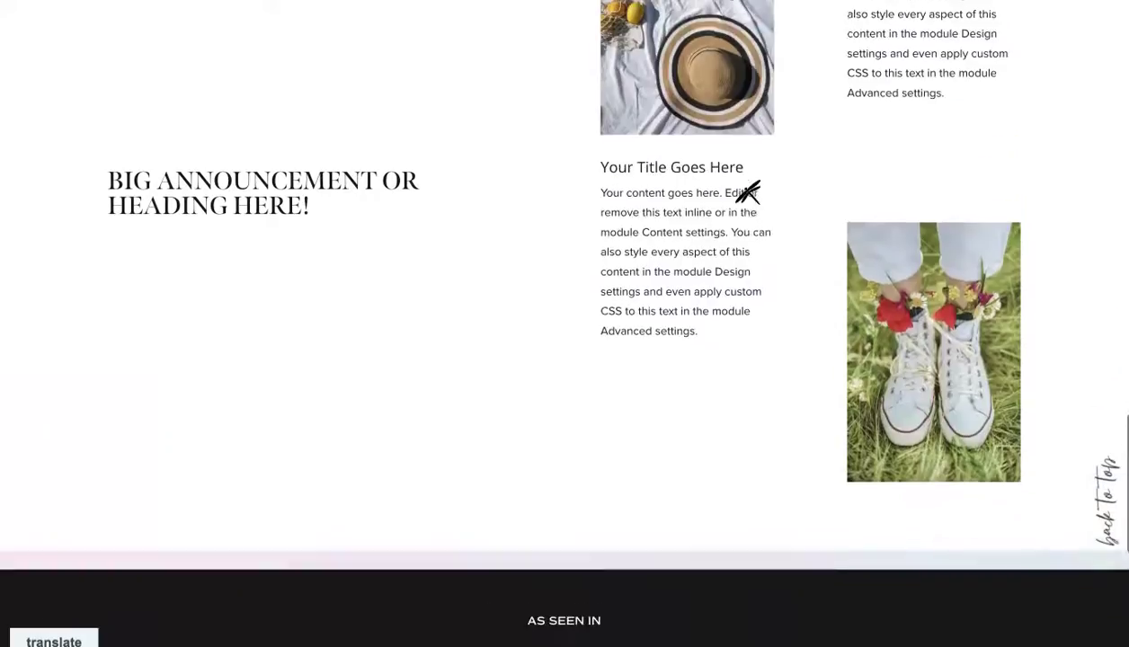
scroll(748, 192, up, 4)
scroll(748, 192, up, 4)
scroll(748, 191, up, 5)
scroll(747, 191, down, 1)
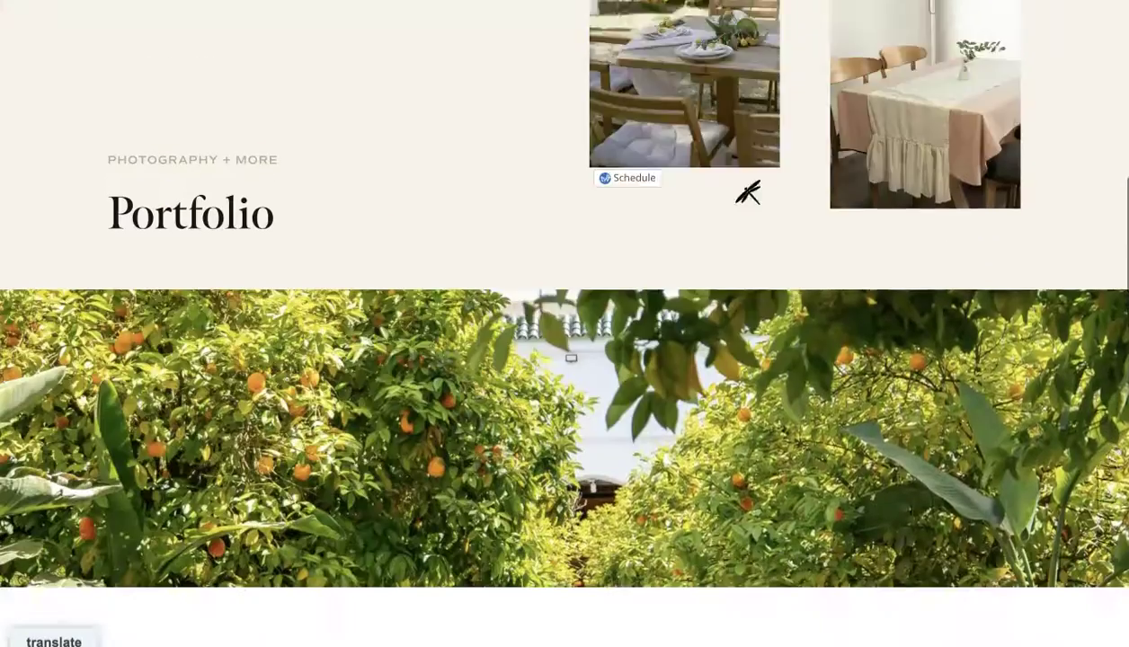
scroll(748, 192, down, 6)
scroll(748, 192, down, 3)
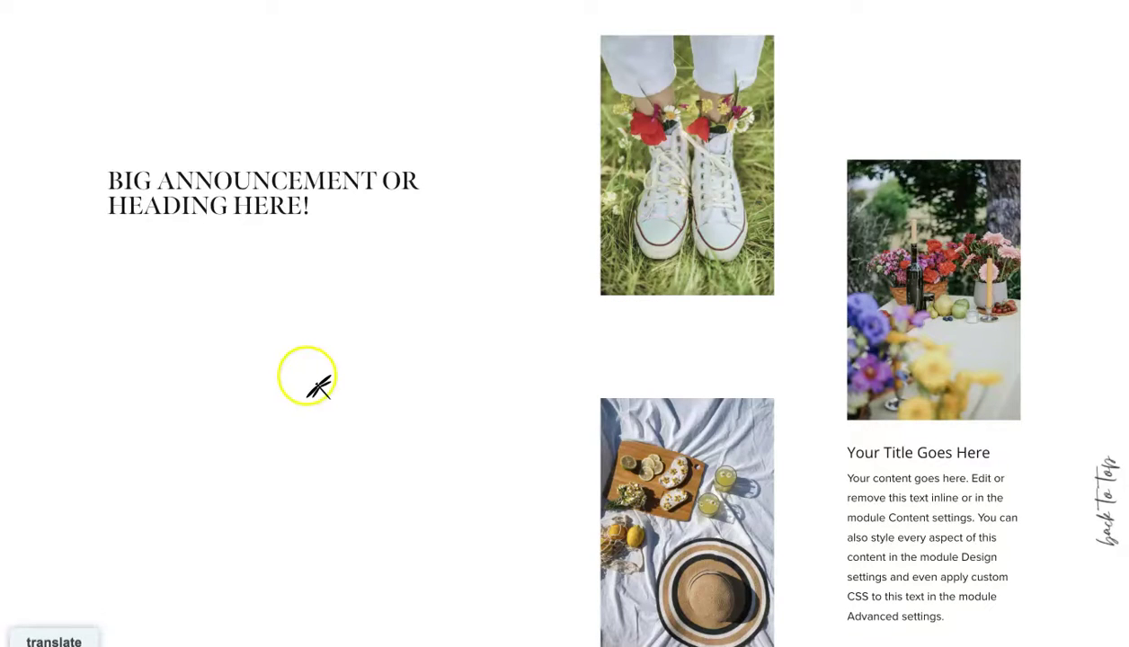
Step: Test the sticky scrolling again, then return to the top of the Portfolio page
scroll(324, 388, down, 1)
scroll(324, 388, down, 2)
scroll(324, 388, down, 4)
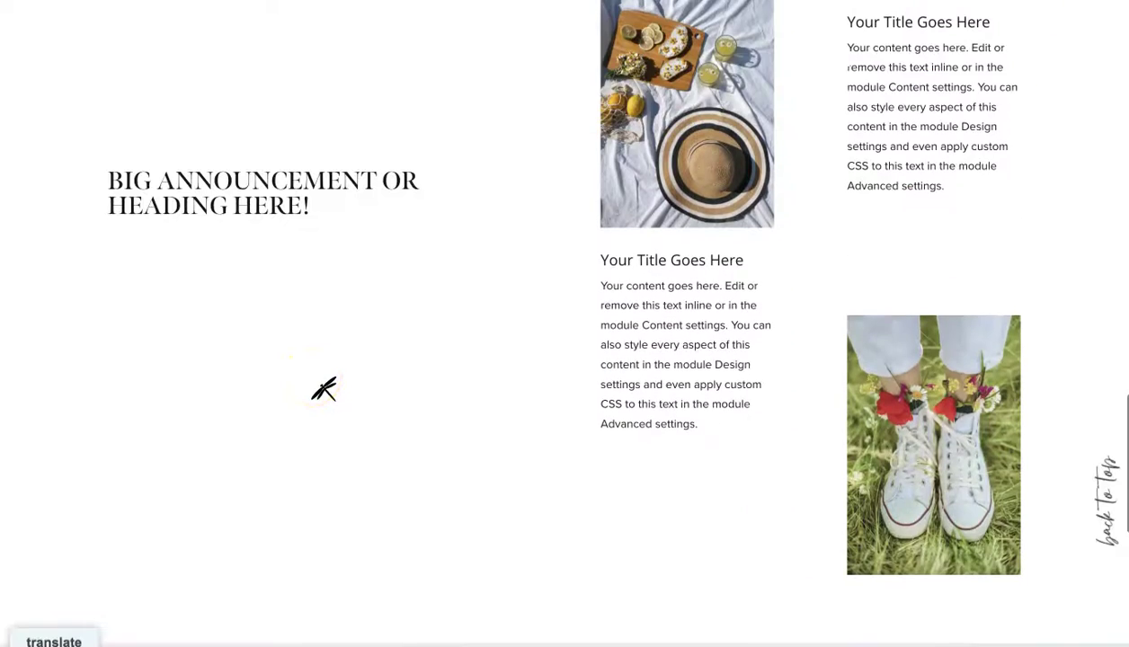
scroll(323, 388, down, 2)
scroll(324, 389, down, 1)
scroll(324, 388, down, 2)
scroll(324, 389, up, 3)
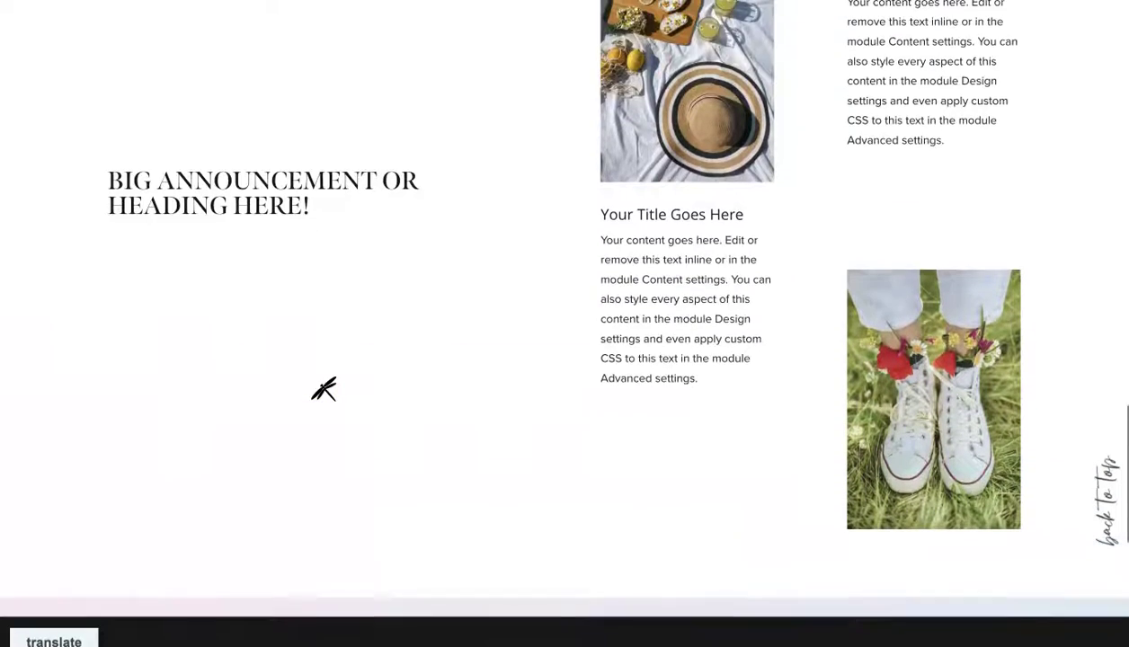
scroll(324, 388, up, 2)
click(744, 501)
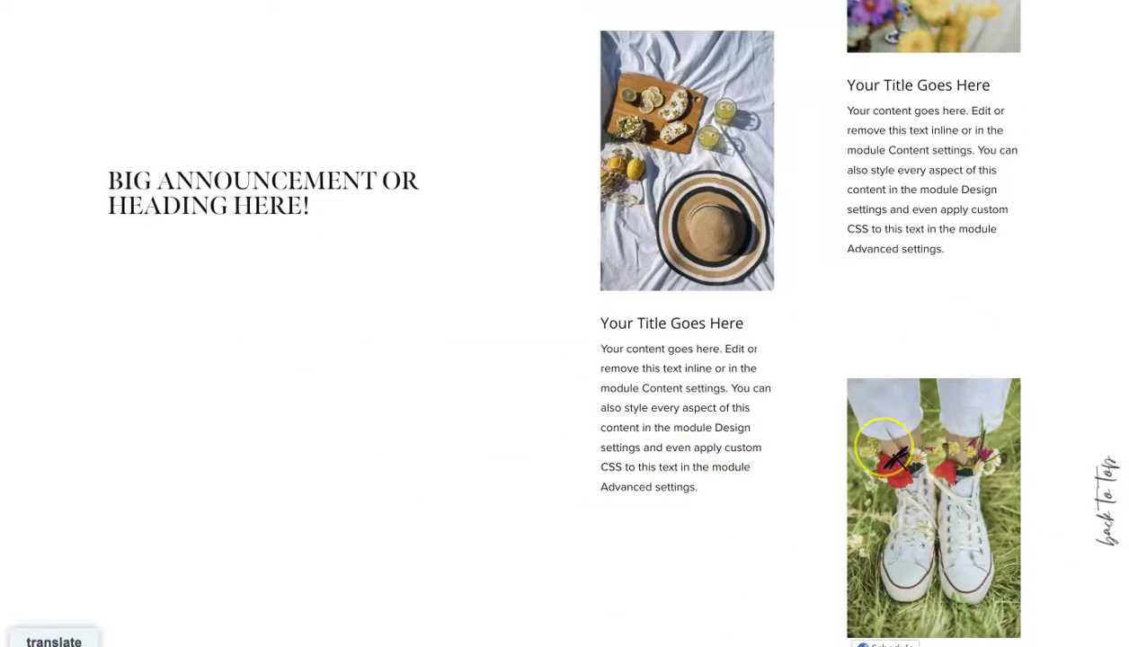
scroll(896, 460, up, 3)
scroll(896, 459, up, 3)
scroll(897, 459, up, 1)
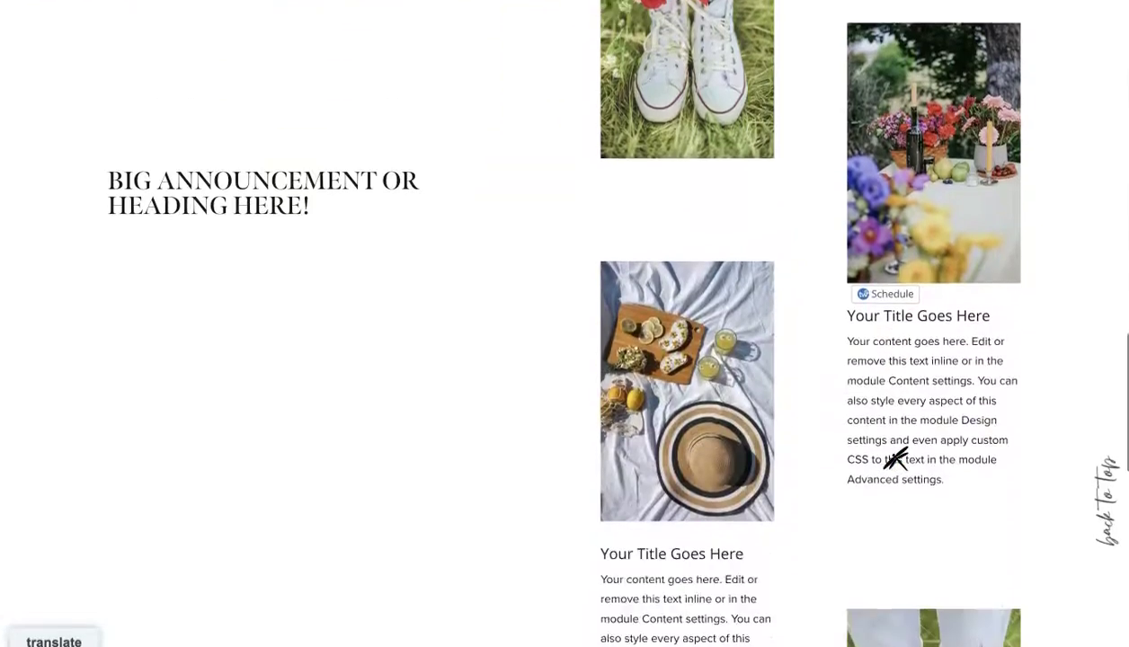
scroll(896, 459, down, 3)
scroll(896, 459, down, 3)
scroll(896, 459, up, 3)
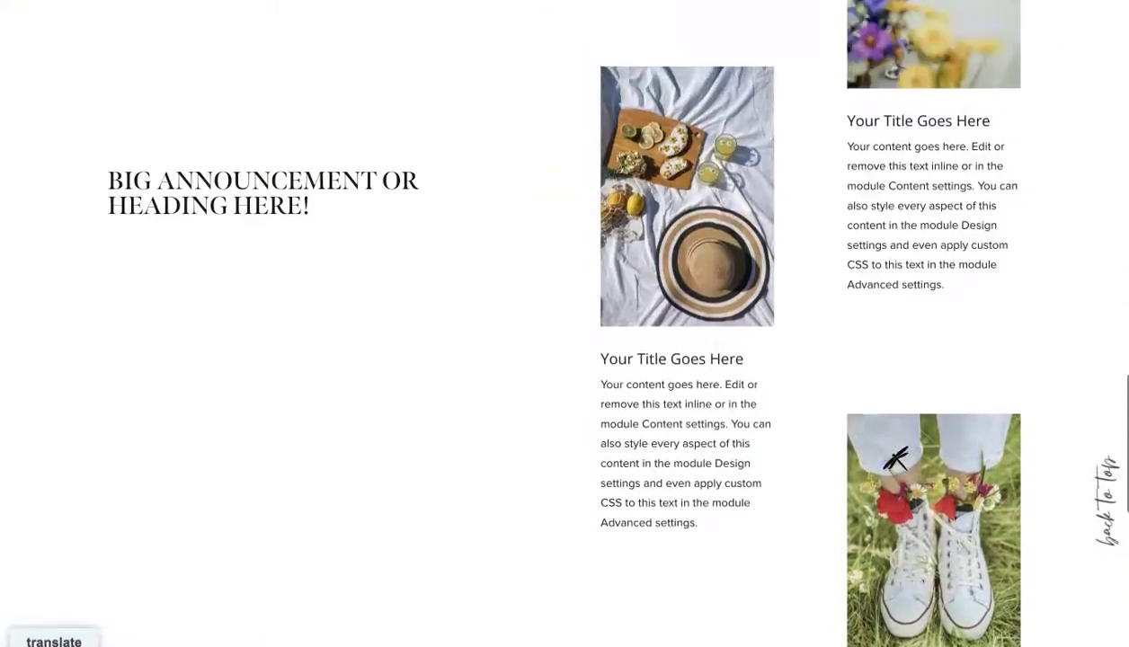
scroll(896, 459, up, 3)
scroll(896, 460, up, 5)
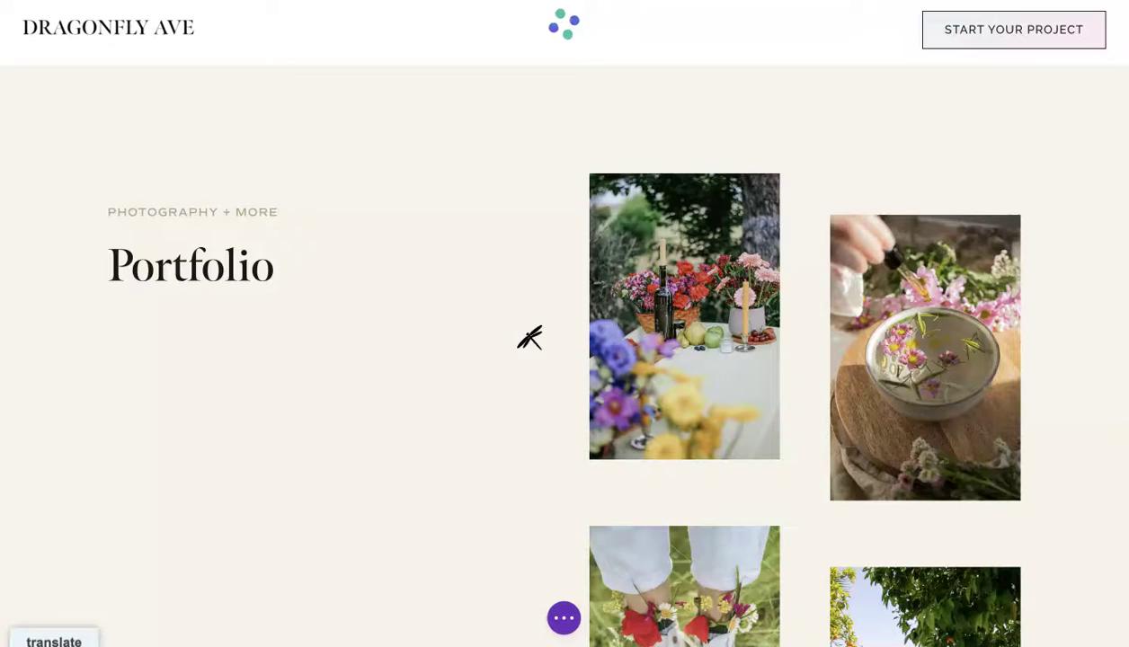
Step: Open the row settings and then the heading column's Advanced options
scroll(529, 338, down, 5)
scroll(529, 338, down, 4)
scroll(529, 338, down, 5)
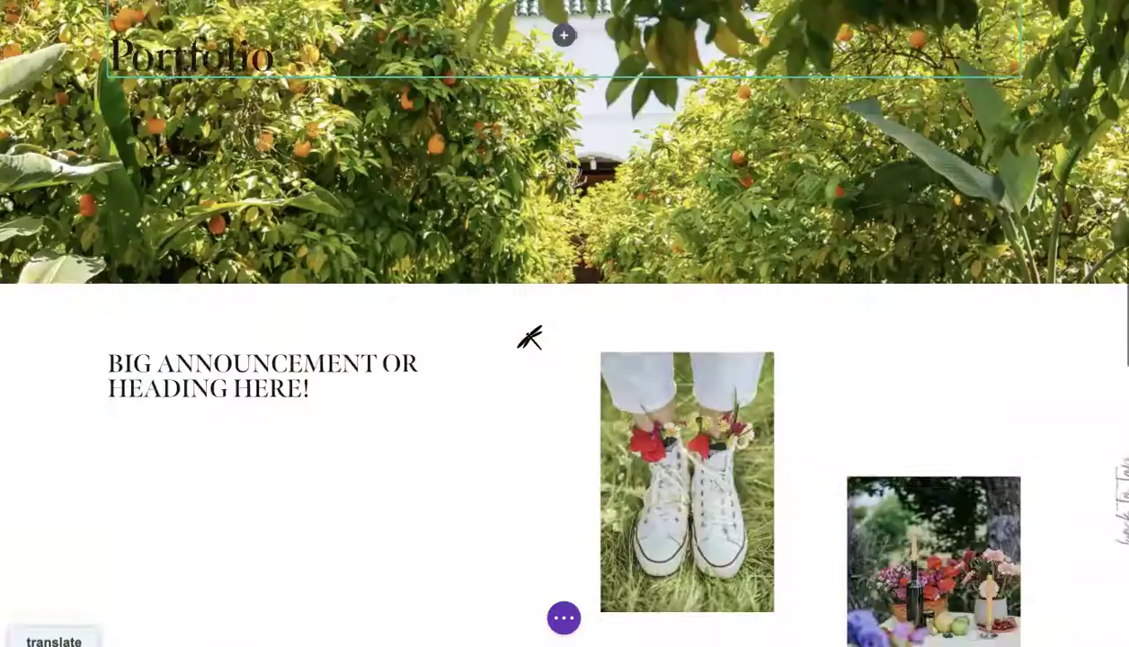
scroll(530, 336, down, 3)
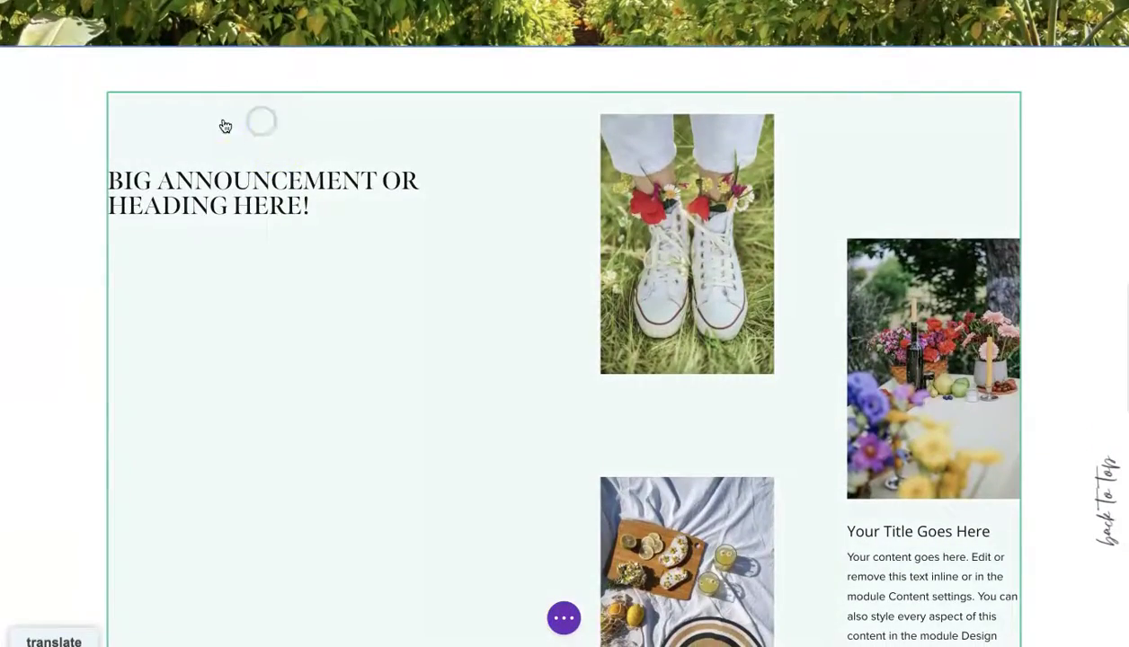
mouse_move(173, 93)
click(151, 77)
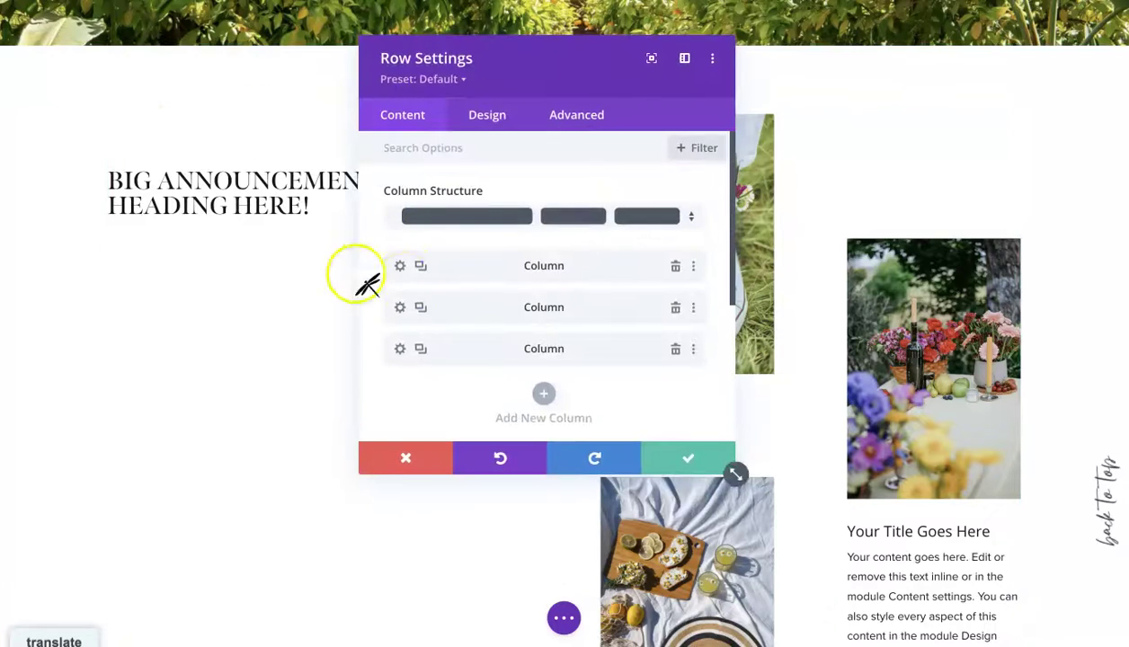
click(401, 267)
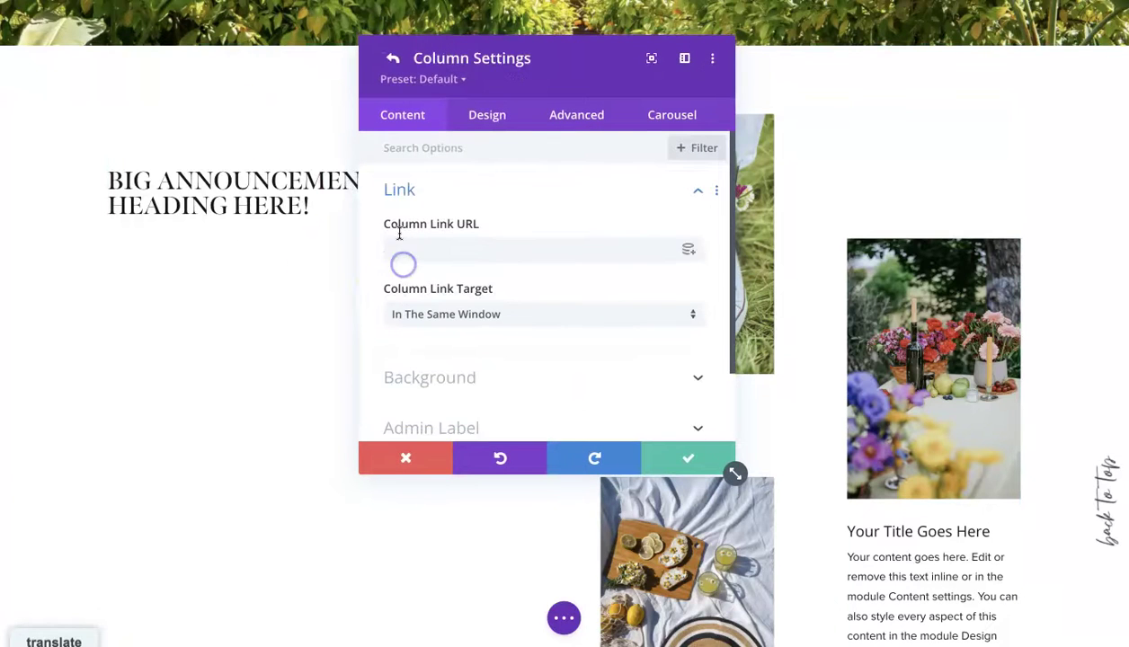
click(591, 118)
Step: Enable per-device Sticky Position settings and preview the tablet value, Stick to Top
scroll(571, 275, down, 3)
click(522, 344)
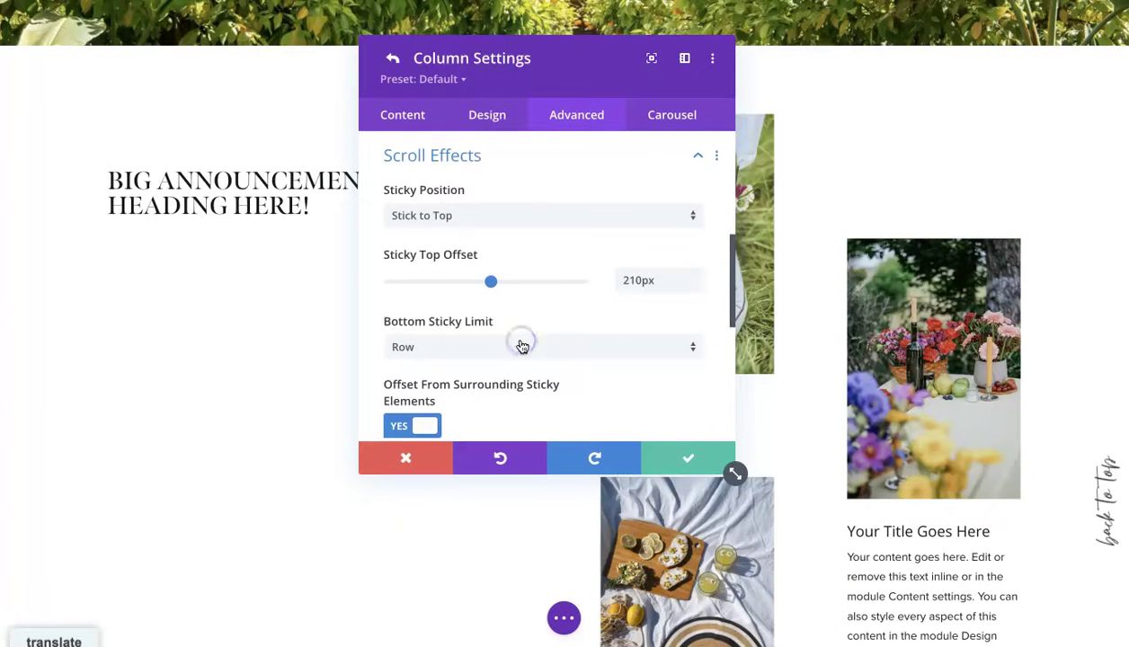
click(502, 191)
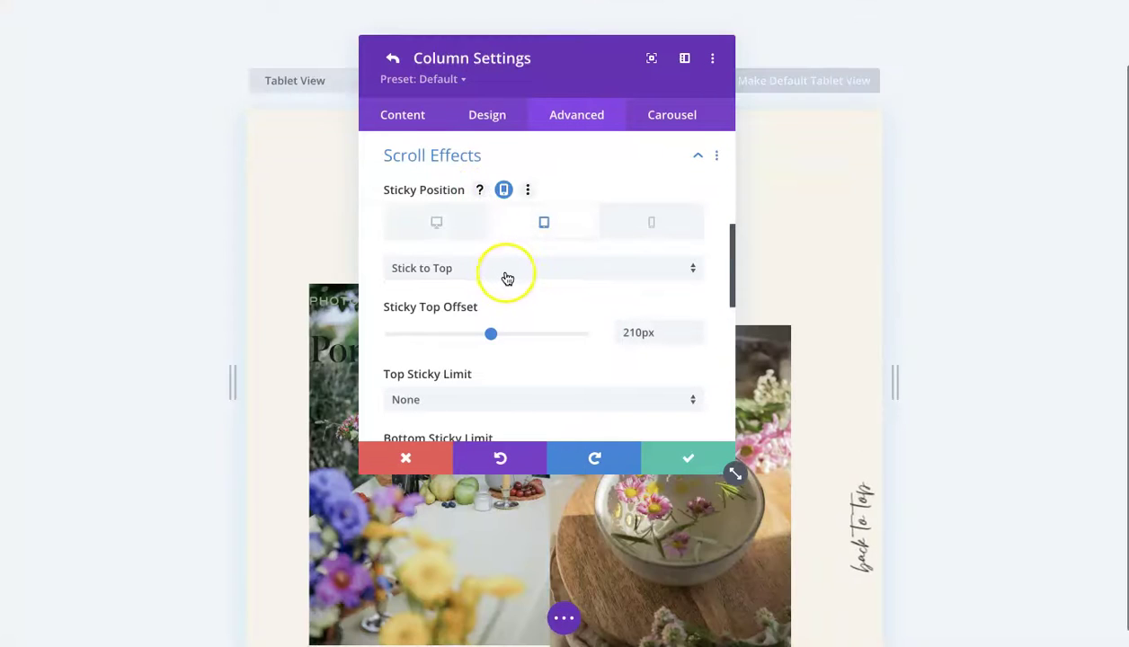
click(509, 270)
click(260, 264)
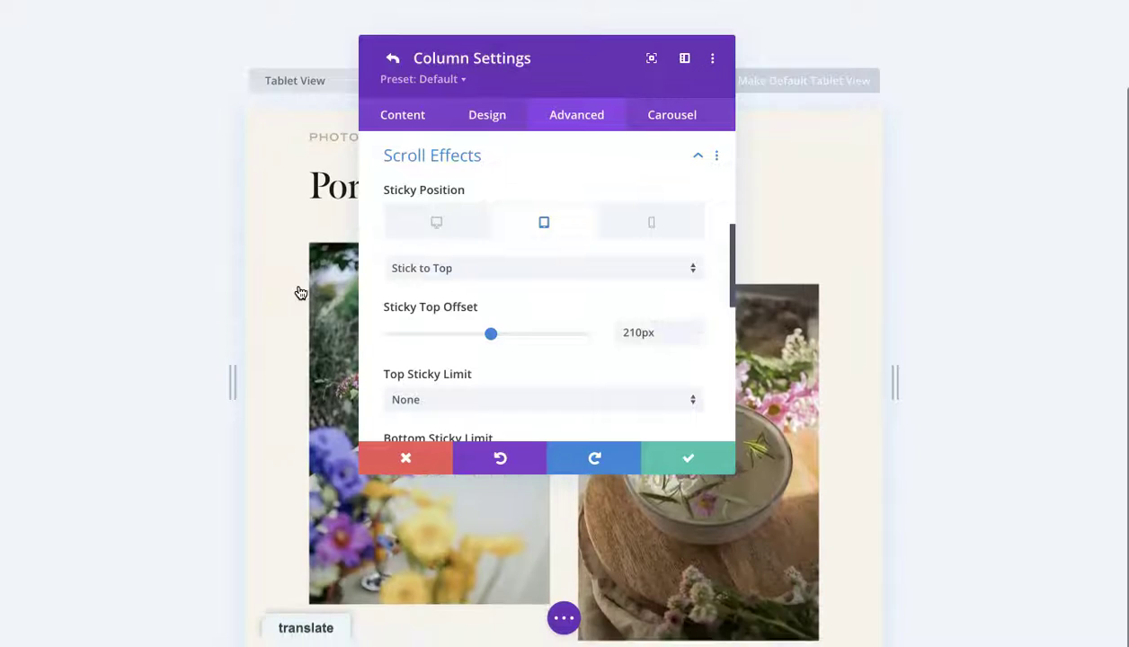
Step: Set the heading column's Sticky Position to Do Not Stick on tablet and phone, and save
click(533, 269)
click(479, 288)
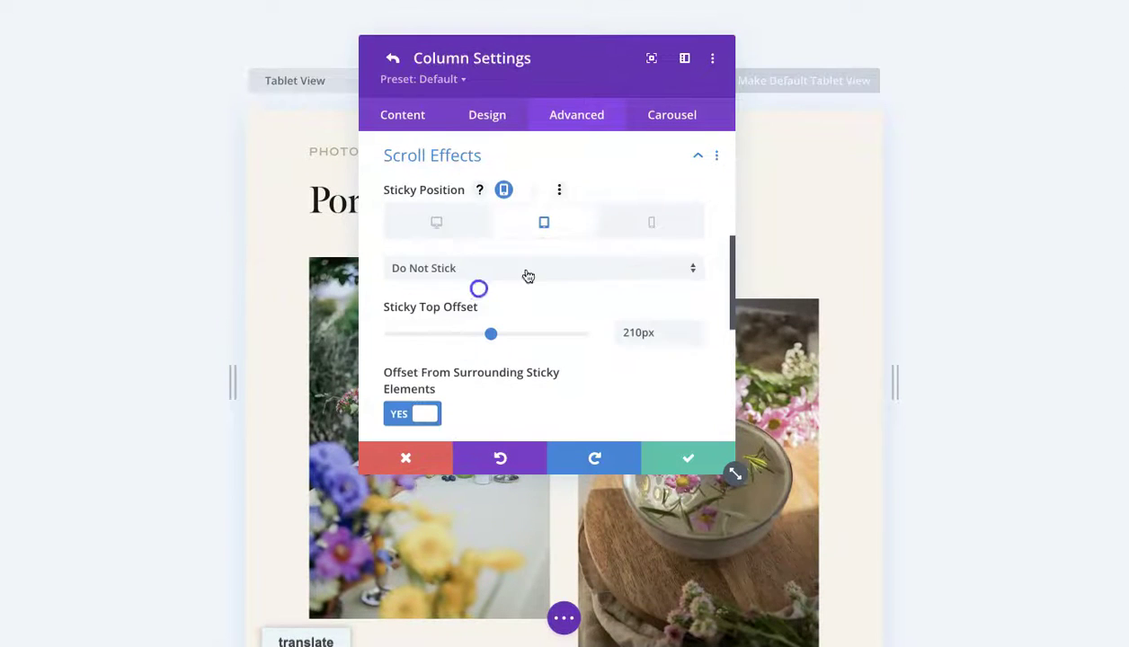
click(637, 222)
click(514, 270)
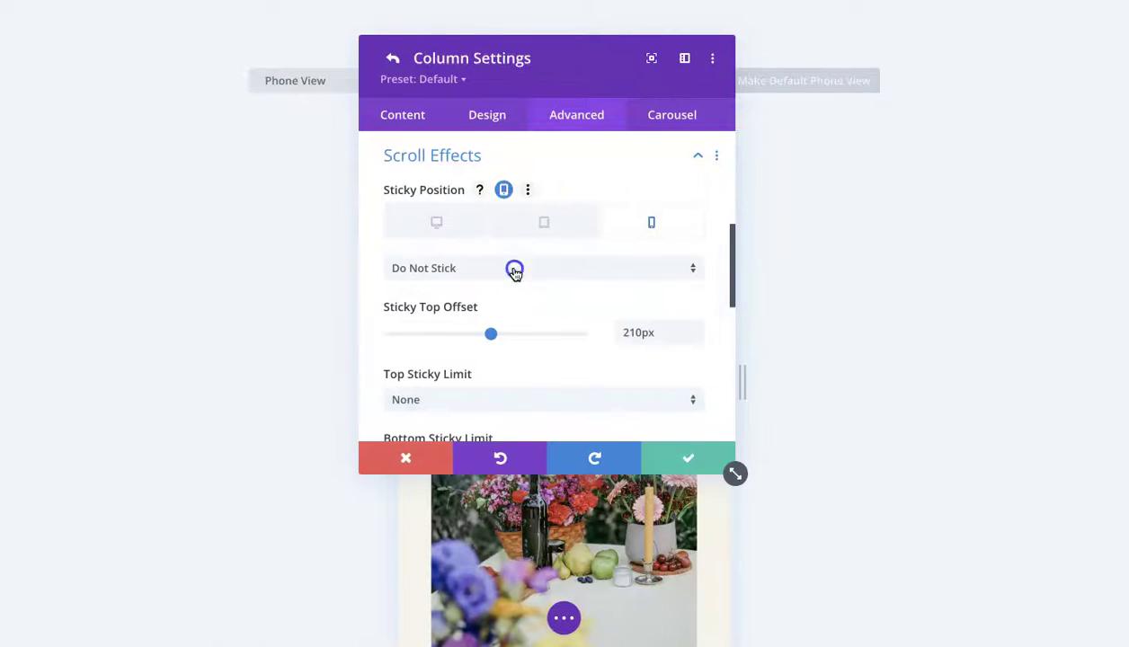
click(673, 457)
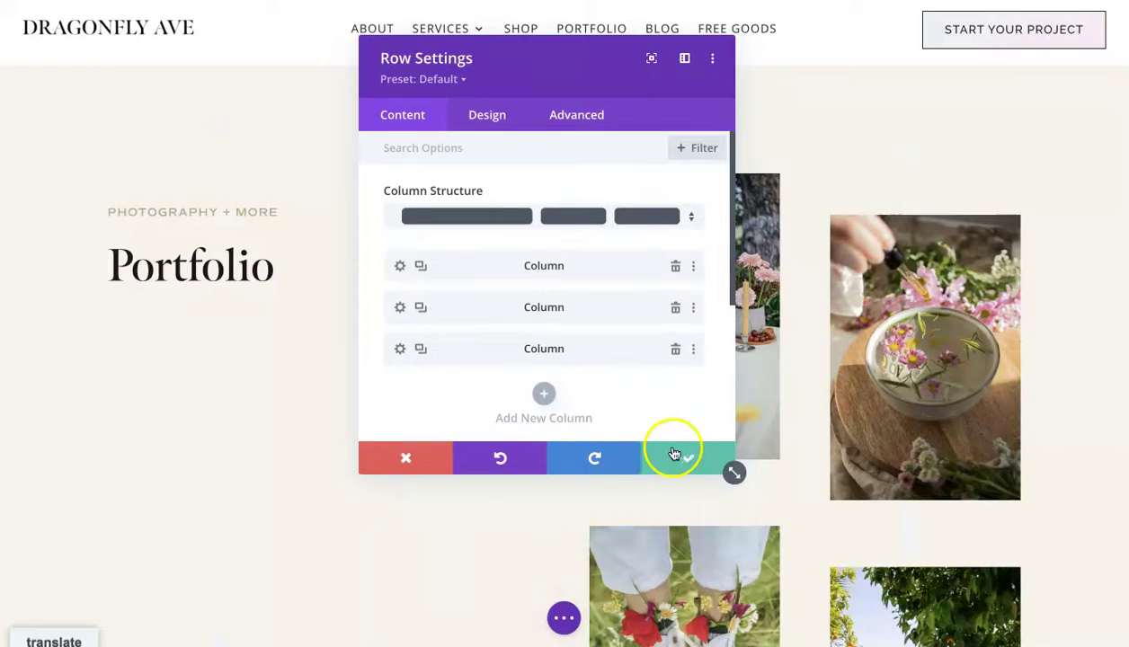
click(679, 454)
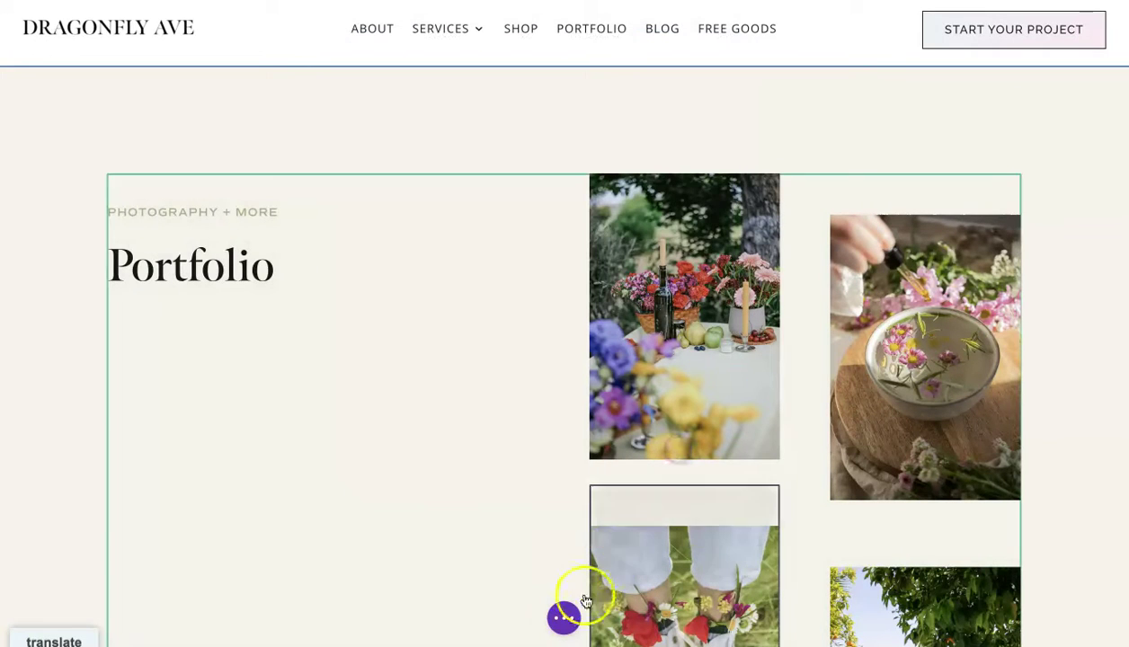
click(1086, 620)
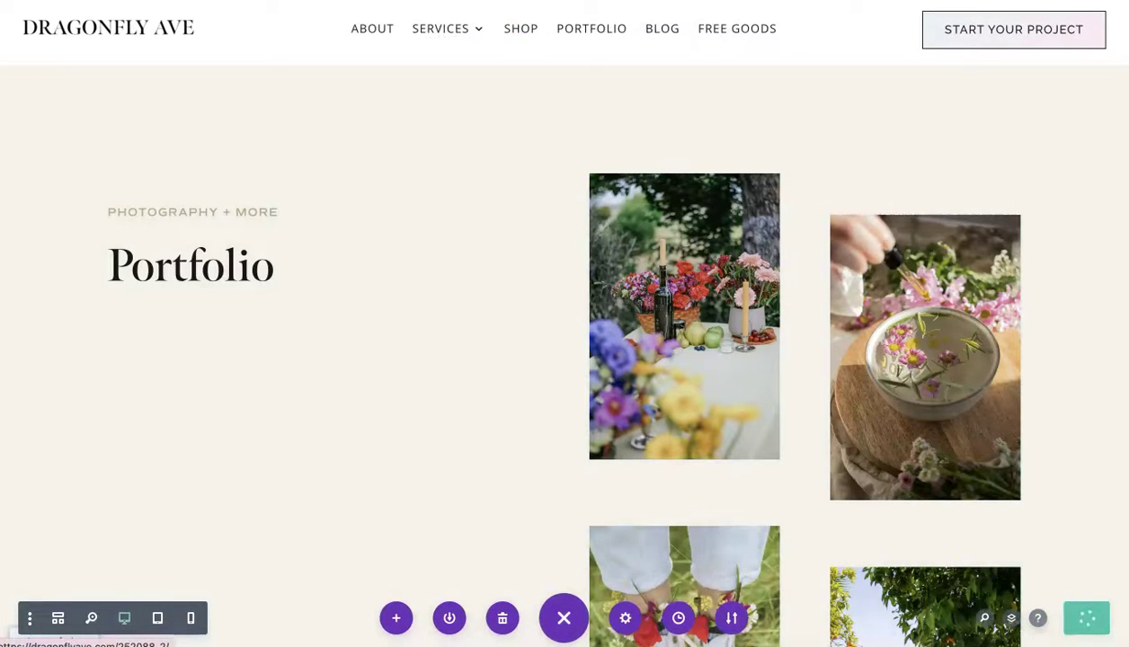
click(564, 617)
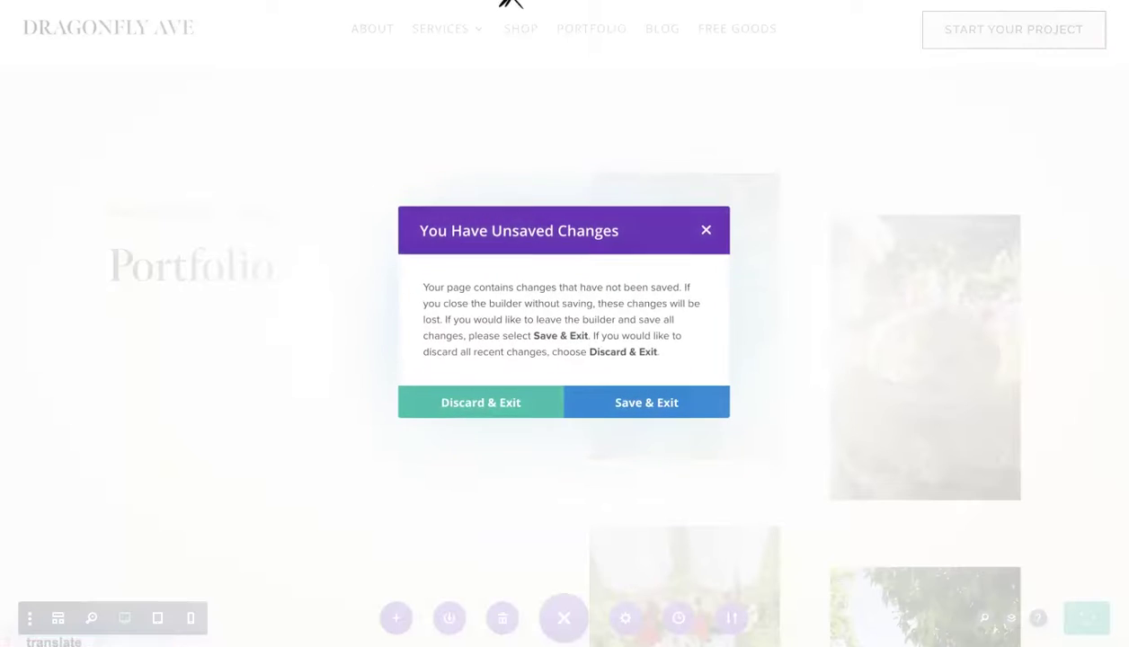
click(647, 393)
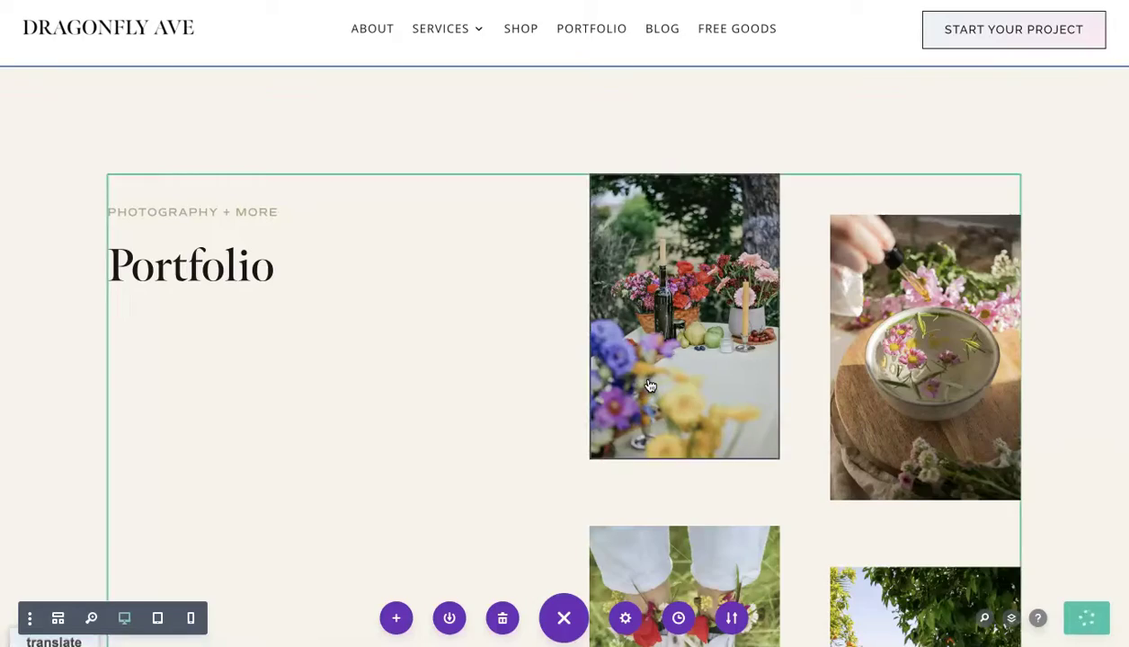
scroll(649, 386, down, 1)
scroll(649, 385, down, 2)
scroll(649, 386, down, 4)
scroll(648, 386, down, 4)
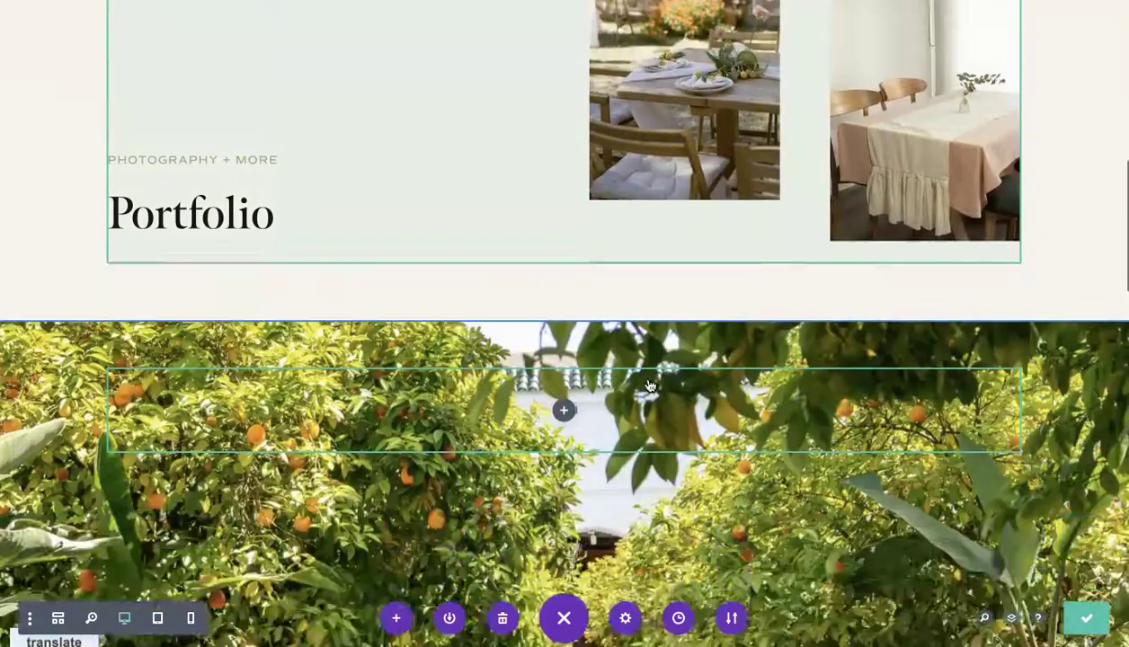
scroll(649, 386, down, 5)
scroll(649, 385, down, 3)
scroll(649, 386, down, 2)
scroll(649, 386, down, 3)
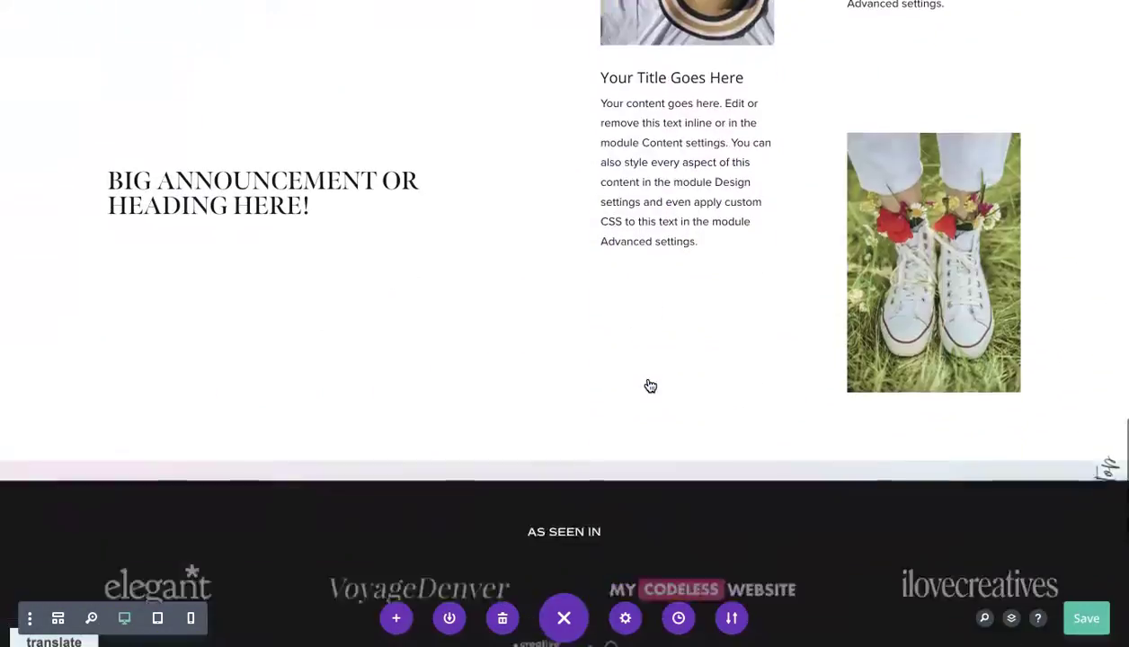
scroll(650, 385, up, 3)
scroll(650, 385, up, 4)
scroll(650, 386, up, 4)
scroll(649, 386, up, 2)
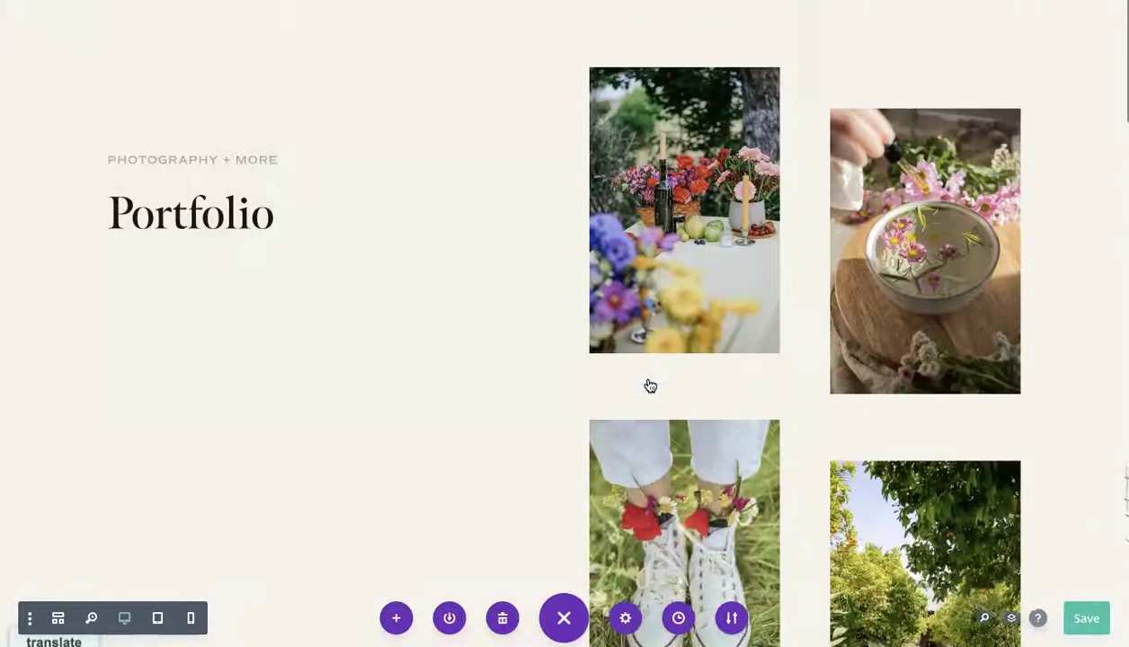
scroll(650, 386, up, 2)
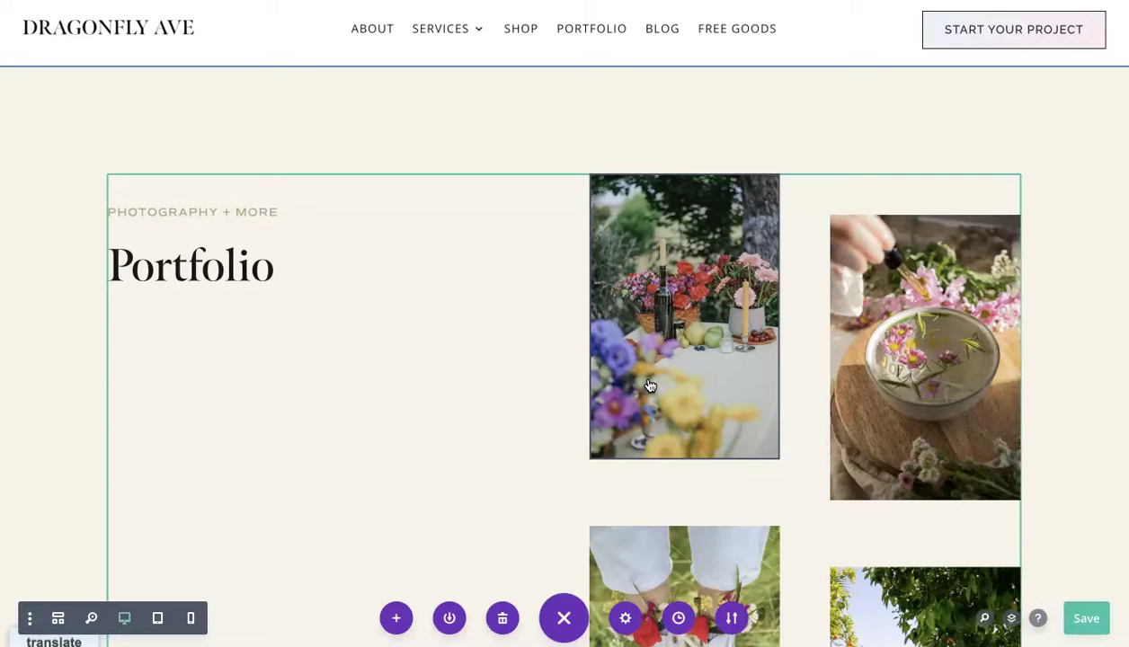
drag(590, 276, 588, 276)
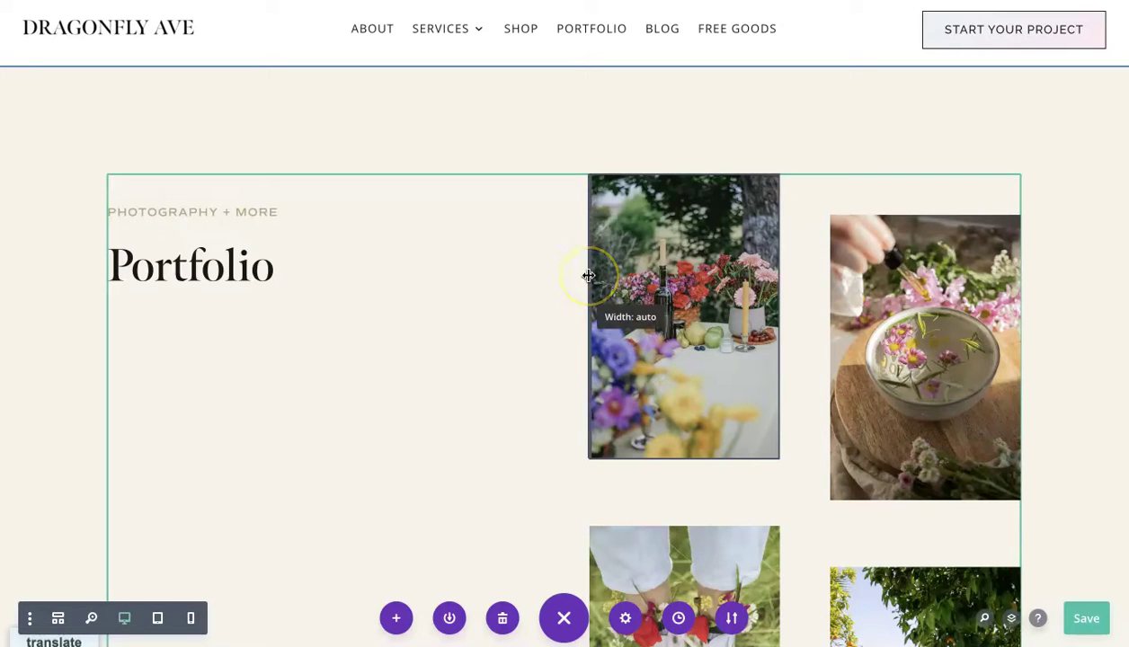